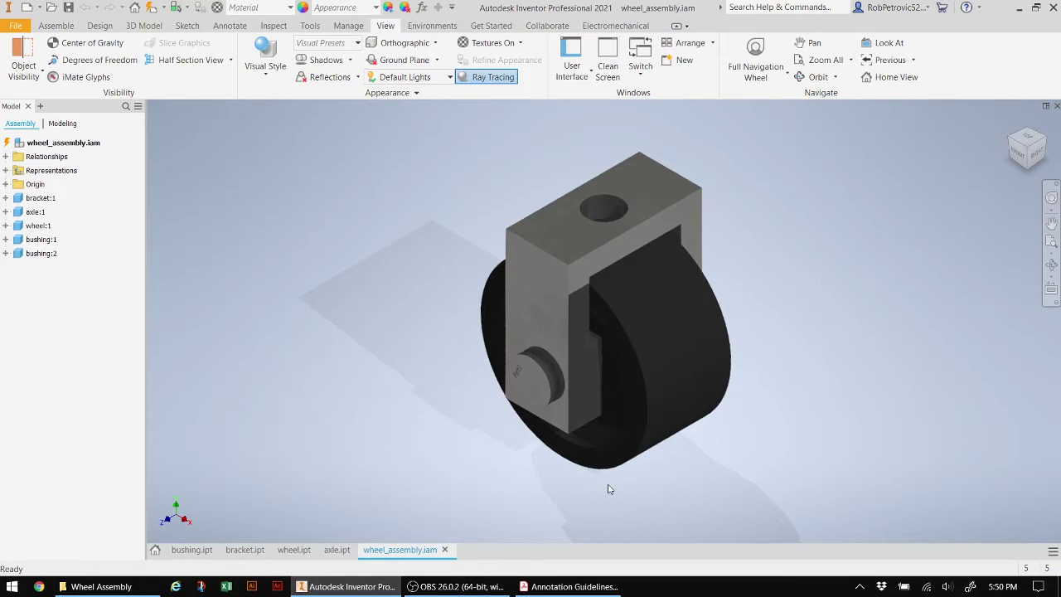
# Create a new drawing and change its sheet size to A in landscape orientation
pyautogui.click(155, 551)
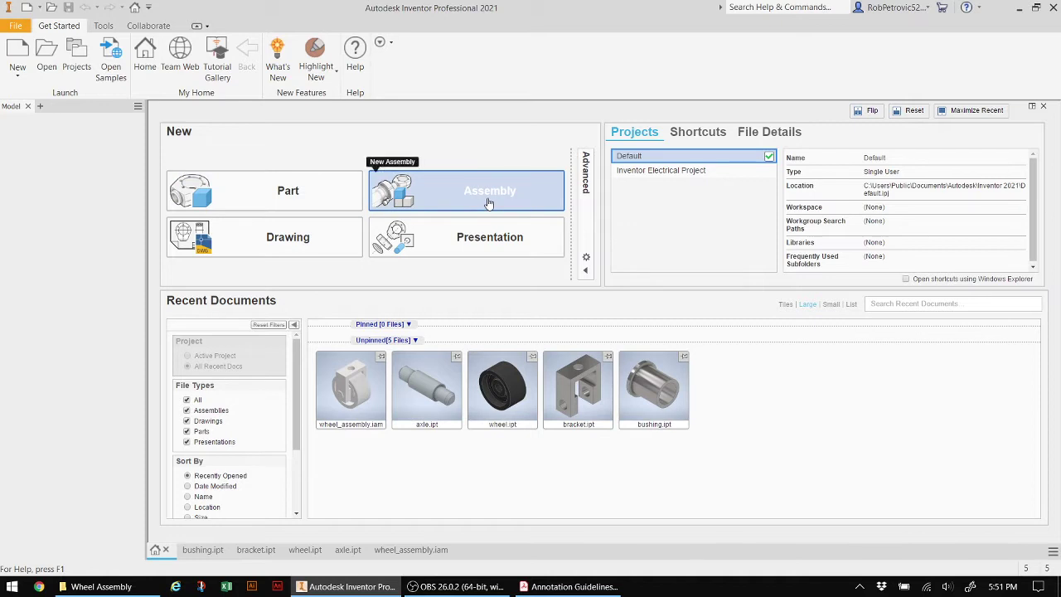
pyautogui.click(291, 245)
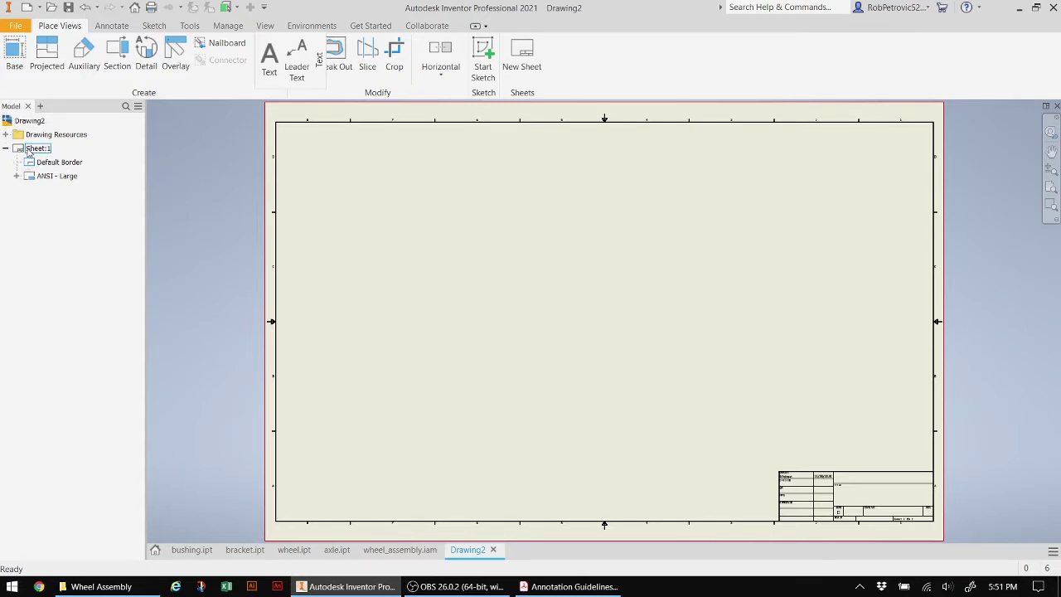
pyautogui.rightClick(30, 150)
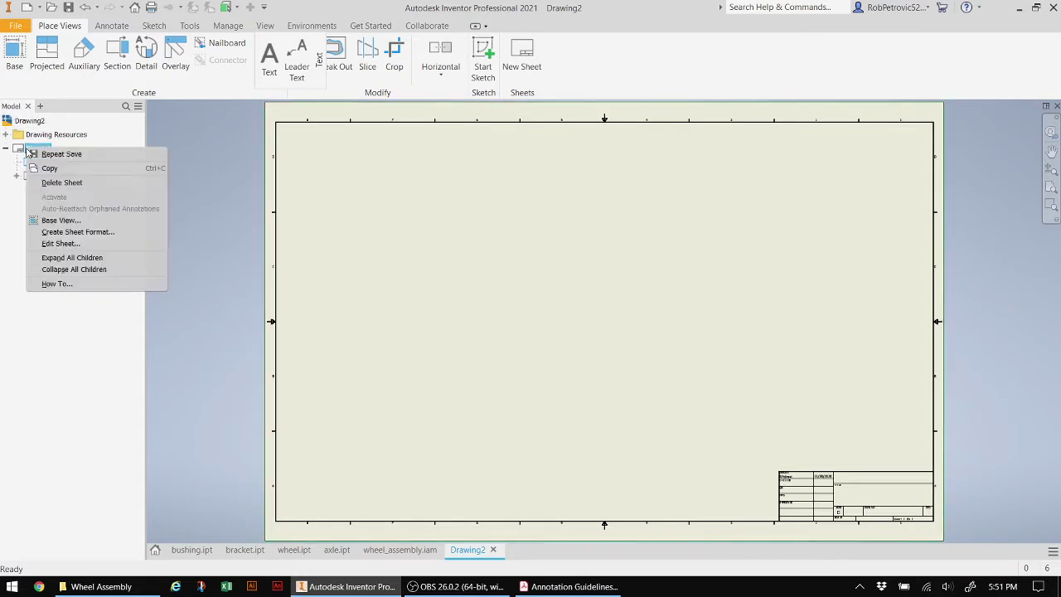
pyautogui.click(78, 246)
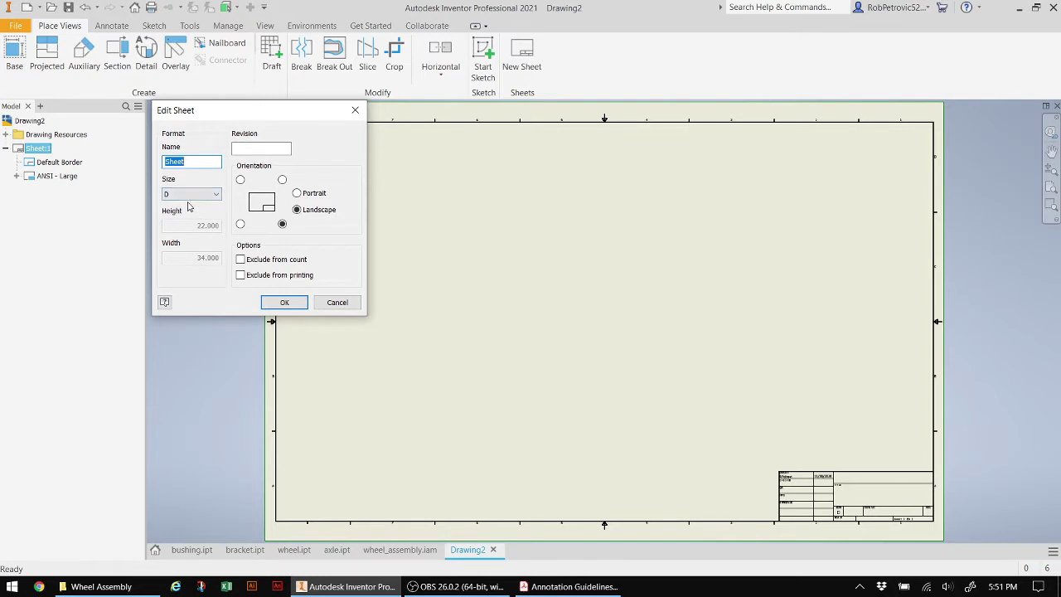
pyautogui.click(211, 196)
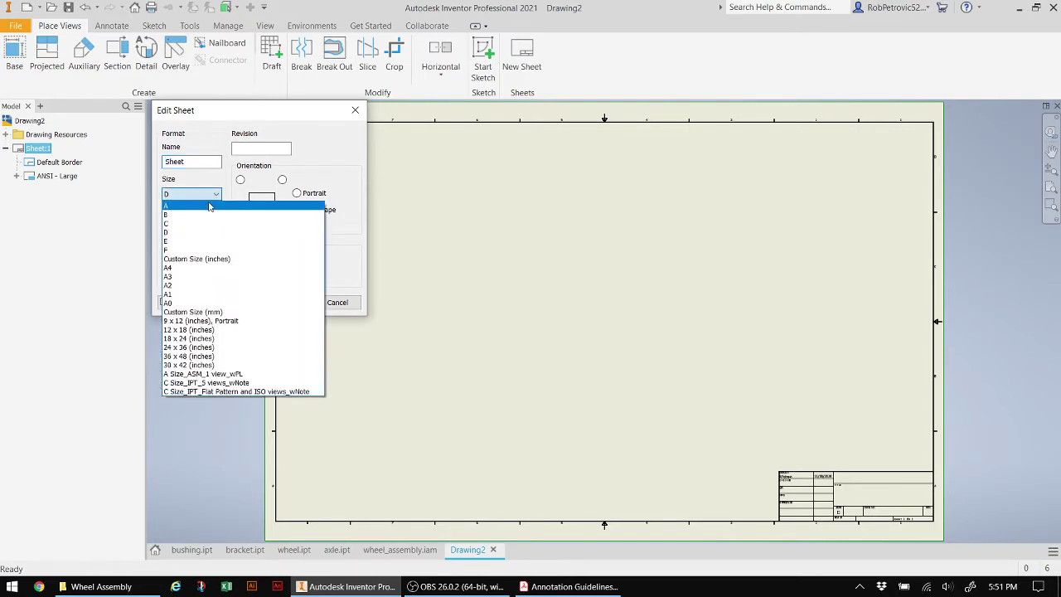
pyautogui.click(207, 208)
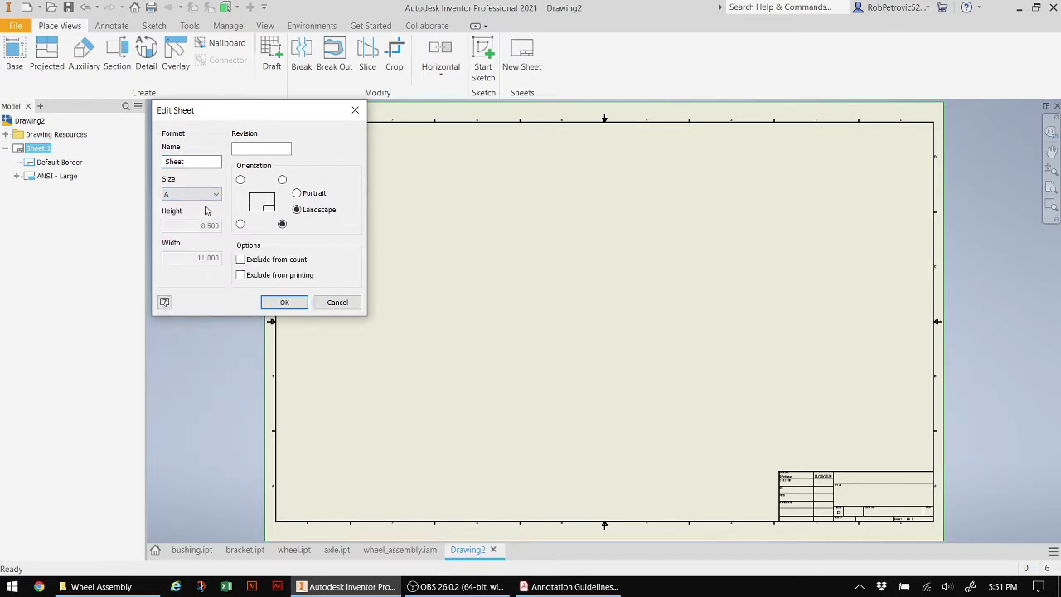
pyautogui.click(285, 304)
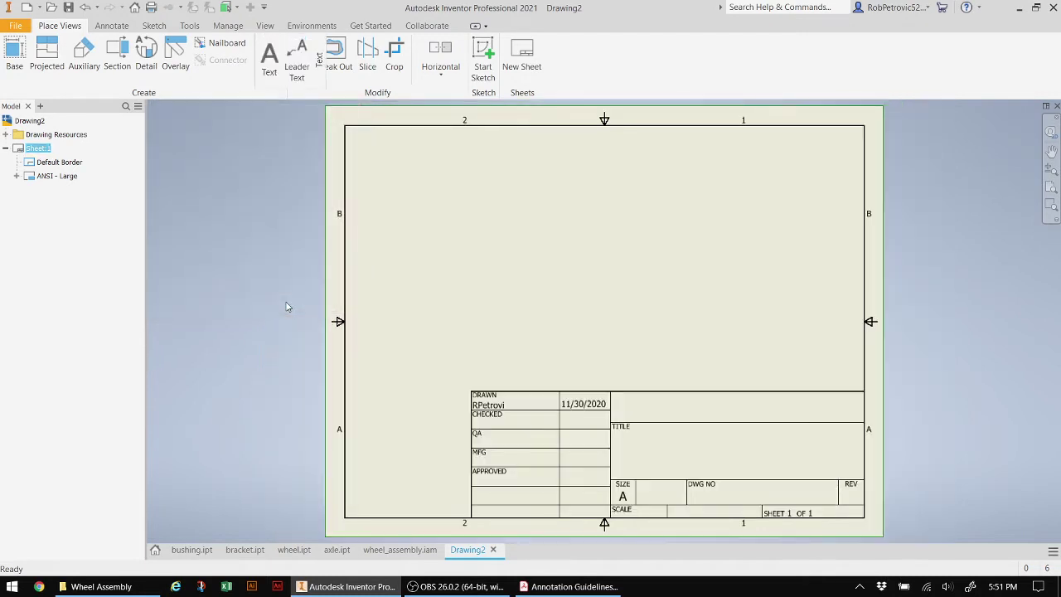
# Start a base view of bushing.ipt from the Desktop, in front orientation at 1:1 scale with hidden lines
pyautogui.click(15, 56)
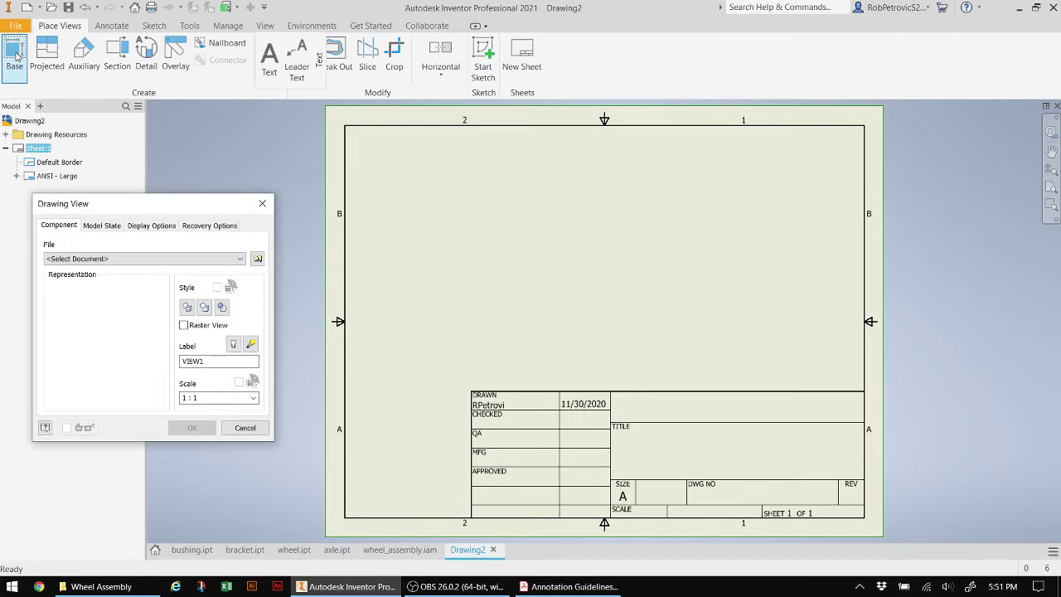
pyautogui.click(257, 259)
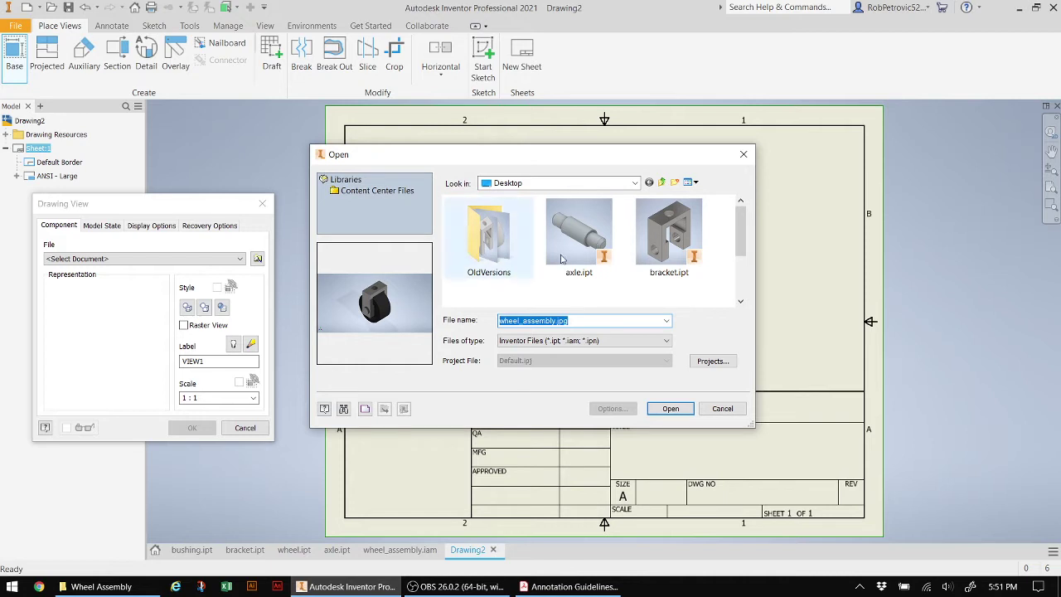
pyautogui.moveTo(743, 245); pyautogui.dragTo(735, 294)
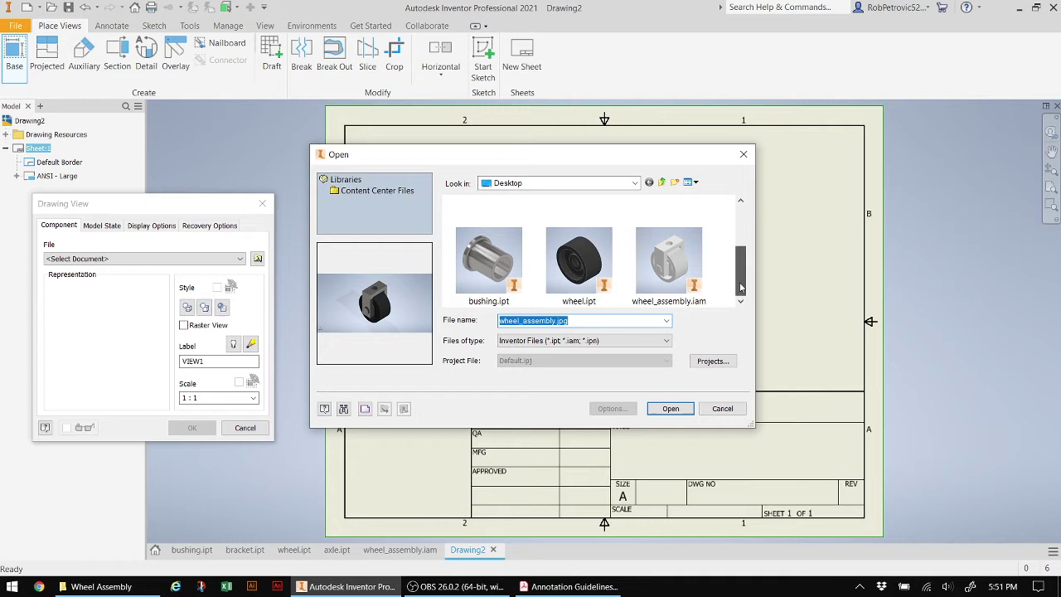
pyautogui.click(479, 264)
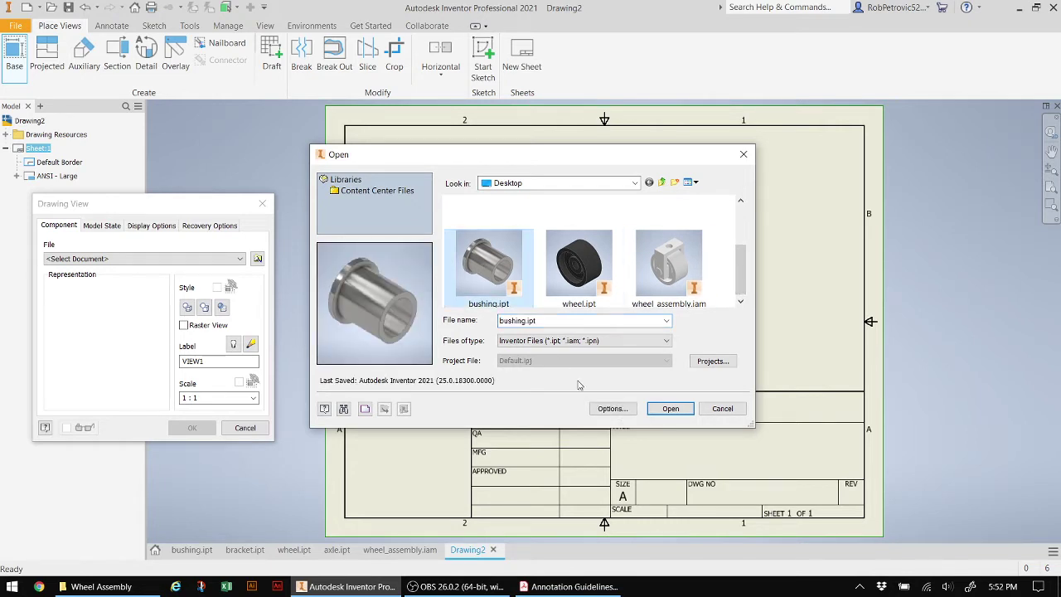
pyautogui.click(671, 408)
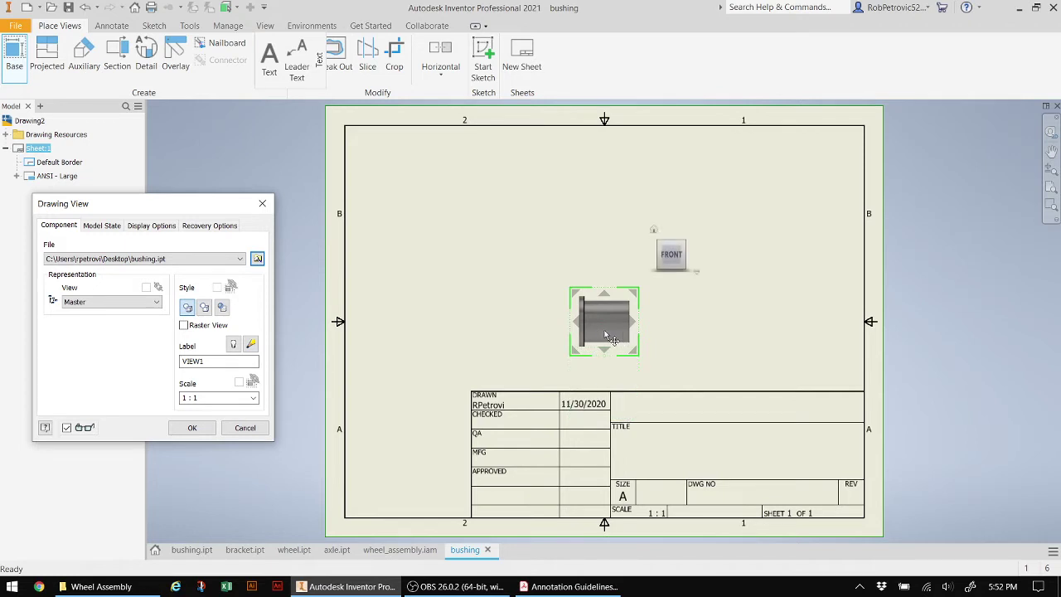
# Project an end view on each side of the front view and an isometric view diagonally above each side, then create the views
pyautogui.moveTo(606, 335); pyautogui.dragTo(447, 326)
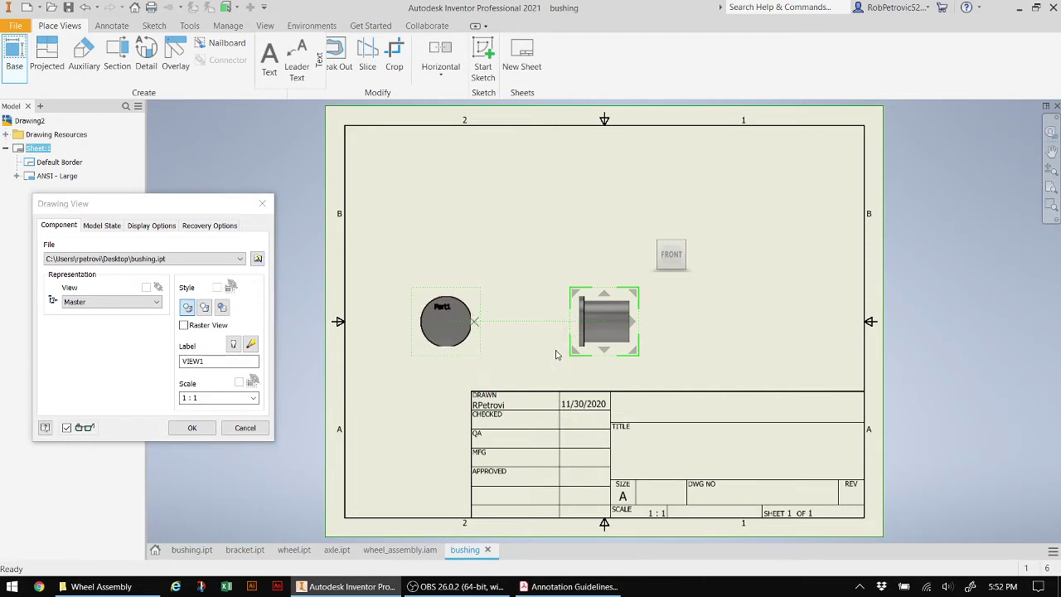
pyautogui.click(772, 339)
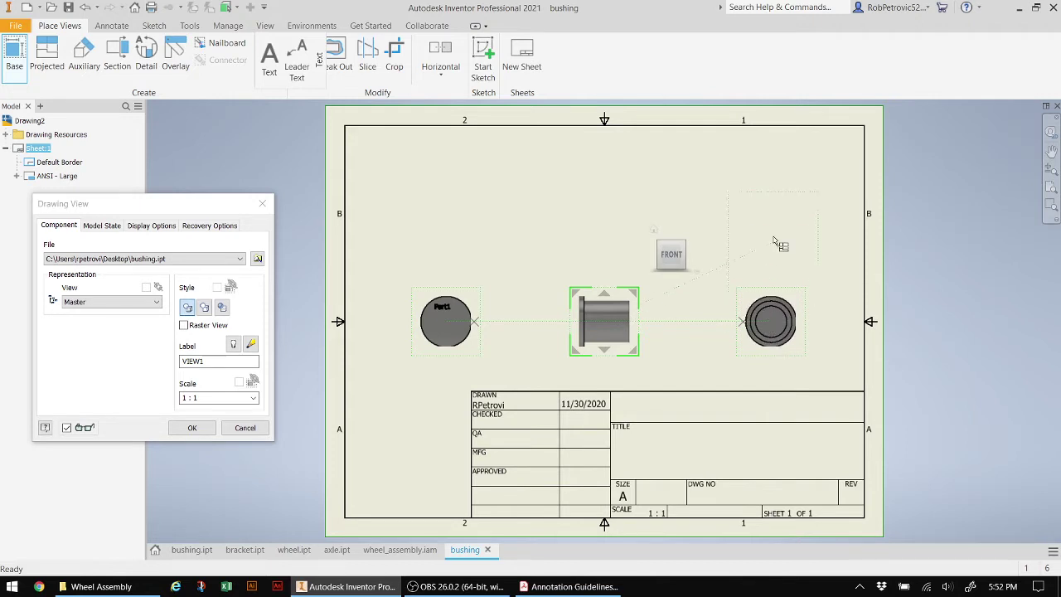
pyautogui.click(741, 203)
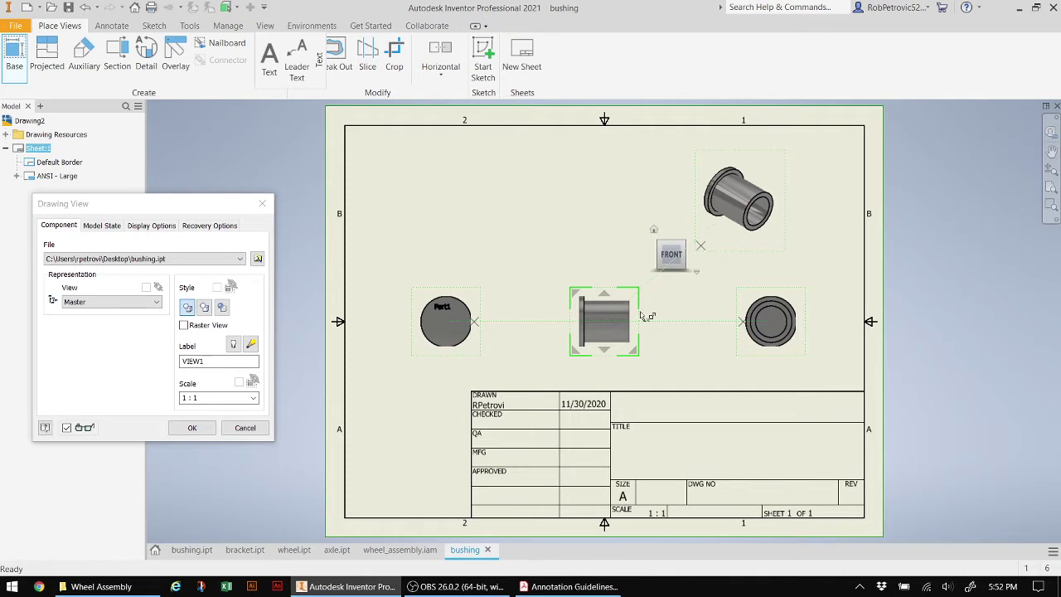
pyautogui.click(470, 204)
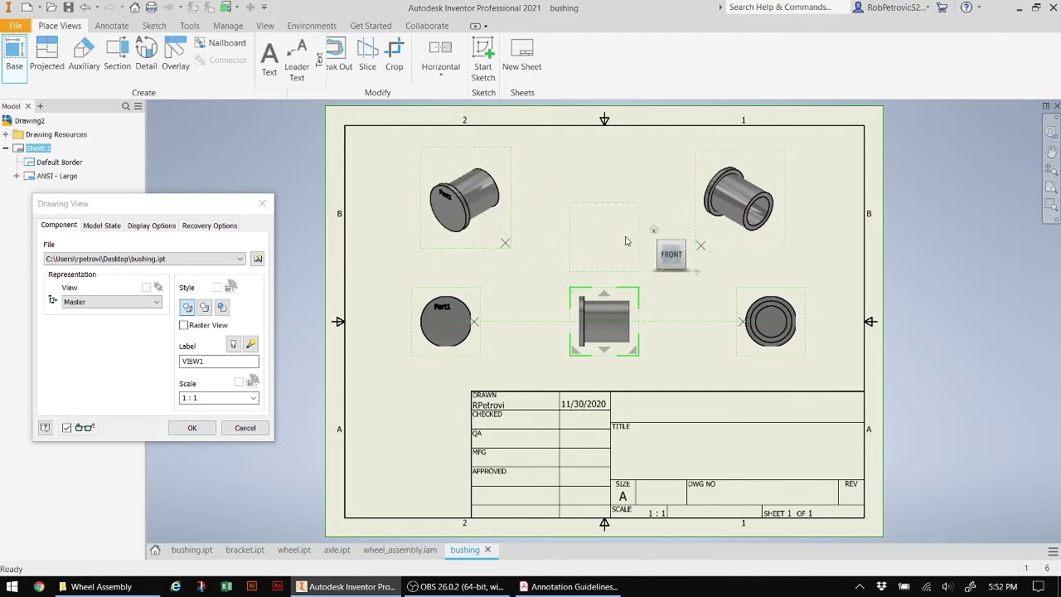
pyautogui.rightClick(542, 216)
pyautogui.click(593, 211)
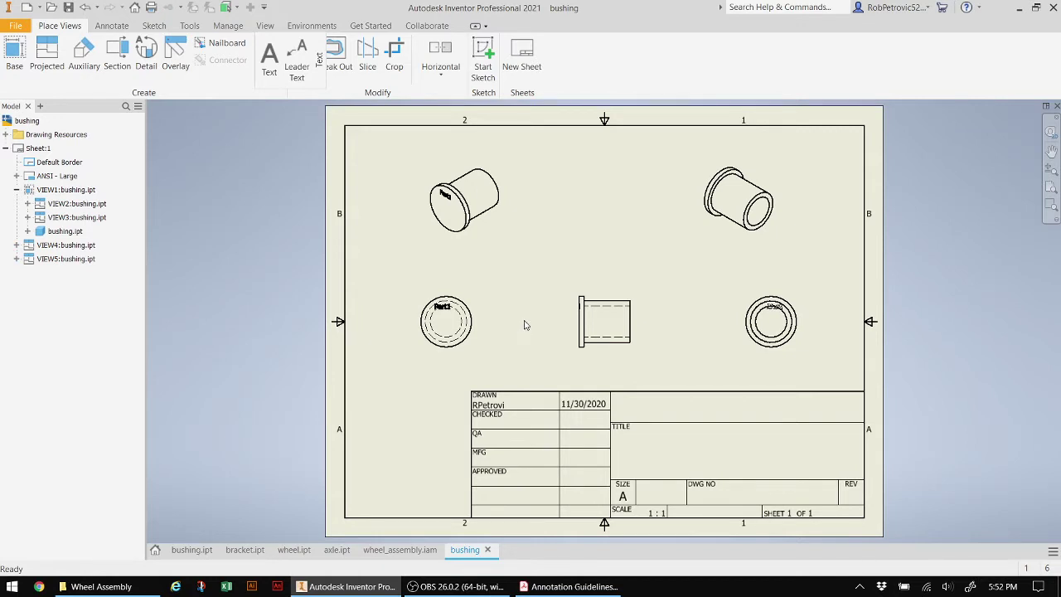
pyautogui.click(13, 55)
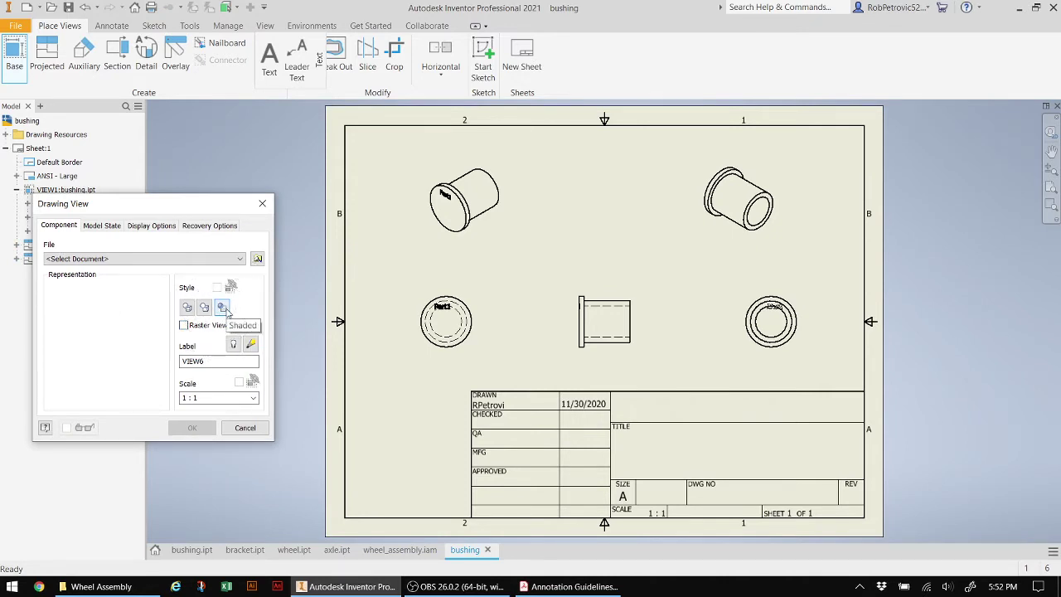
pyautogui.click(222, 308)
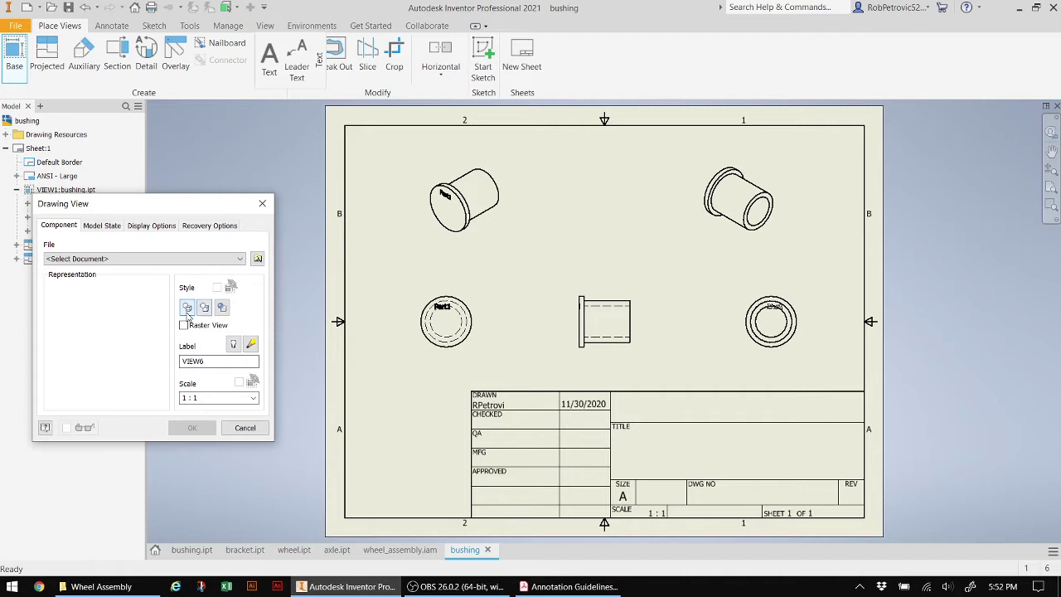
pyautogui.click(188, 313)
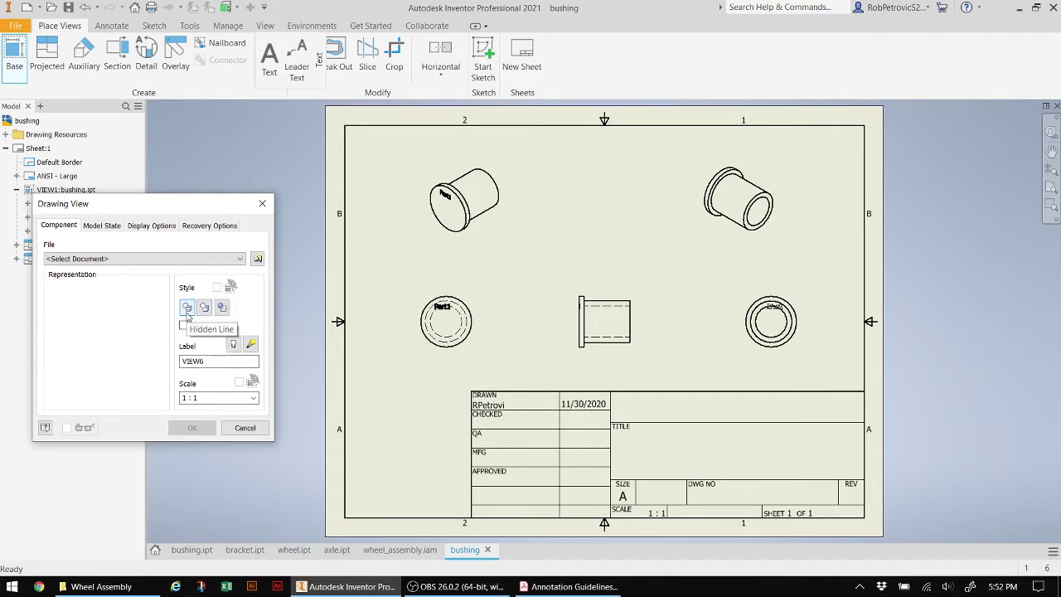
pyautogui.click(191, 398)
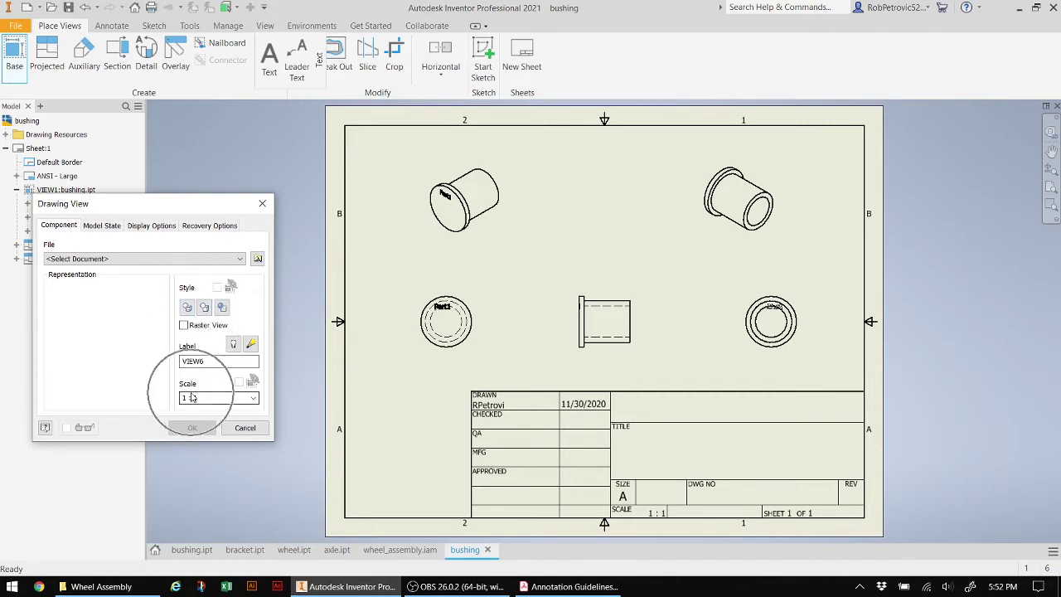
pyautogui.click(653, 518)
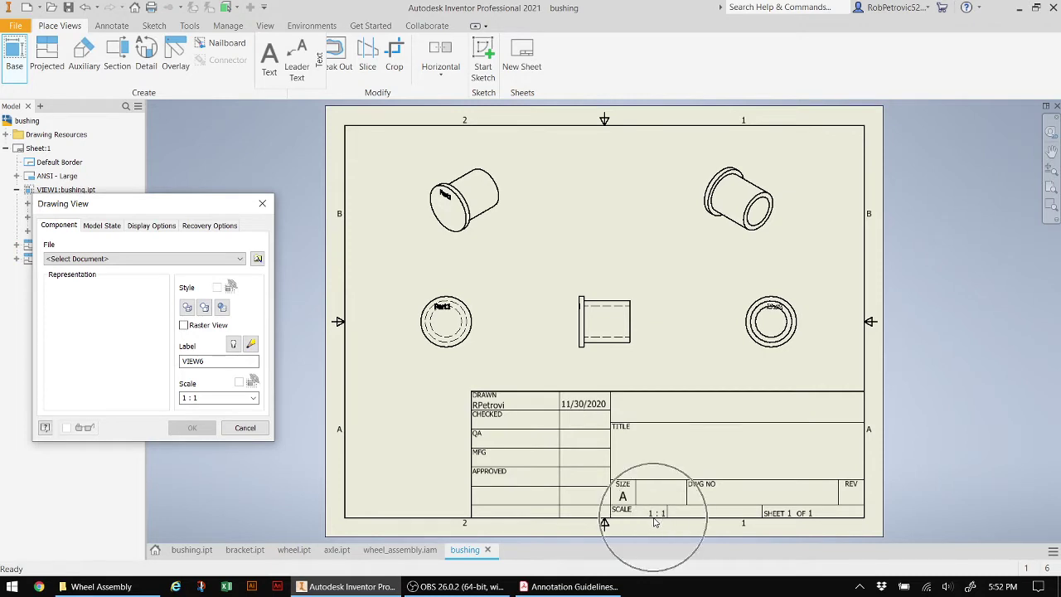
pyautogui.click(246, 427)
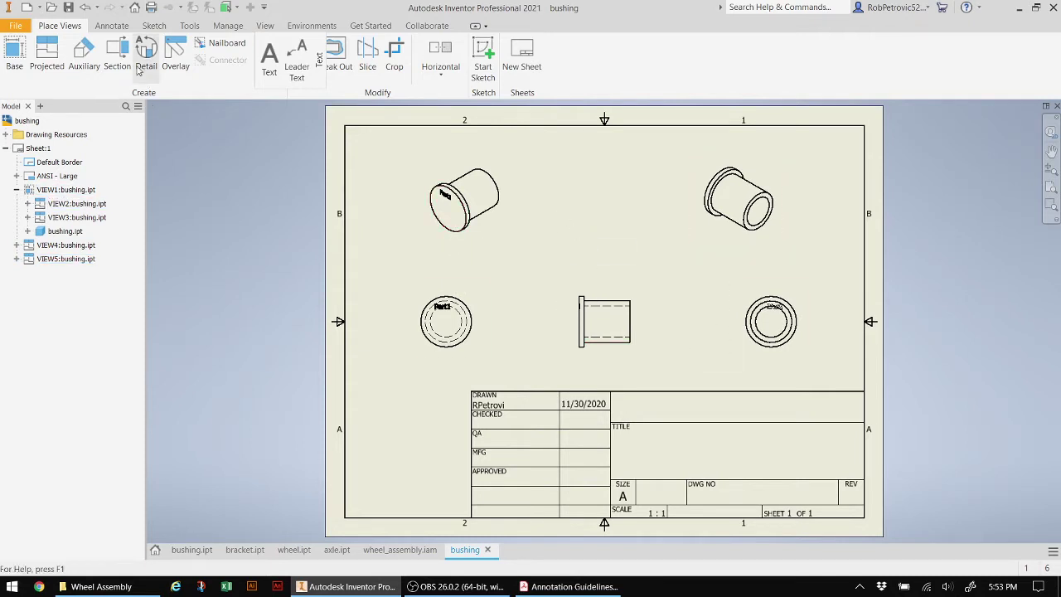
# Add a text note with the drafter's full name in the empty title block cell above the title field
pyautogui.click(113, 26)
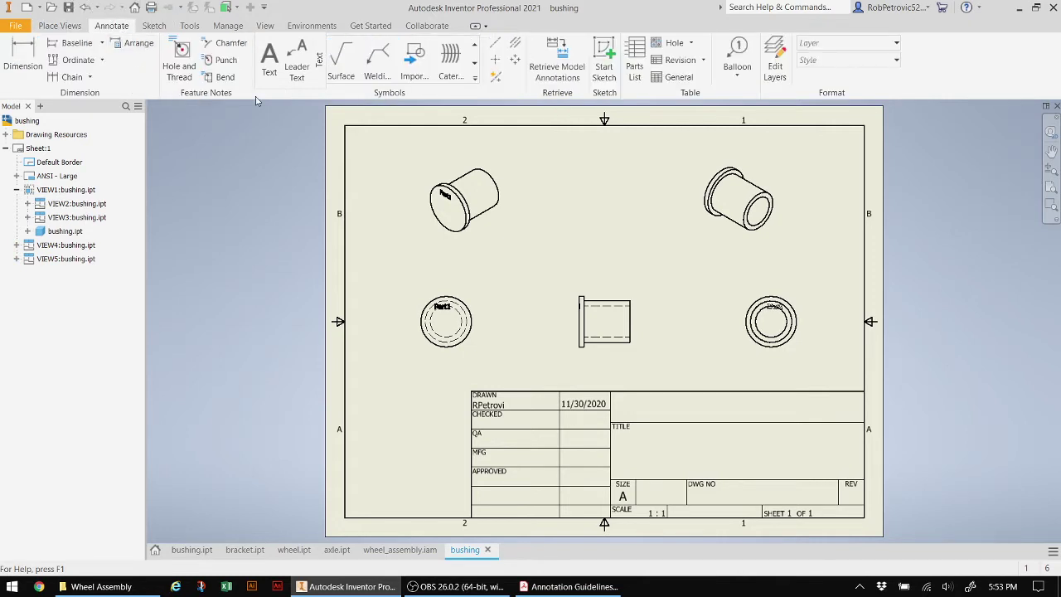
pyautogui.click(267, 60)
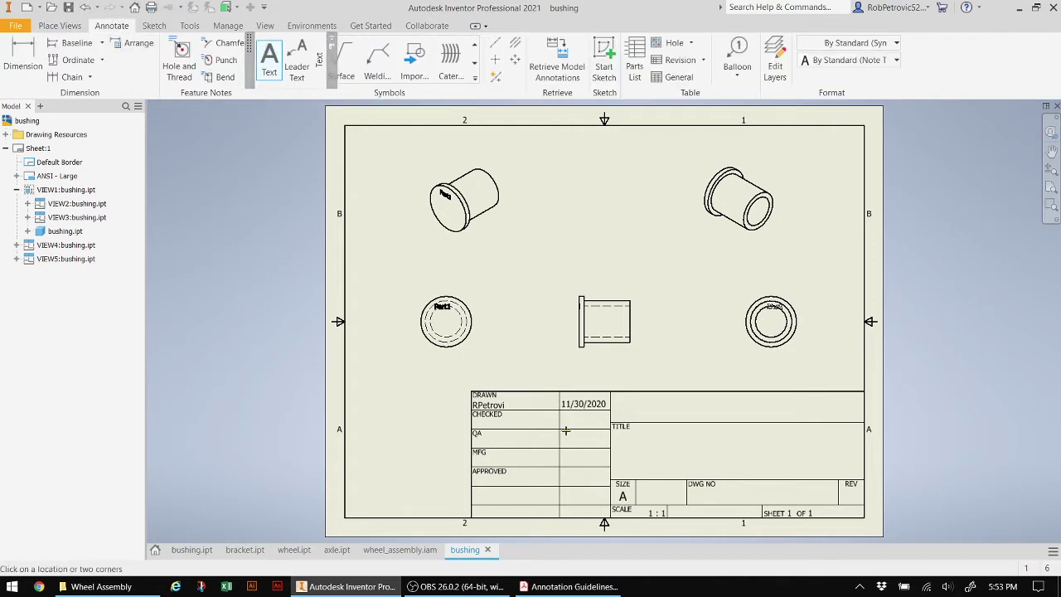
pyautogui.moveTo(631, 398); pyautogui.dragTo(808, 419)
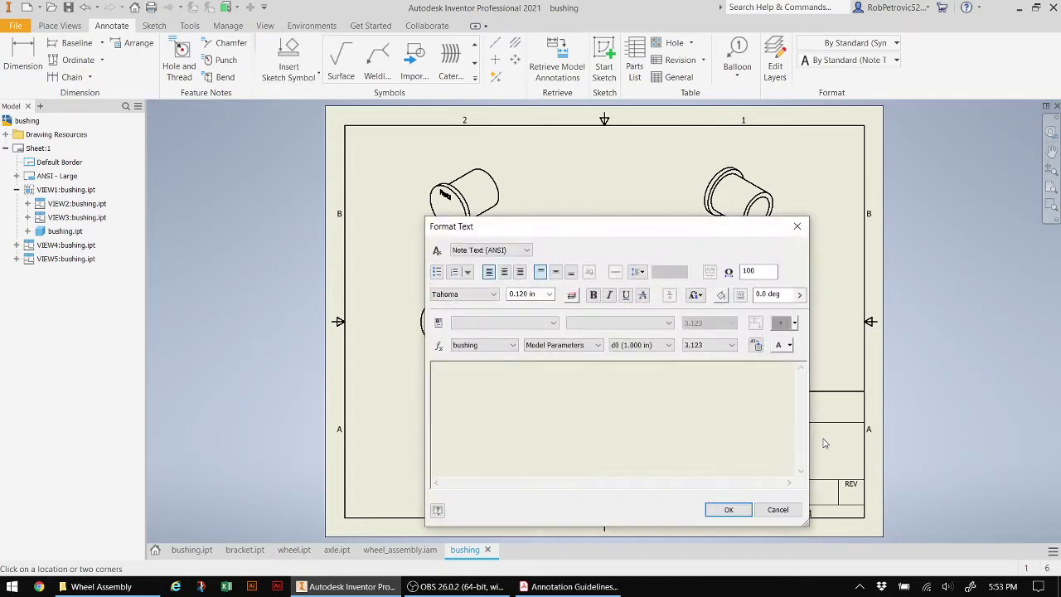
pyautogui.write('ROB PETROVIC')
pyautogui.click(730, 510)
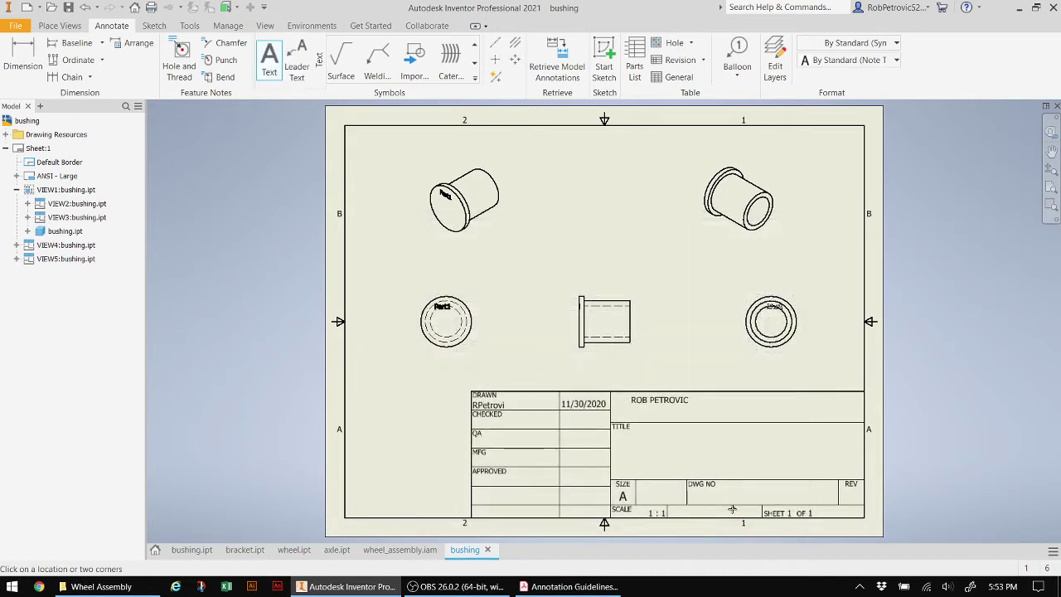
# Add the text BUSHING at 0.240 in height in the title block's title field
pyautogui.click(270, 65)
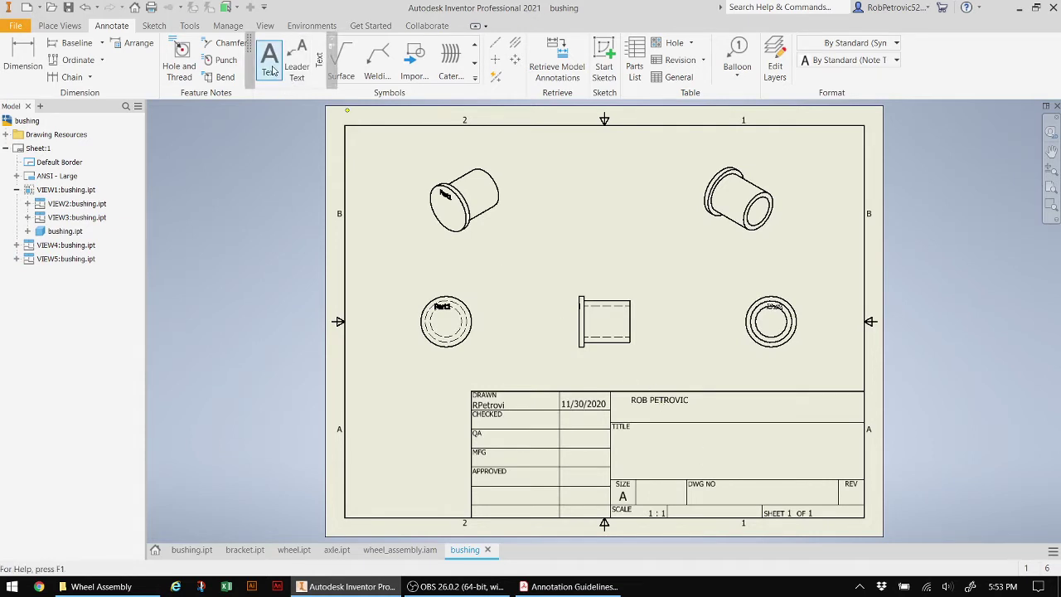
pyautogui.click(629, 435)
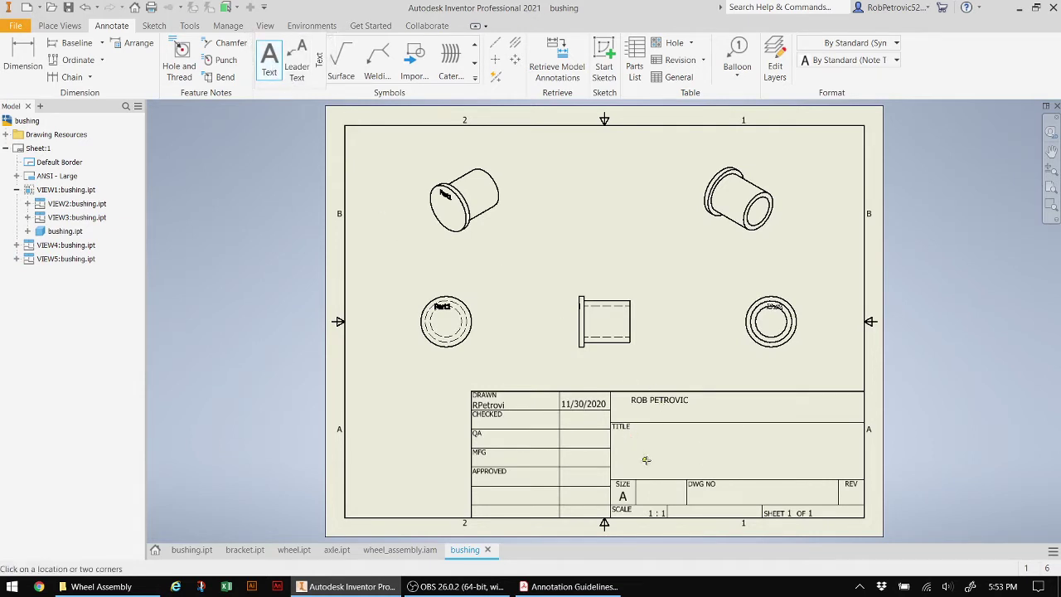
pyautogui.click(799, 473)
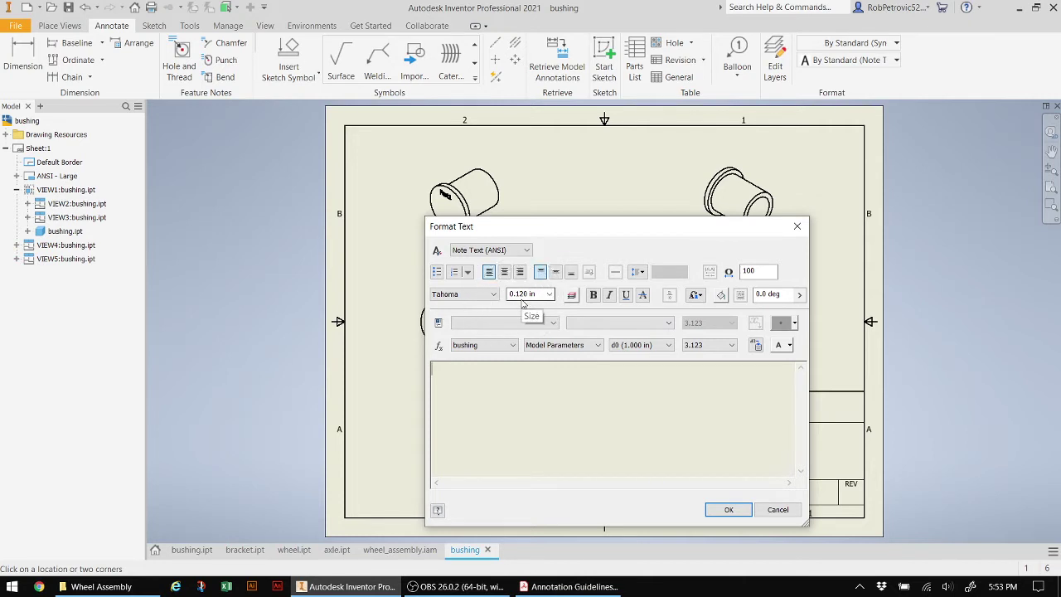
pyautogui.click(549, 297)
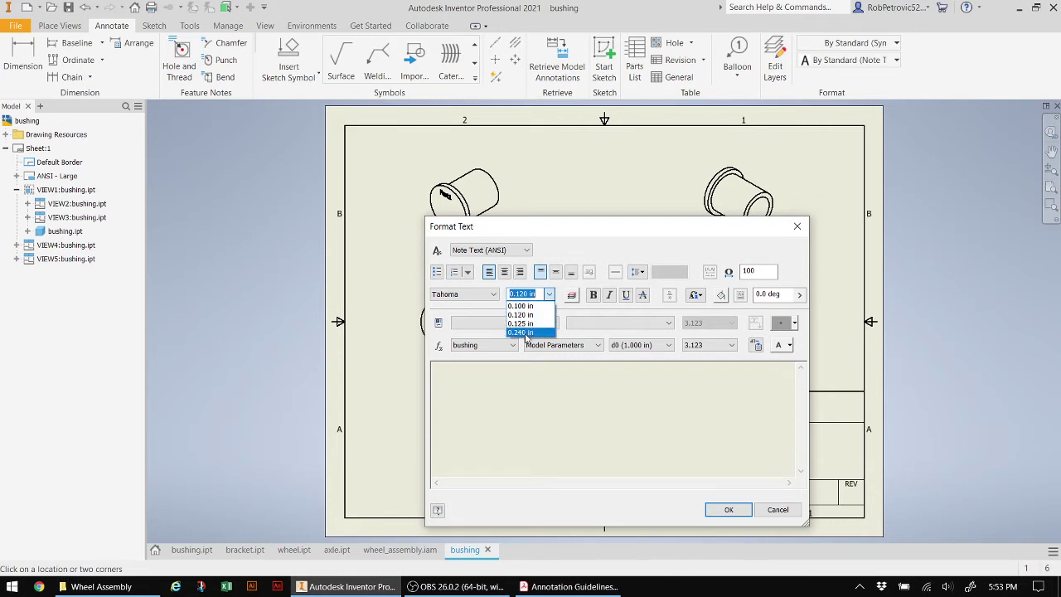
pyautogui.click(526, 333)
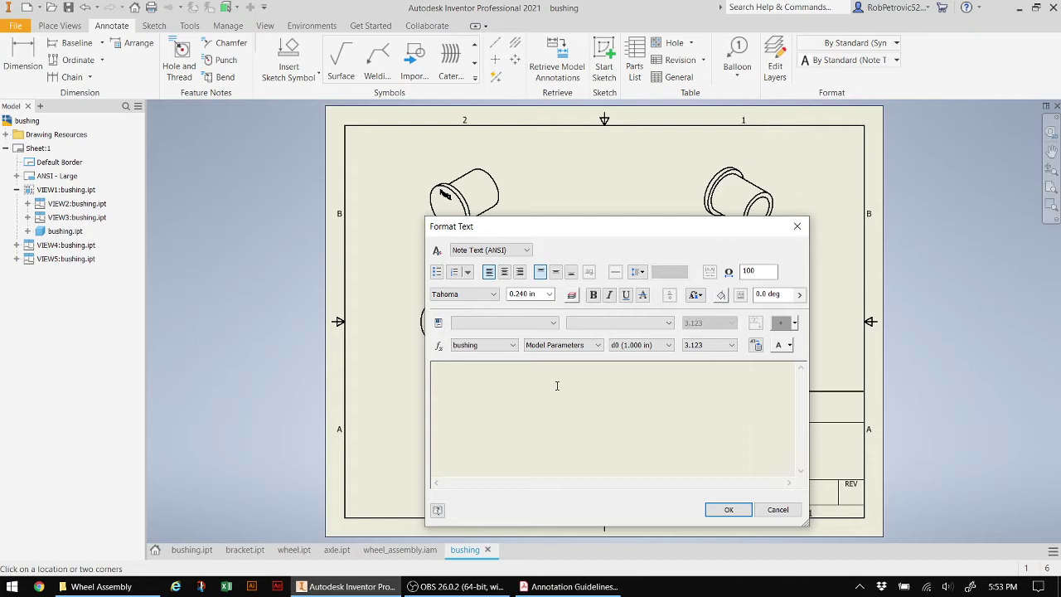
pyautogui.write('BUSHING')
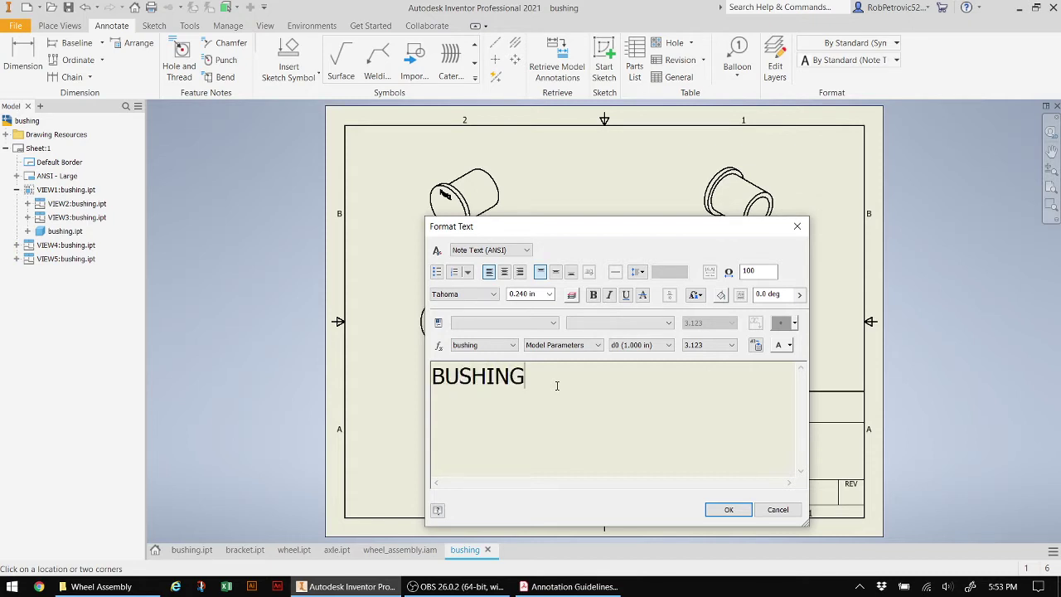
pyautogui.click(729, 509)
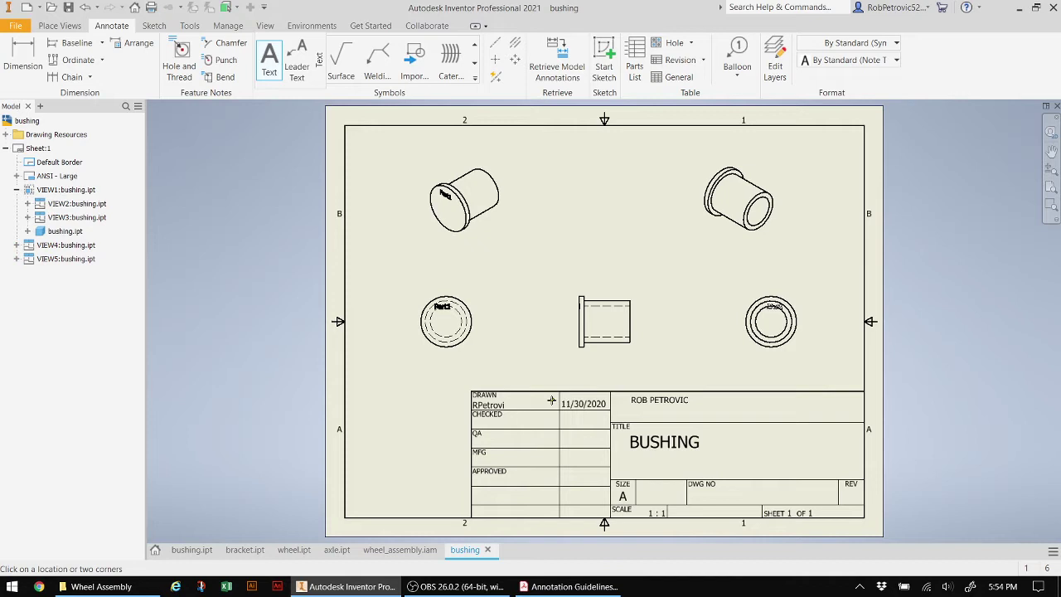
pyautogui.click(121, 28)
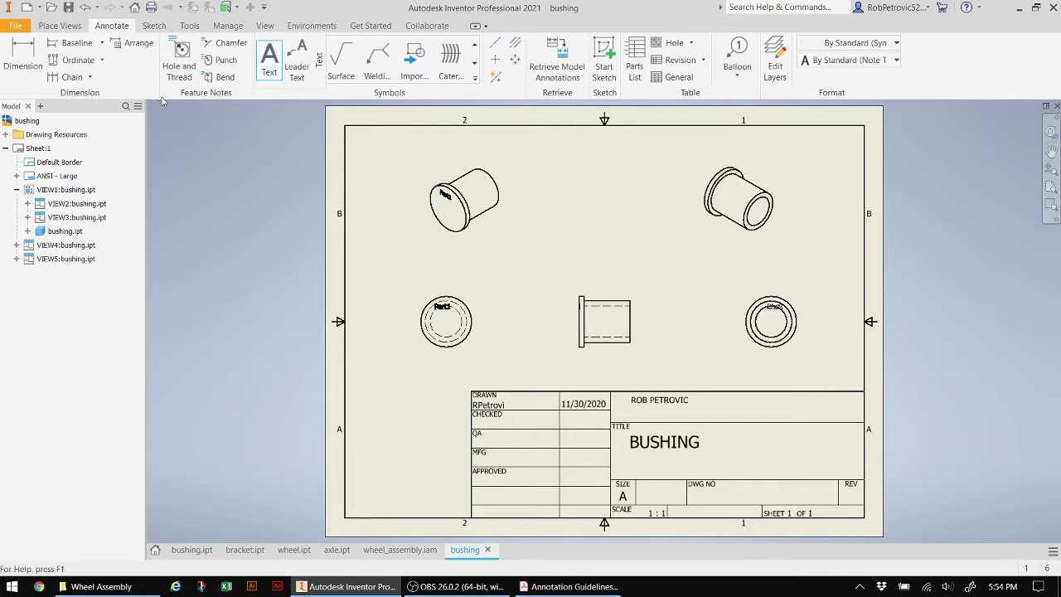
# Dimension the bushing's overall length above the front view, keeping the default dimension text
pyautogui.click(23, 55)
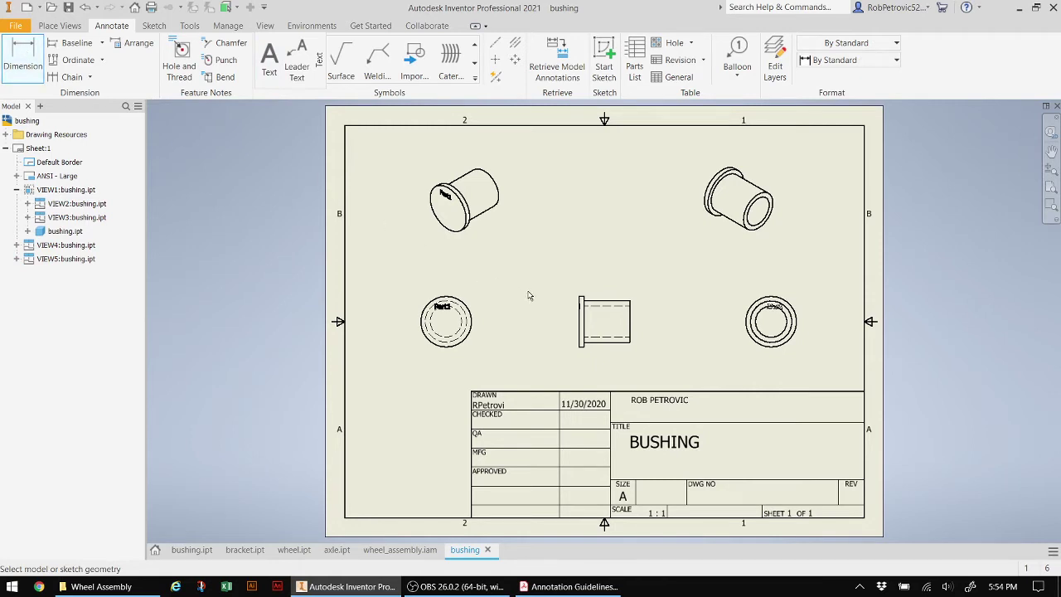
pyautogui.scroll(5, 578, 296)
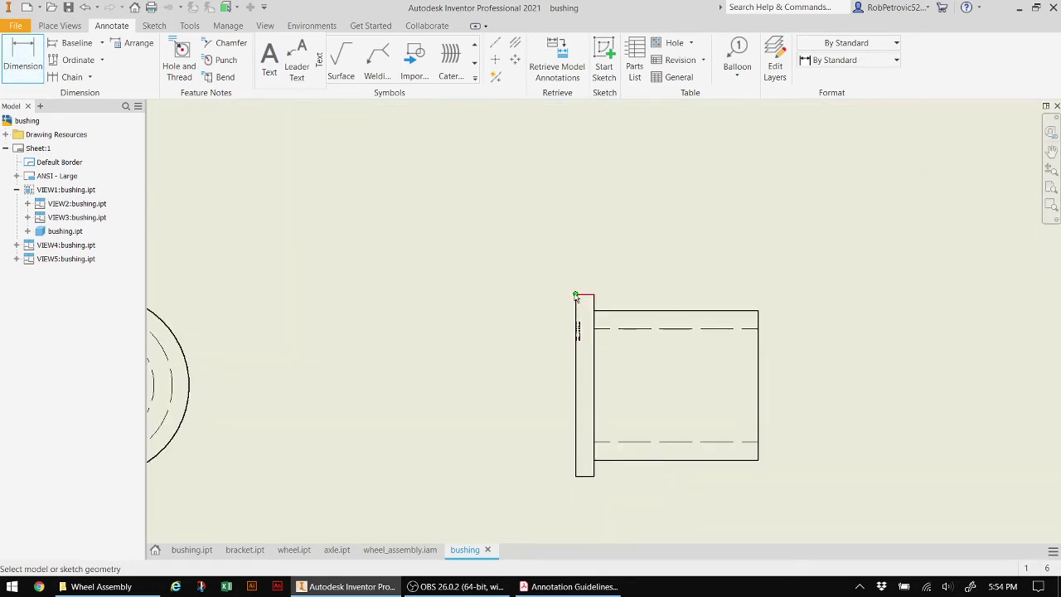
pyautogui.click(577, 296)
pyautogui.click(756, 312)
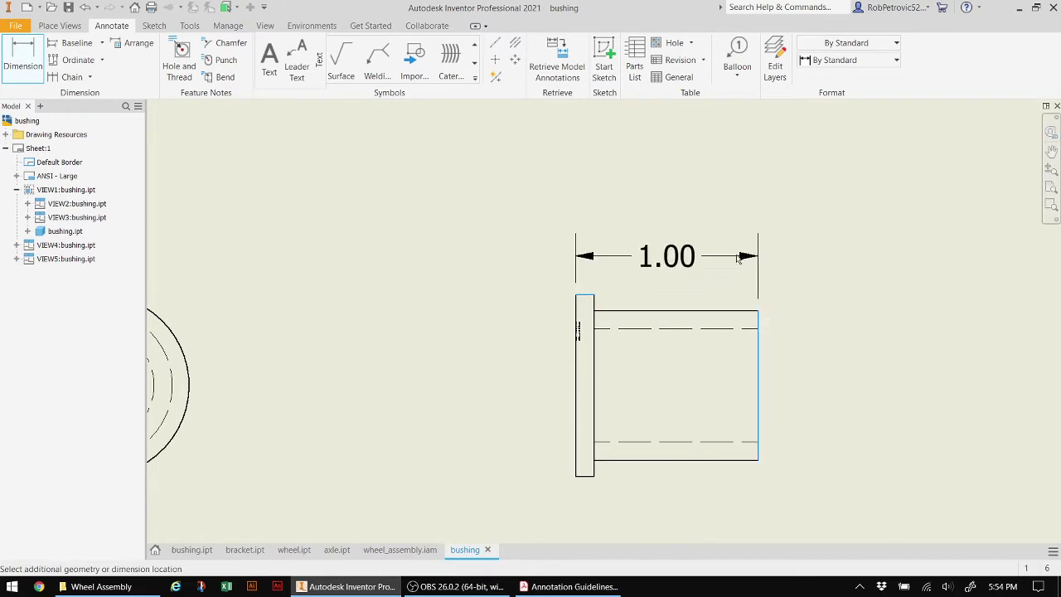
pyautogui.click(740, 225)
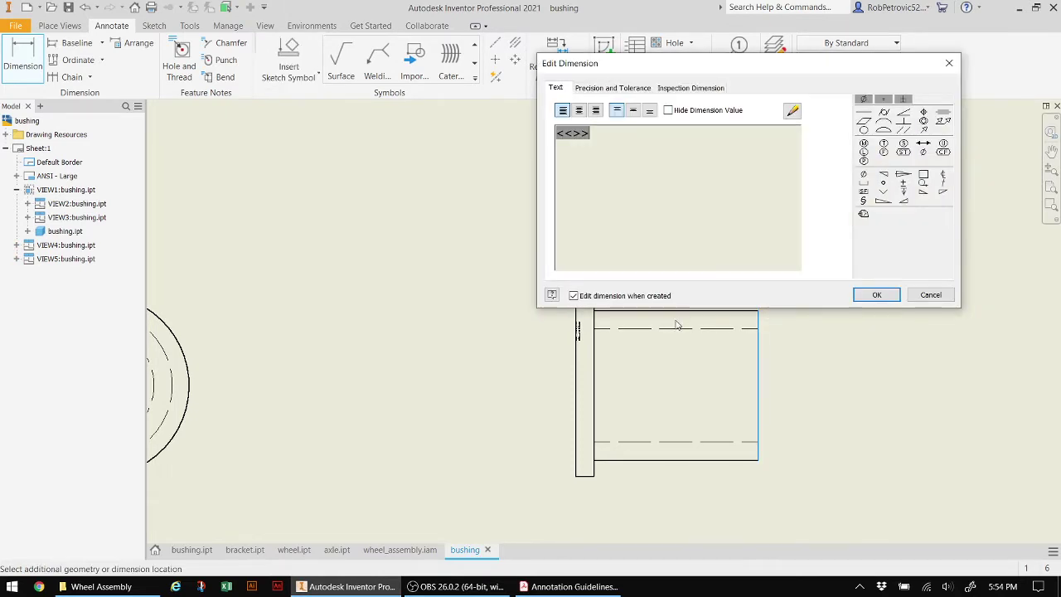
pyautogui.click(877, 295)
# Dimension the flange thickness below the front view, keeping the default dimension text
pyautogui.moveTo(656, 374); pyautogui.dragTo(605, 261, button='middle')
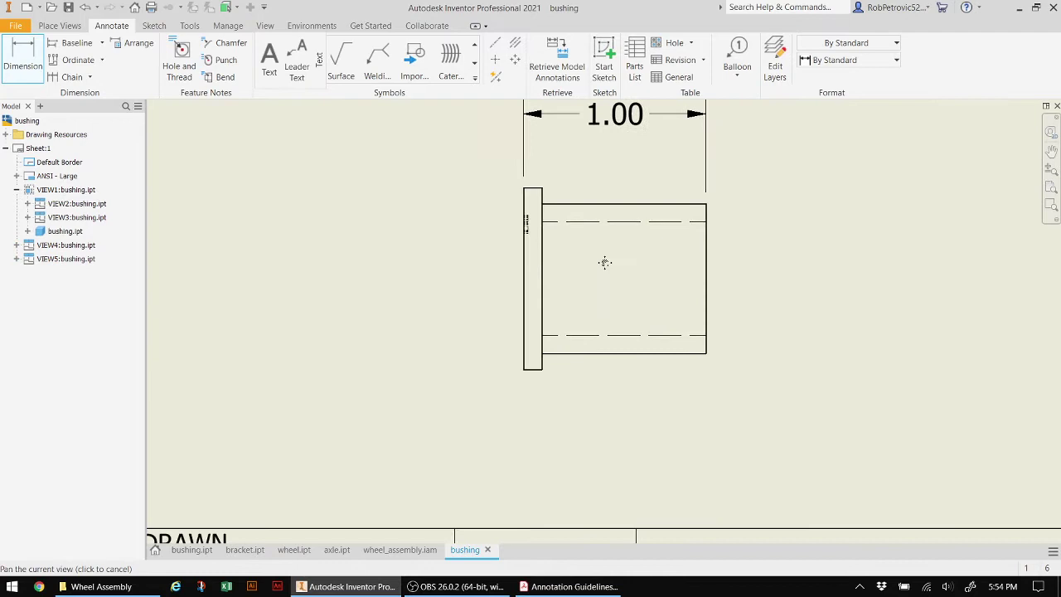
pyautogui.click(524, 372)
pyautogui.click(541, 367)
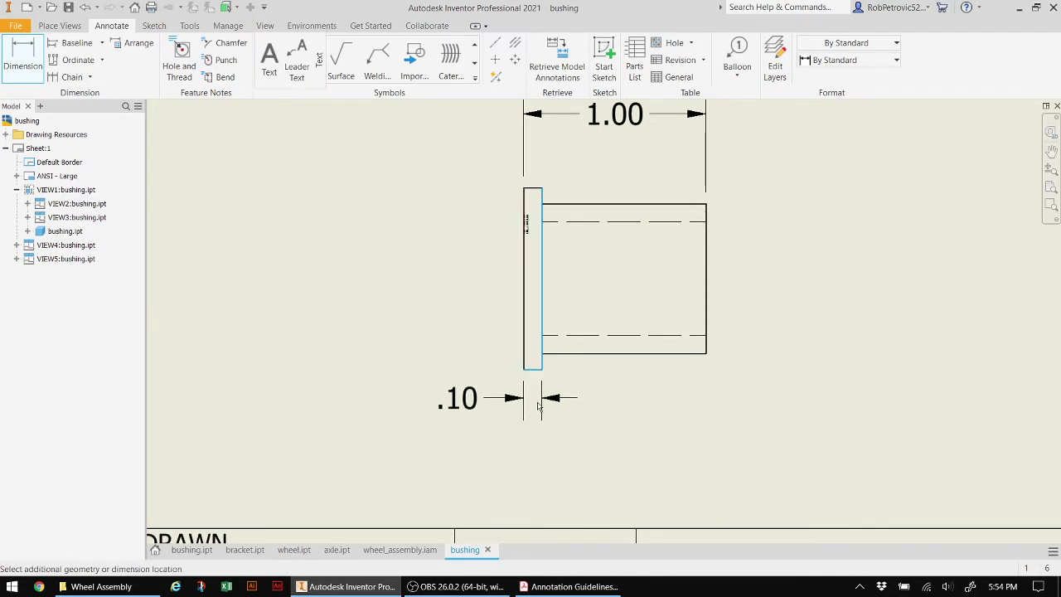
pyautogui.click(546, 438)
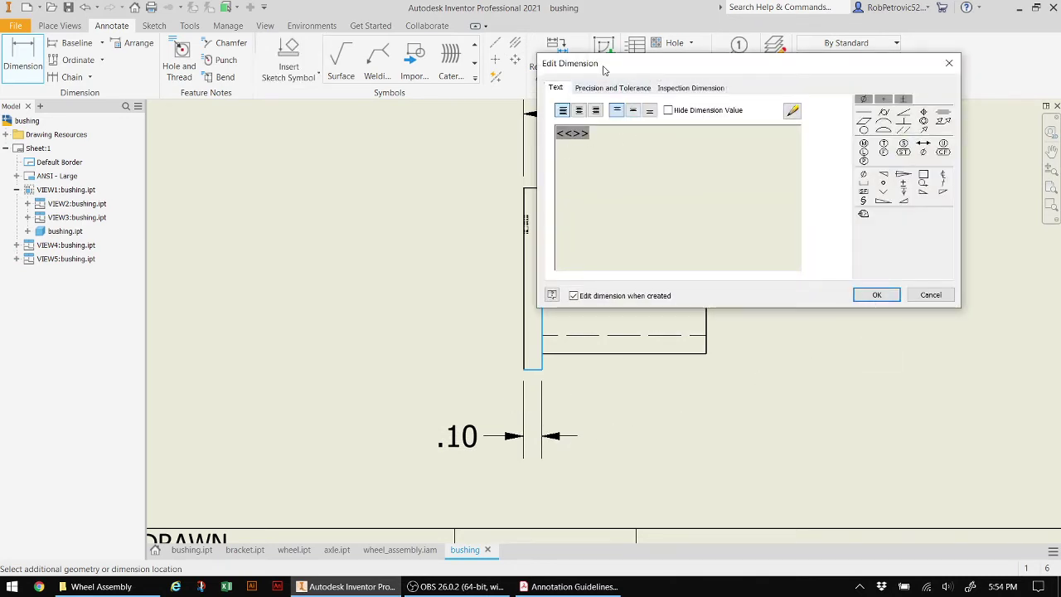
pyautogui.click(875, 295)
# Add diameter dimensions for the bore and the body circle on the right end view, placed below right of the circles
pyautogui.scroll(-2, 790, 382)
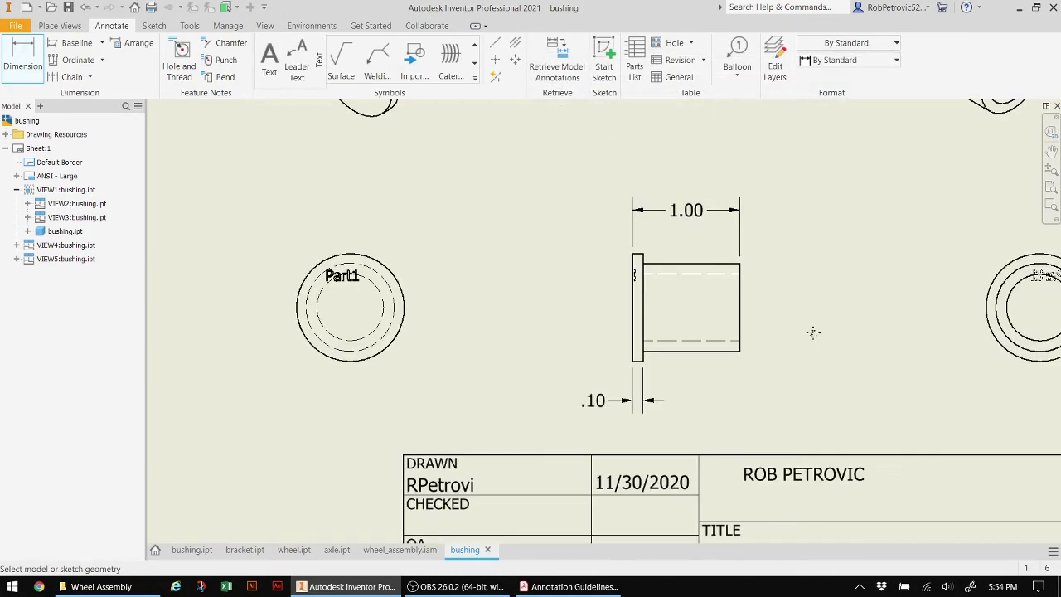
pyautogui.scroll(-3, 623, 335)
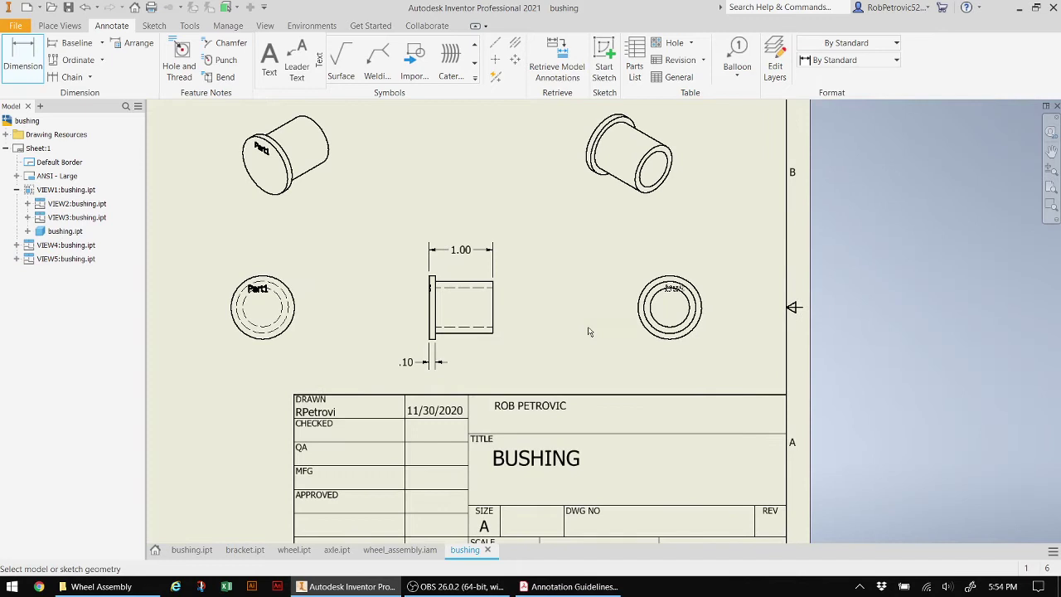
pyautogui.click(682, 326)
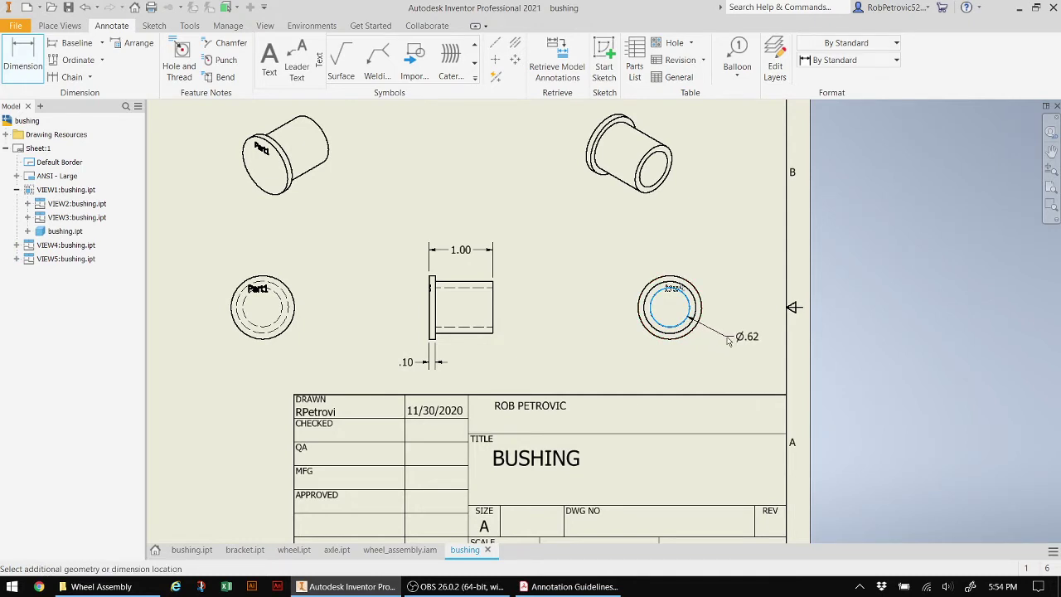
pyautogui.click(726, 340)
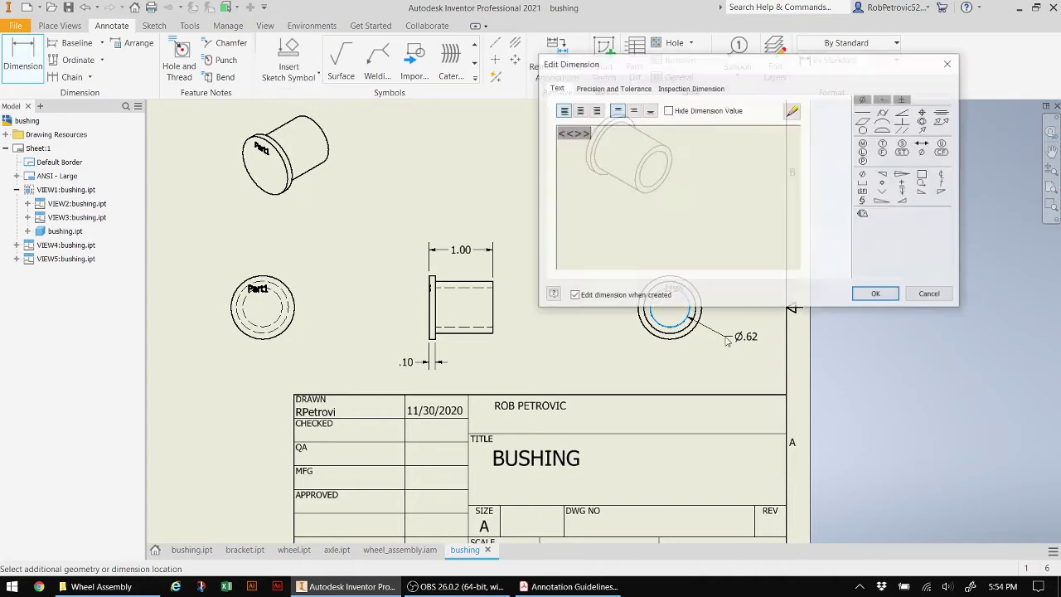
pyautogui.click(876, 295)
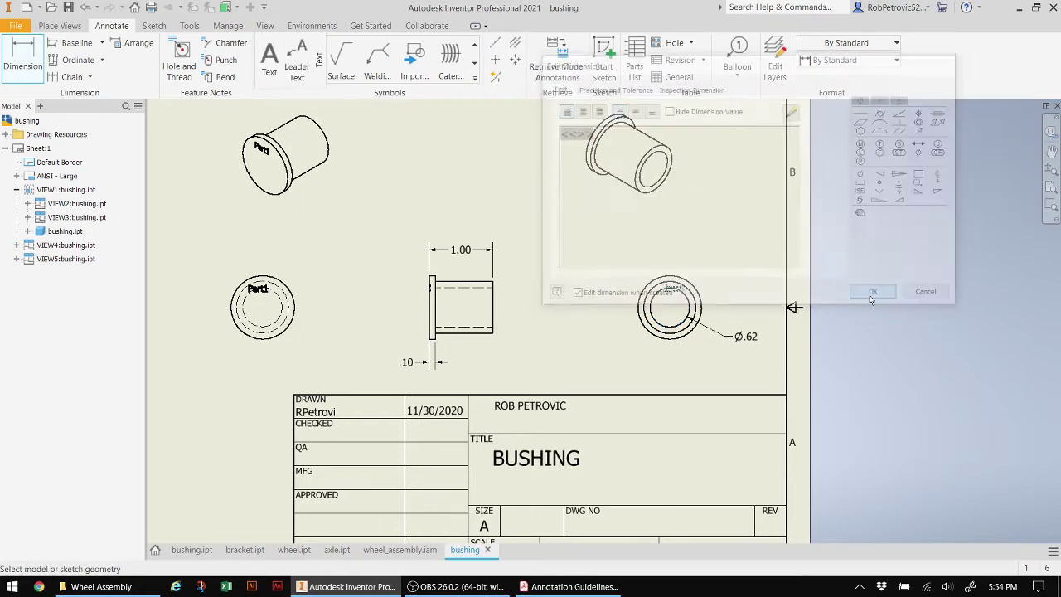
pyautogui.click(681, 334)
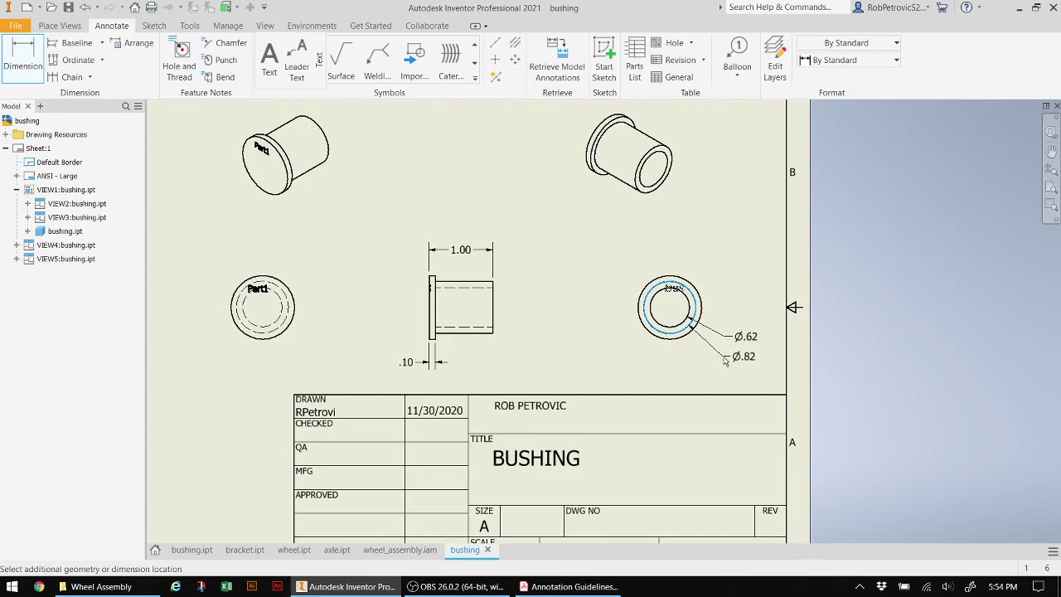
pyautogui.click(723, 360)
pyautogui.click(877, 295)
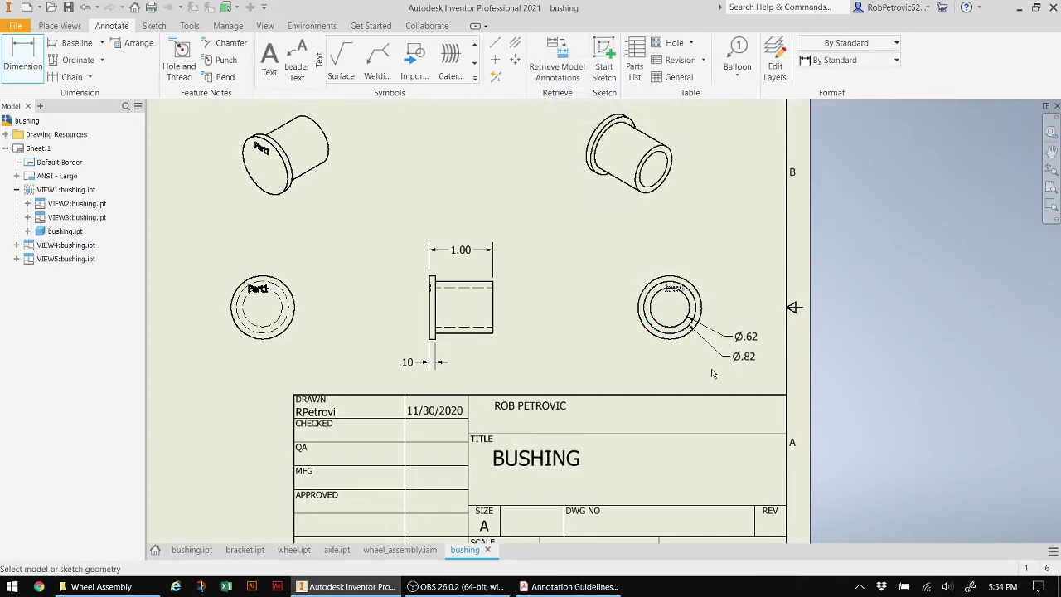
pyautogui.click(670, 341)
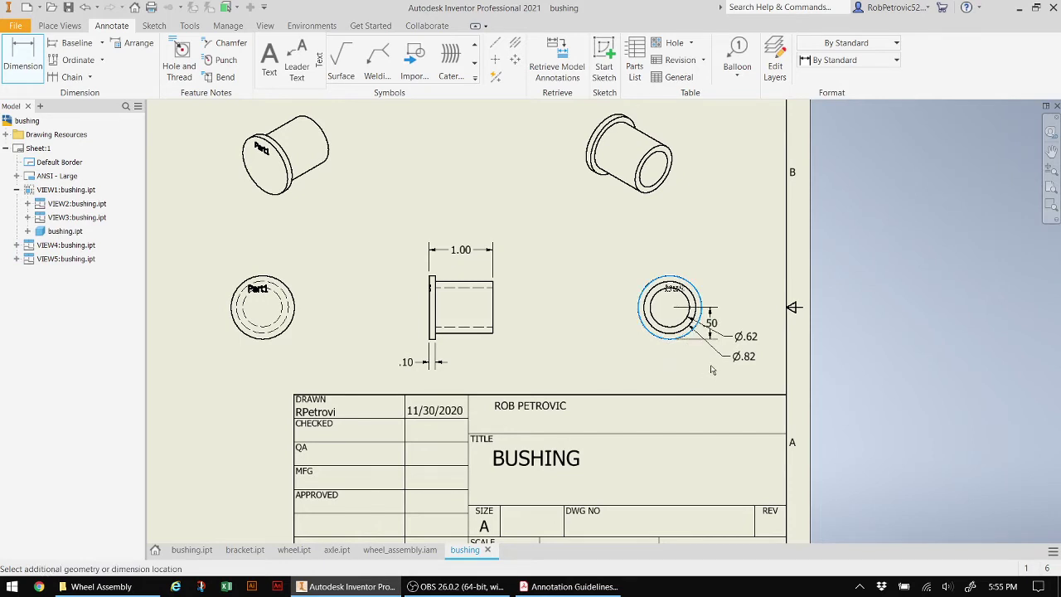
pyautogui.press('Escape')
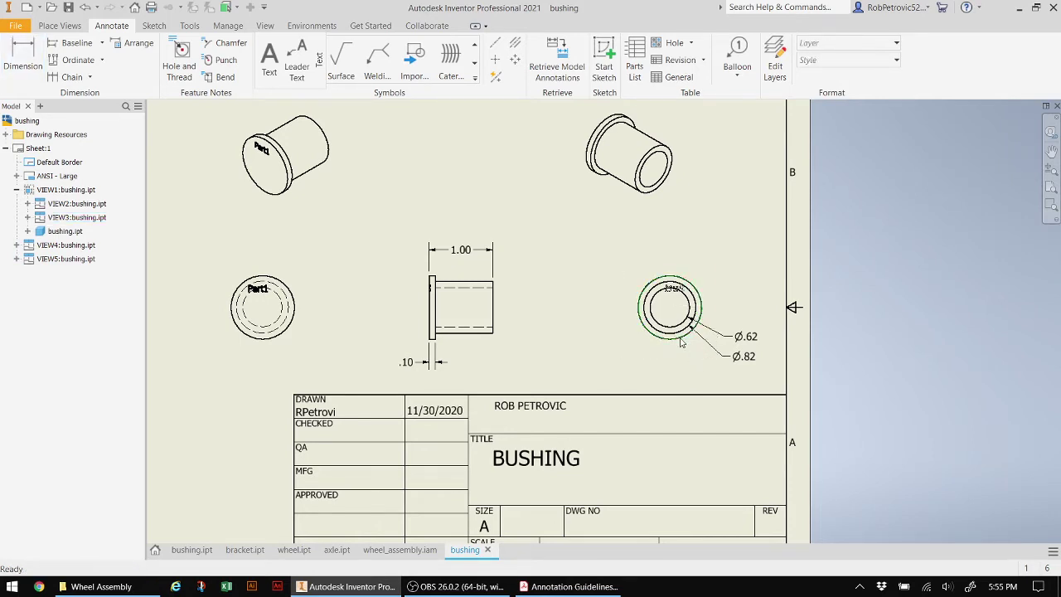
pyautogui.click(684, 345)
# Add a diameter dimension for the outer flange circle on the right end view, below the other two diameters
pyautogui.press('d')
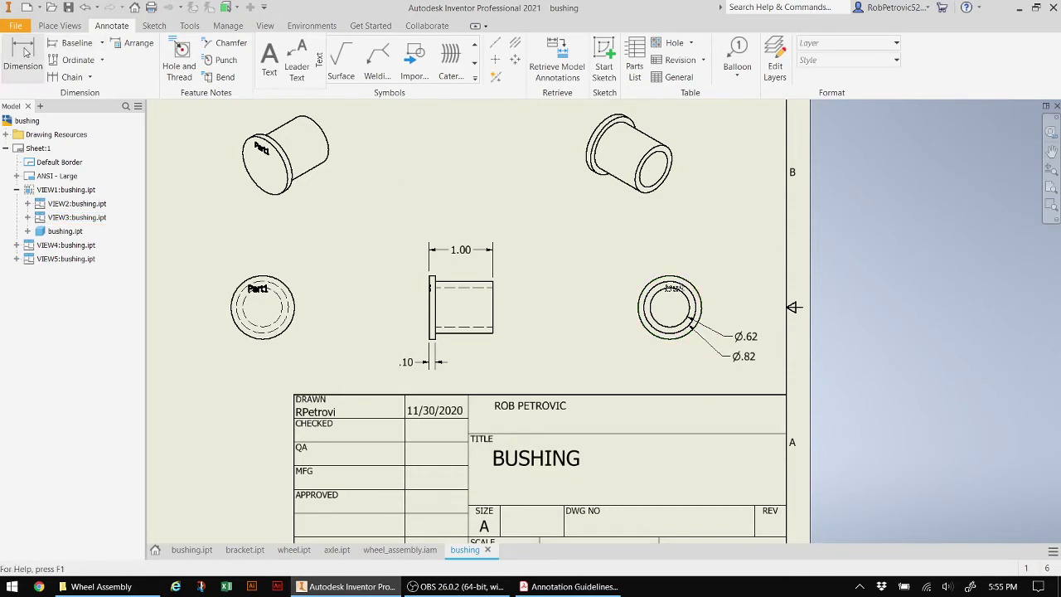
pyautogui.click(673, 338)
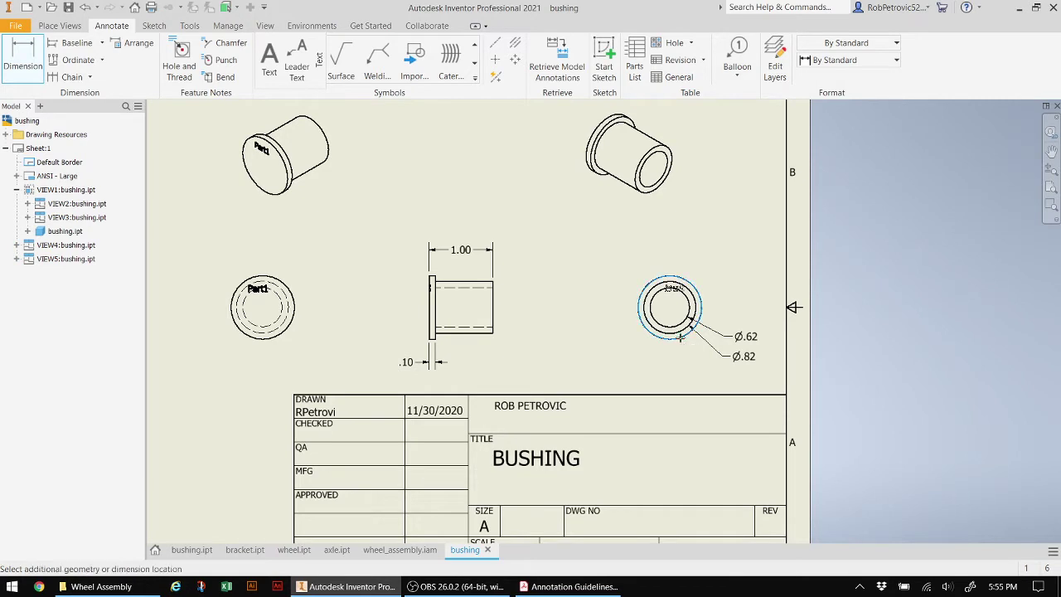
pyautogui.click(706, 380)
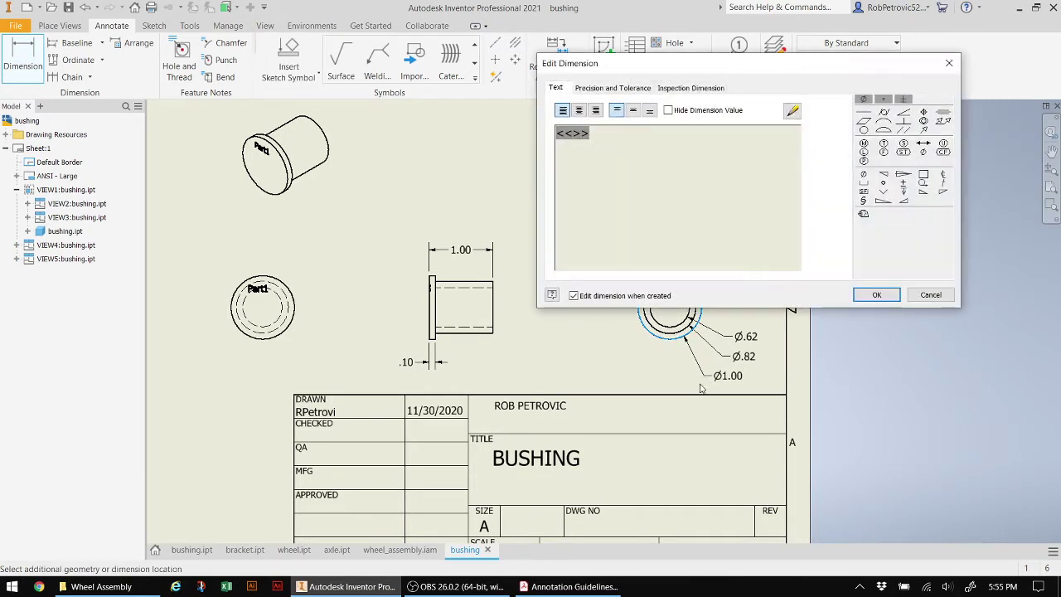
pyautogui.click(876, 296)
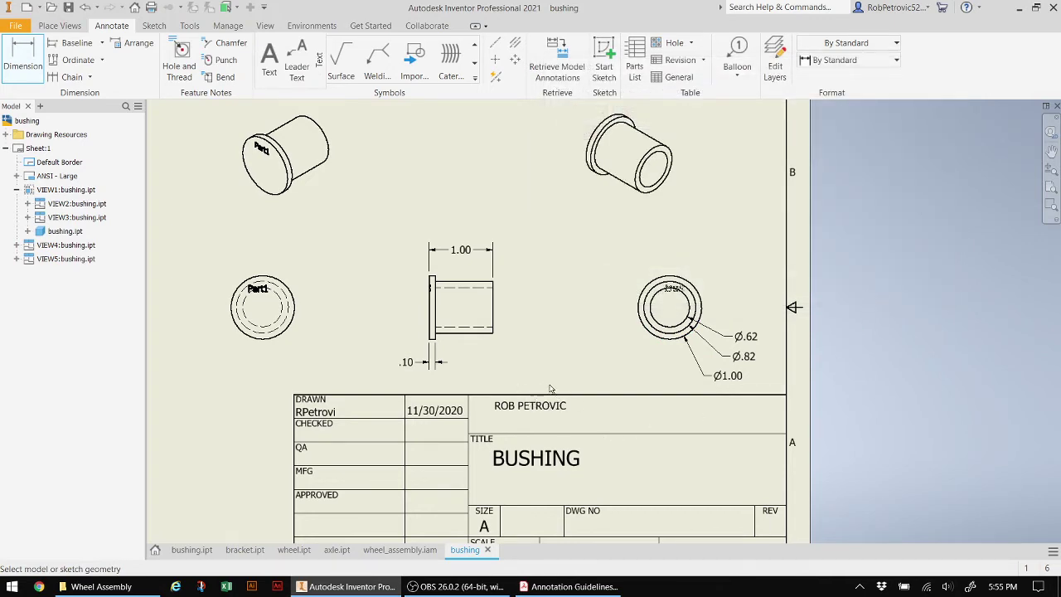
pyautogui.scroll(-2, 550, 388)
pyautogui.scroll(2, 613, 426)
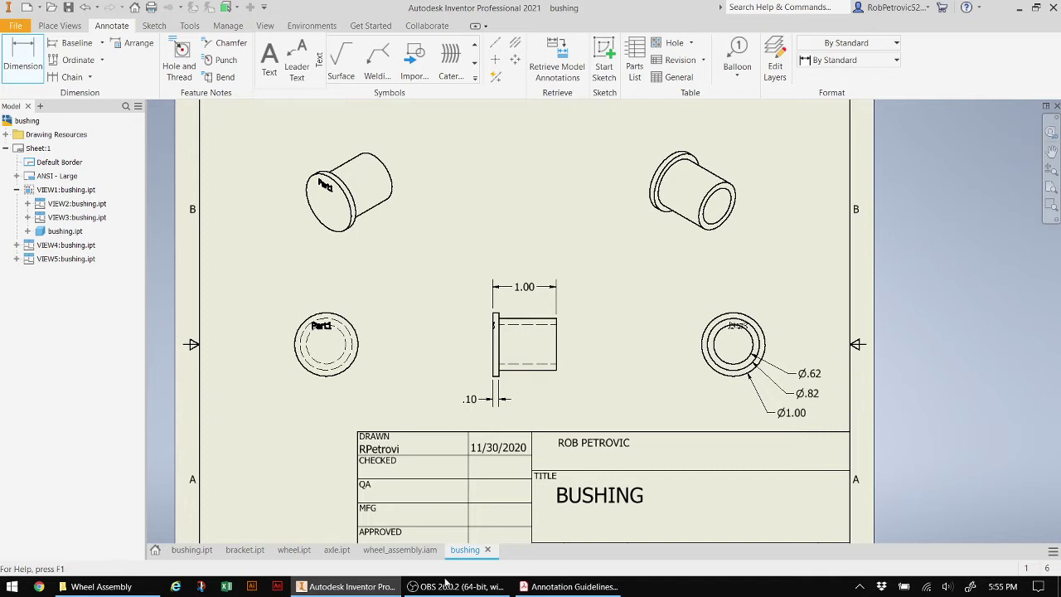
# Look at the annotation guidelines in Acrobat Reader, and open wheel_assembly_sheets.pdf from the Wheel Assembly folder to view the bushing and bracket sheets
pyautogui.moveTo(497, 588)
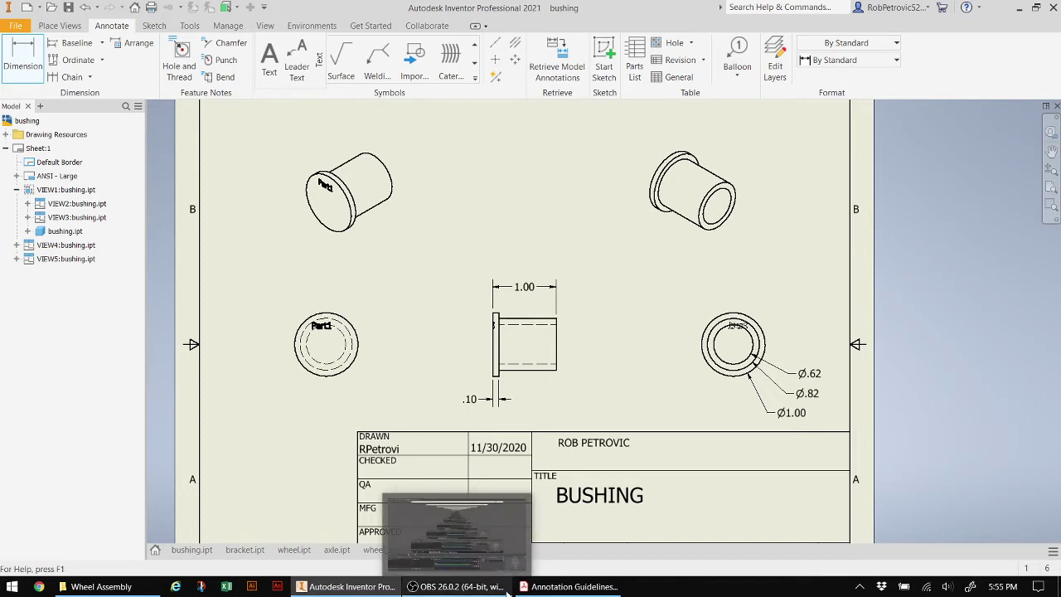
pyautogui.click(566, 590)
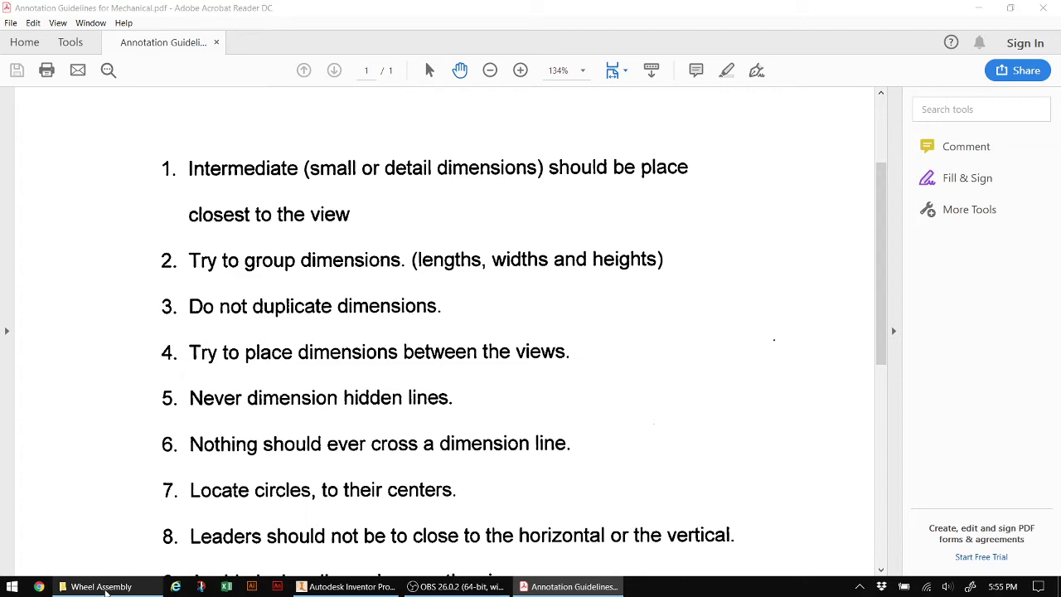
pyautogui.click(91, 586)
pyautogui.doubleClick(361, 339)
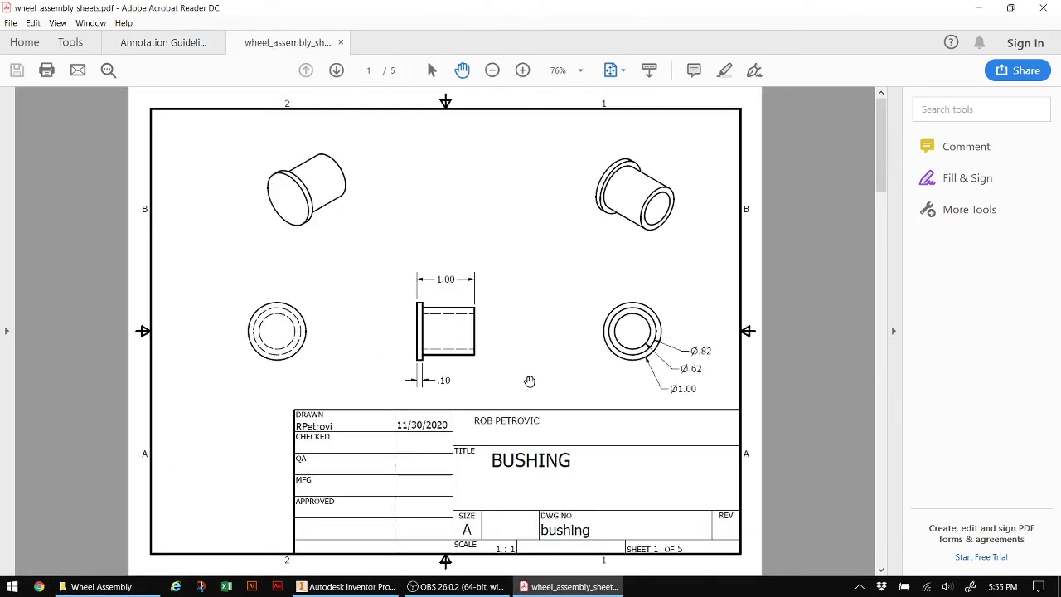
pyautogui.scroll(-2, 528, 380)
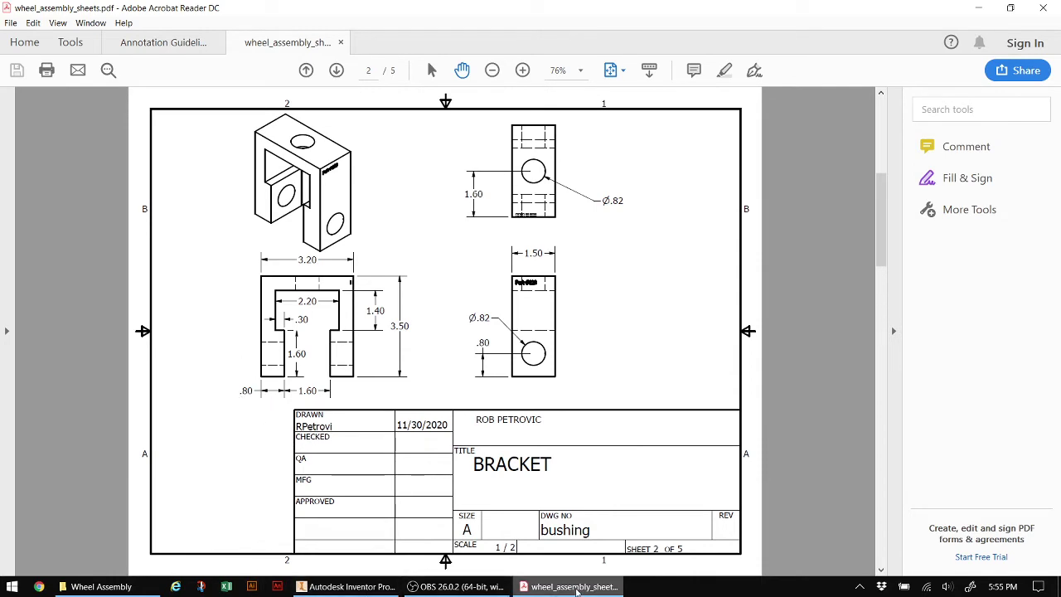
pyautogui.click(576, 589)
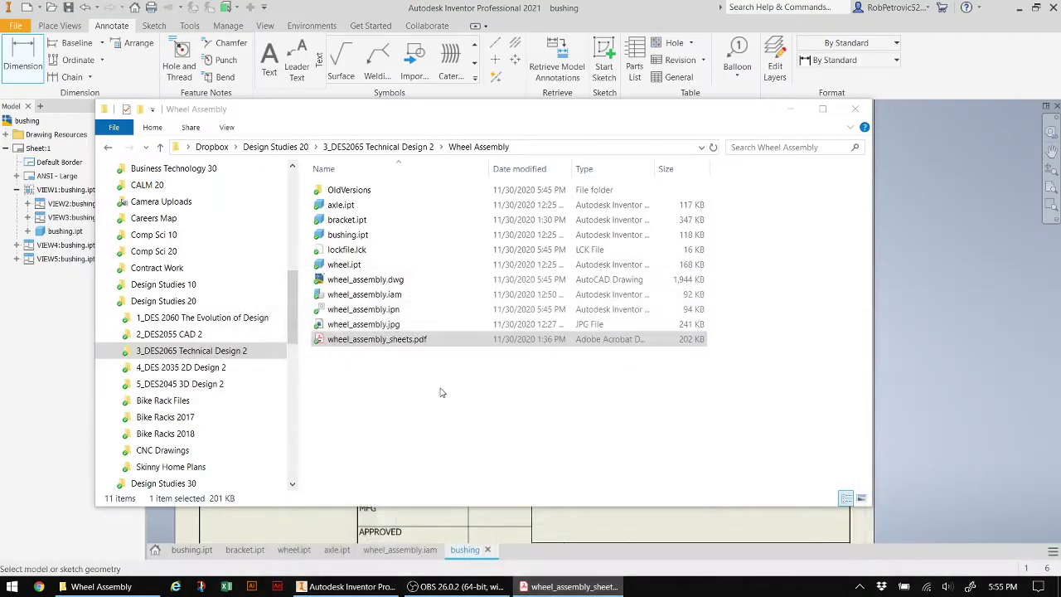
pyautogui.click(576, 589)
# Compare the annotation guidelines on grouping, placing and not duplicating dimensions with the dimensioned bracket sheet
pyautogui.click(178, 42)
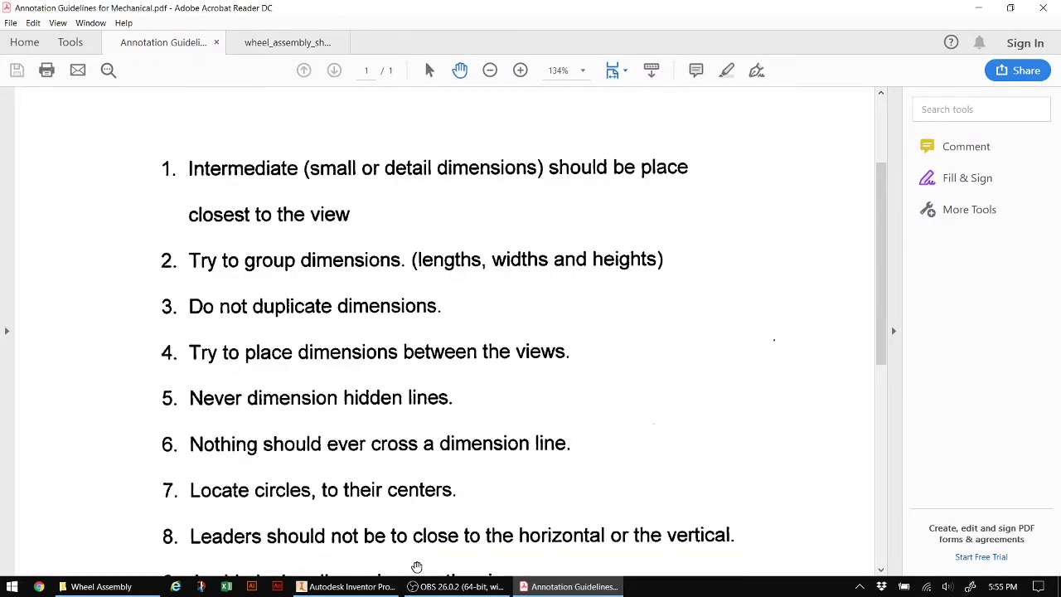
pyautogui.click(267, 48)
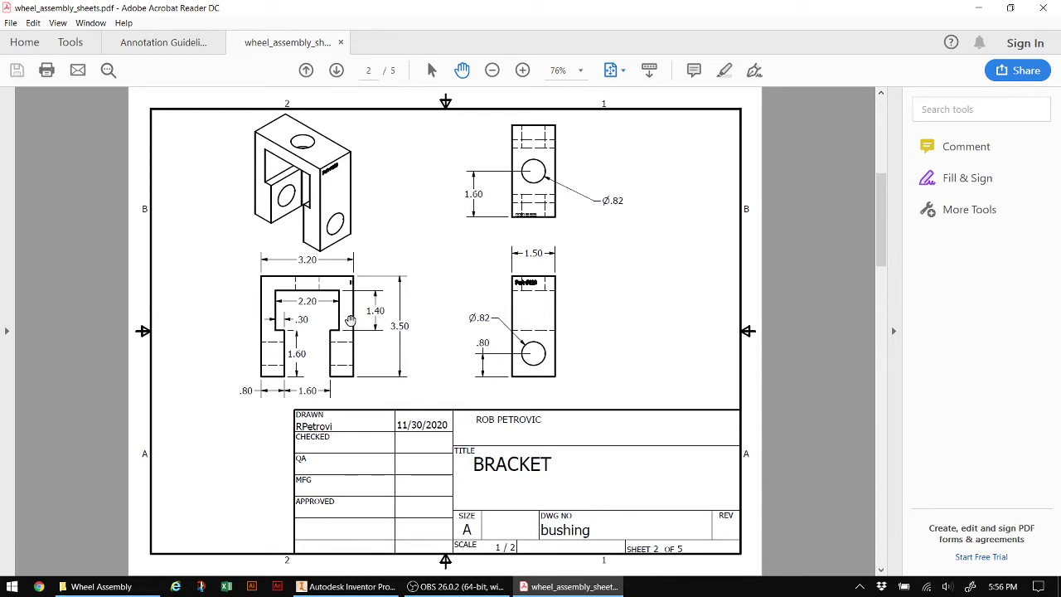
pyautogui.click(163, 42)
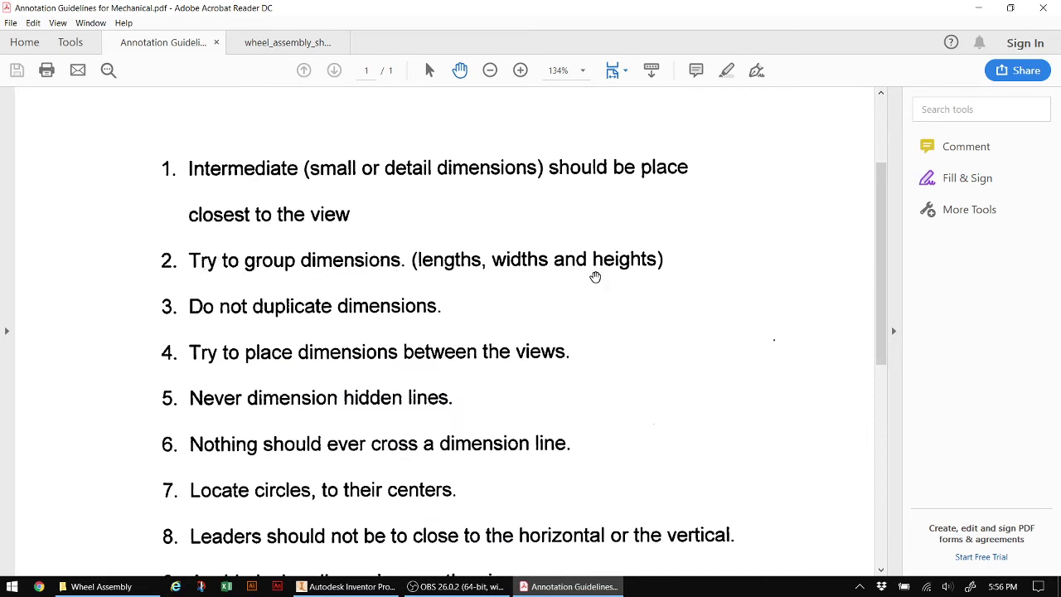
pyautogui.click(277, 43)
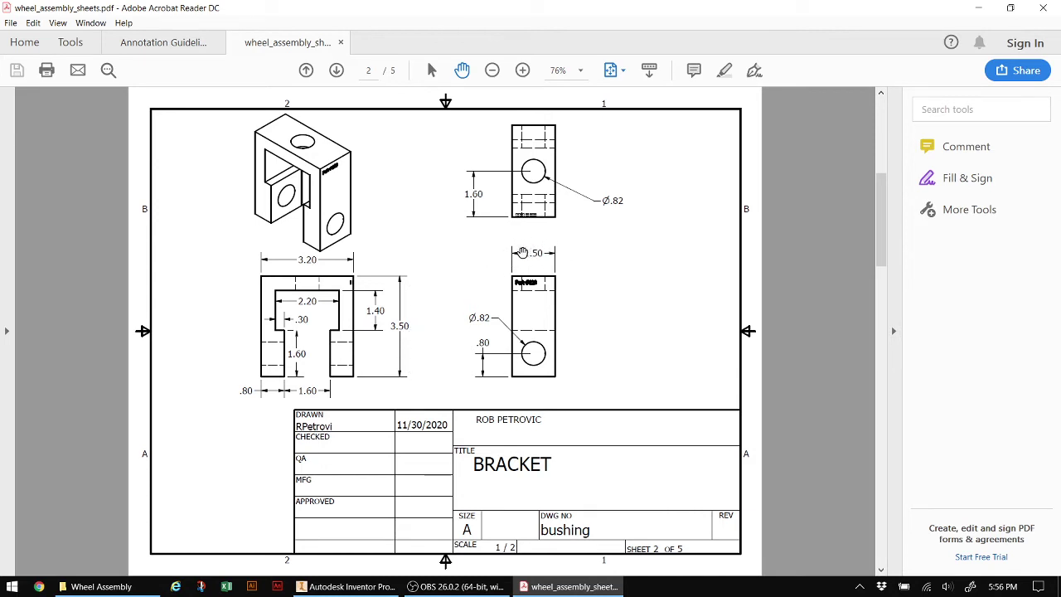
pyautogui.click(165, 42)
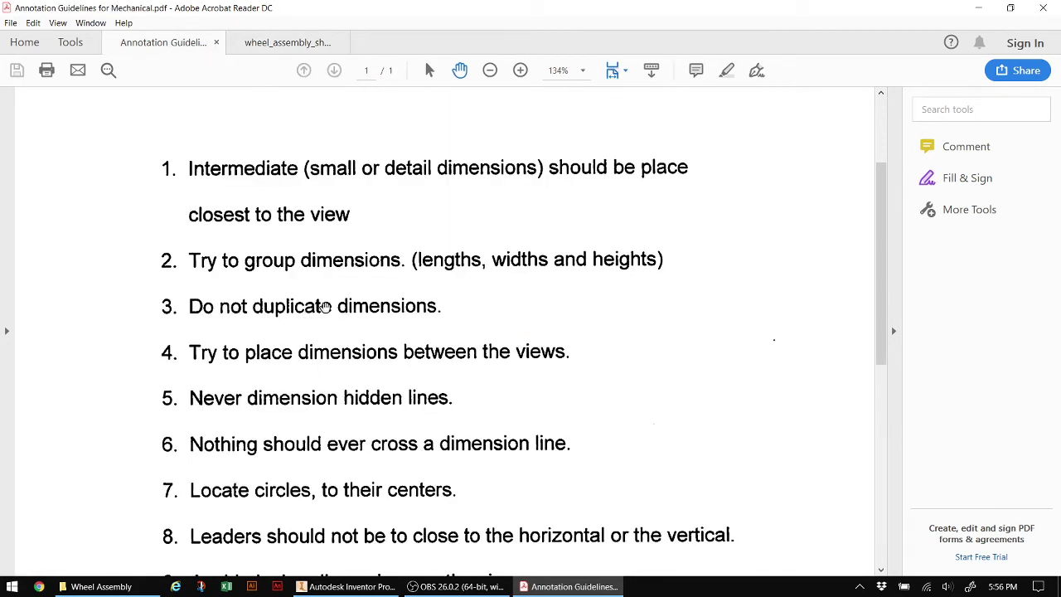
pyautogui.moveTo(383, 587)
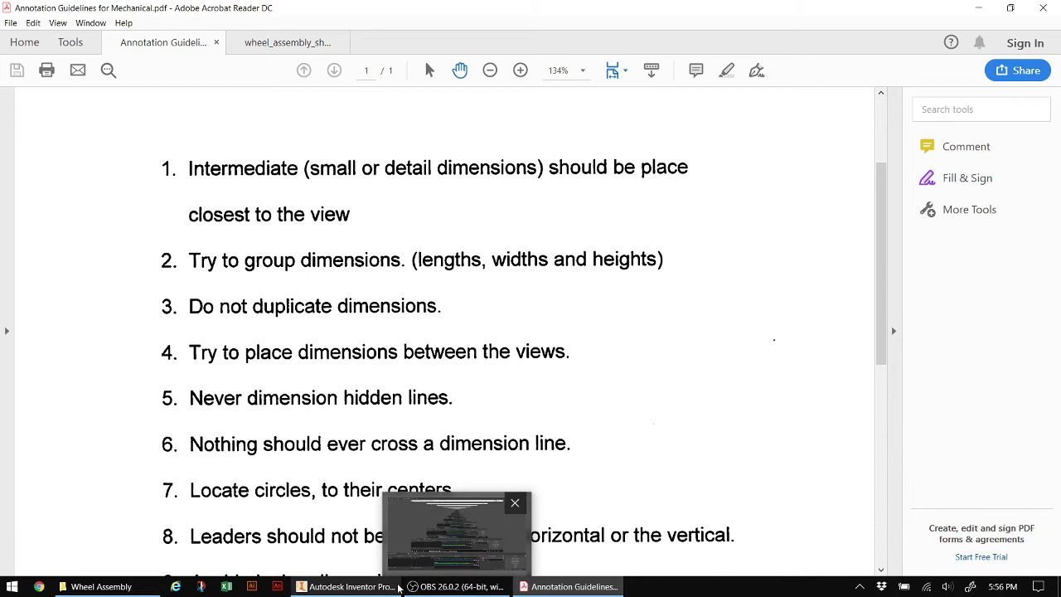
# Examine the dimension layout on the bushing sheet of wheel_assembly_sheets.pdf and switch back to Inventor
pyautogui.click(297, 45)
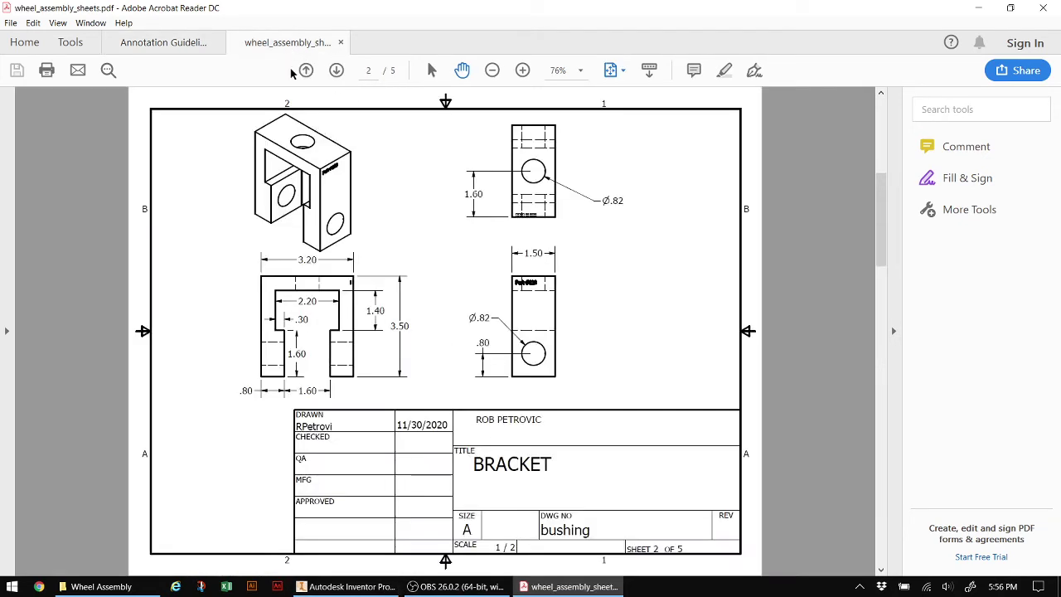
pyautogui.press('Left')
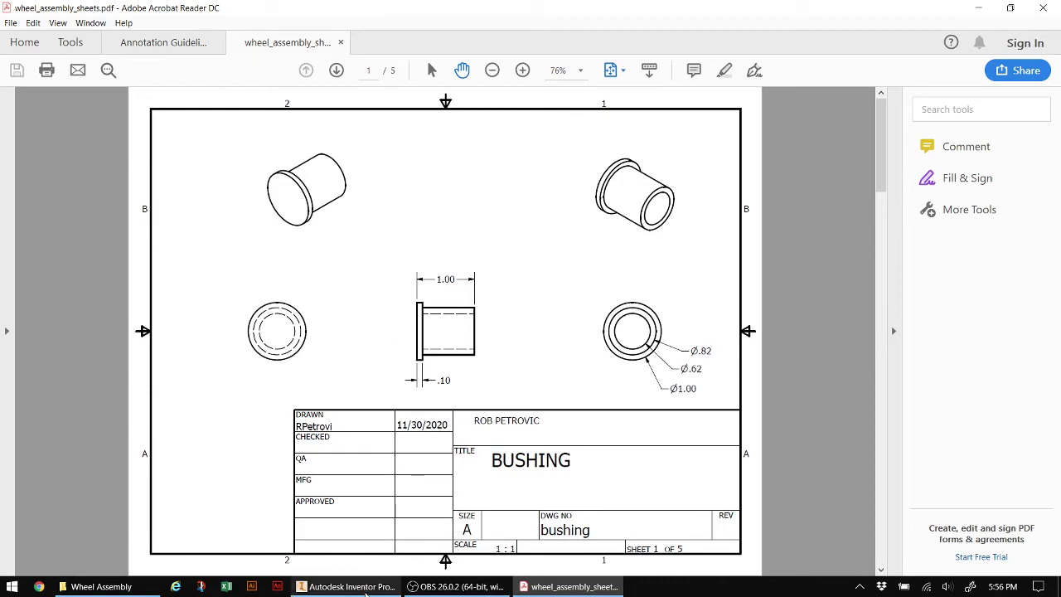
pyautogui.click(365, 589)
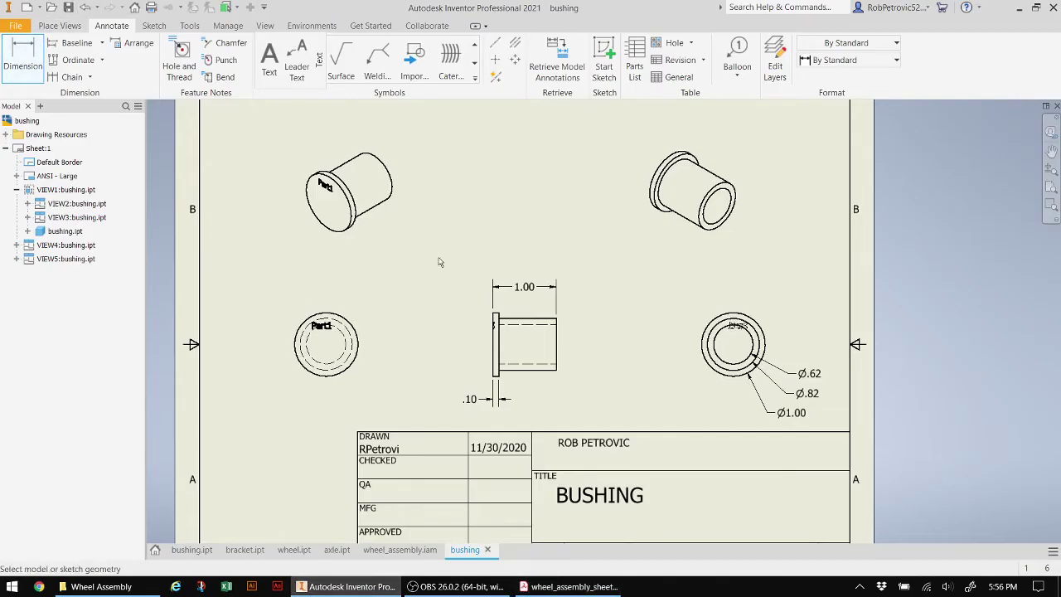
# Add a vertical dimension for the flange's overall height beside the bushing's front view
pyautogui.click(494, 316)
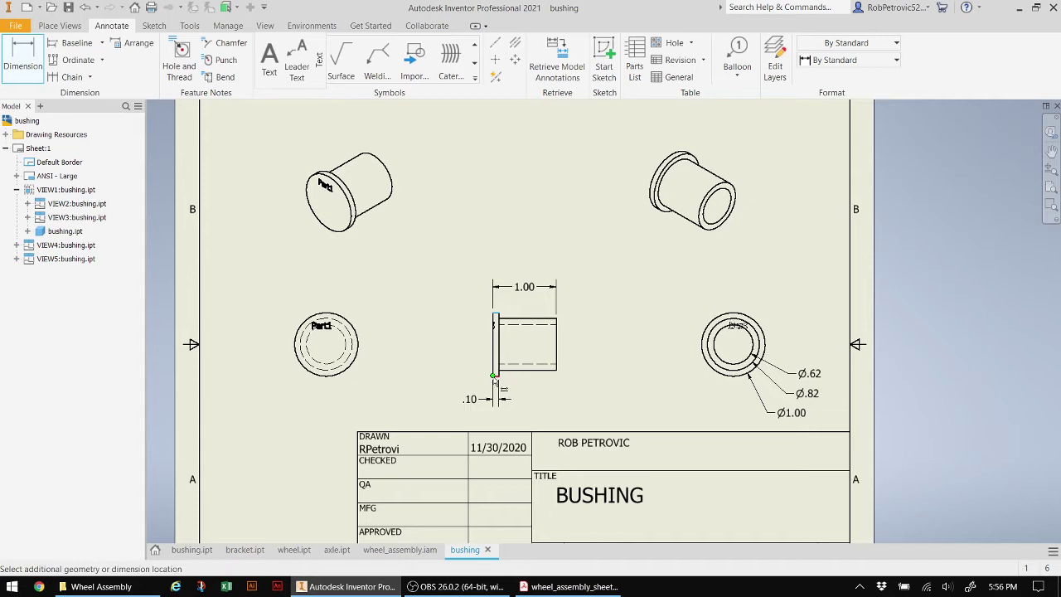
pyautogui.click(442, 387)
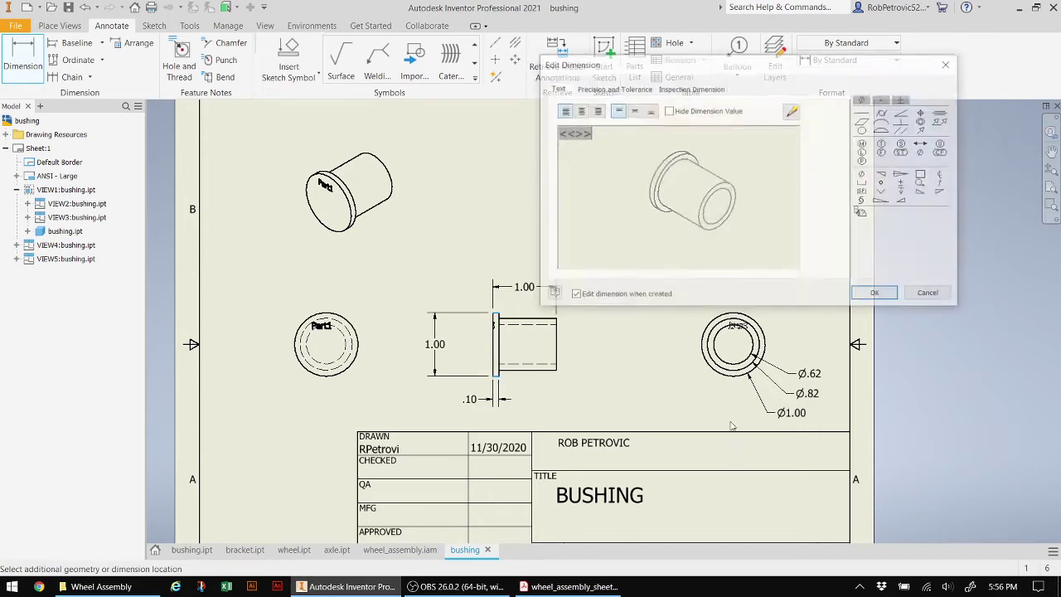
pyautogui.click(877, 295)
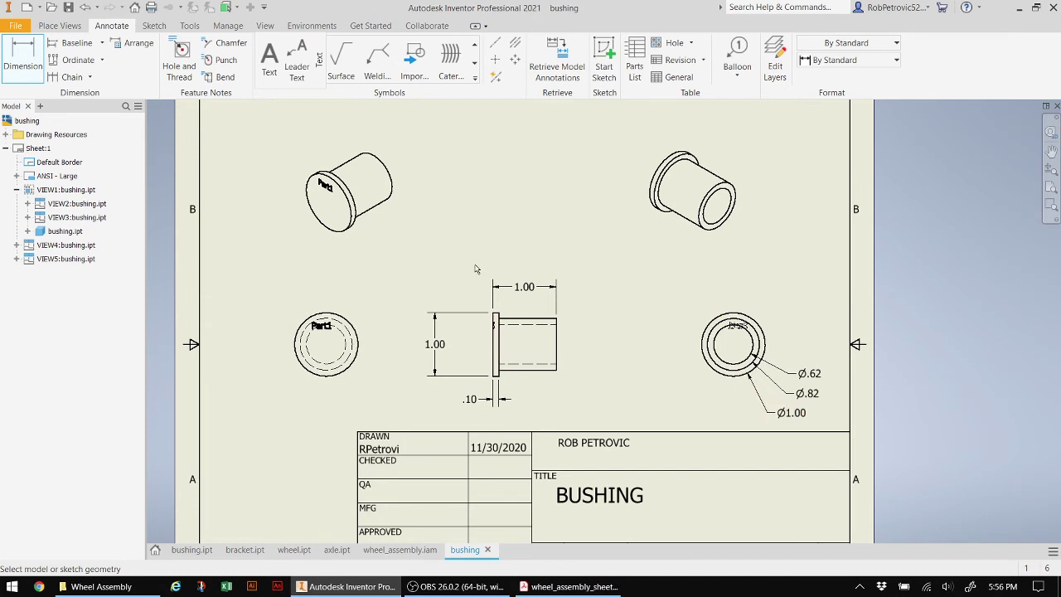
pyautogui.press('Escape')
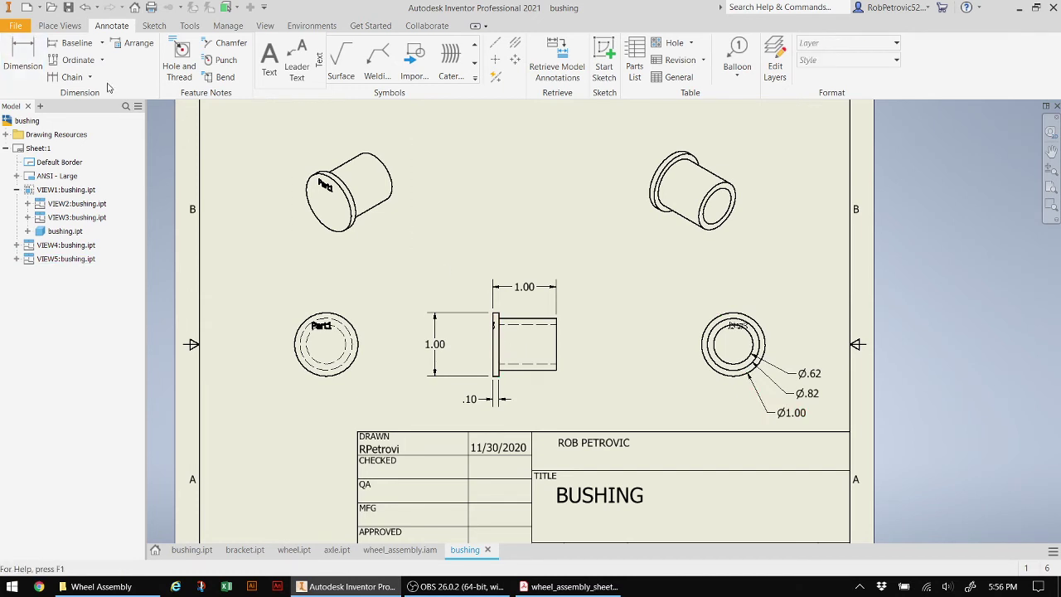
# Delete the vertical flange height dimension beside the front view, since it duplicates the outer diameter on the end view
pyautogui.press('d')
pyautogui.press('Escape')
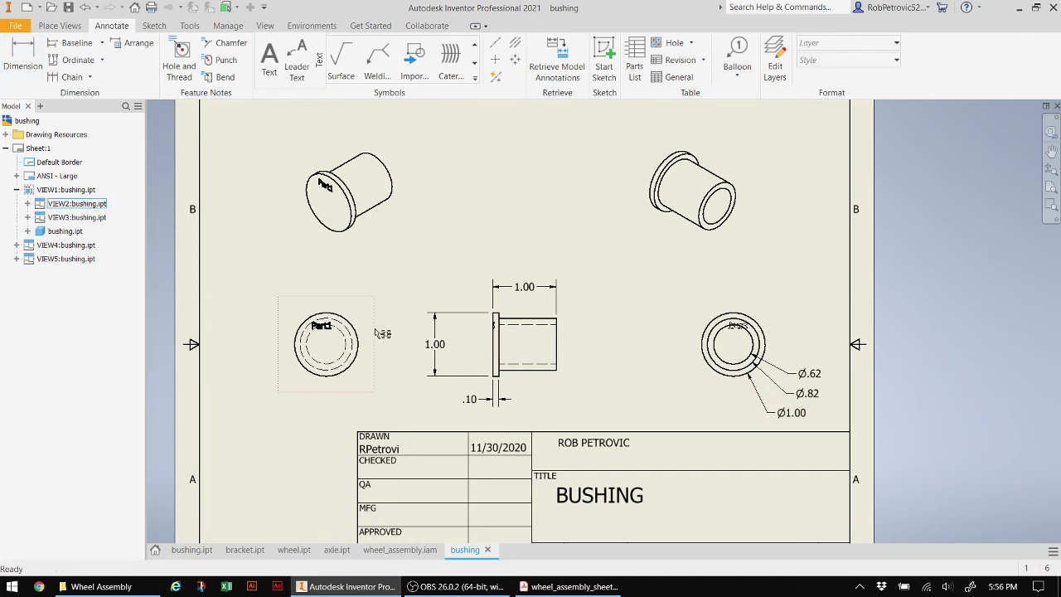
pyautogui.click(431, 344)
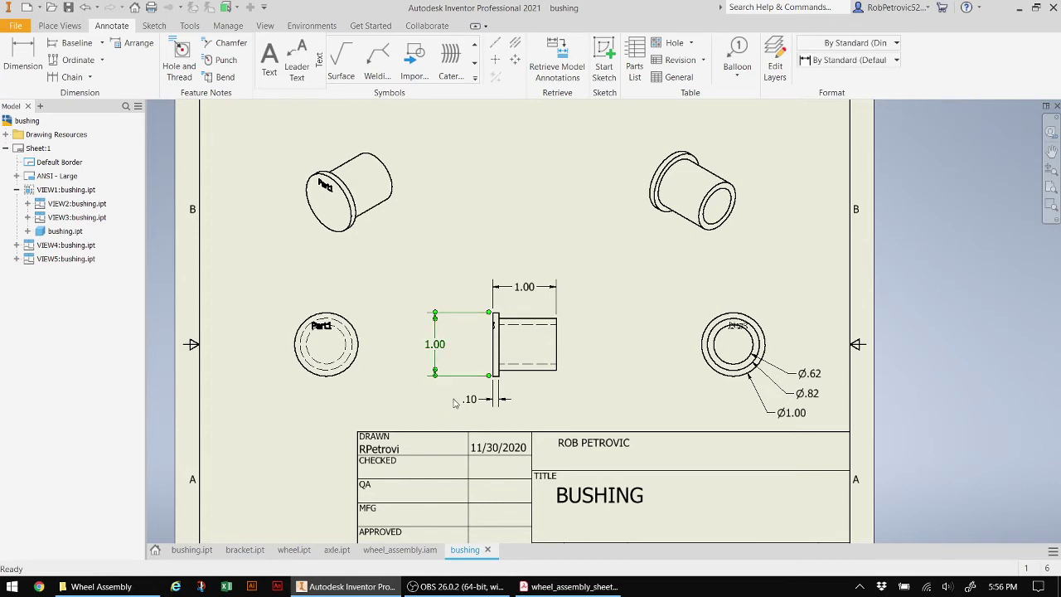
pyautogui.press('Delete')
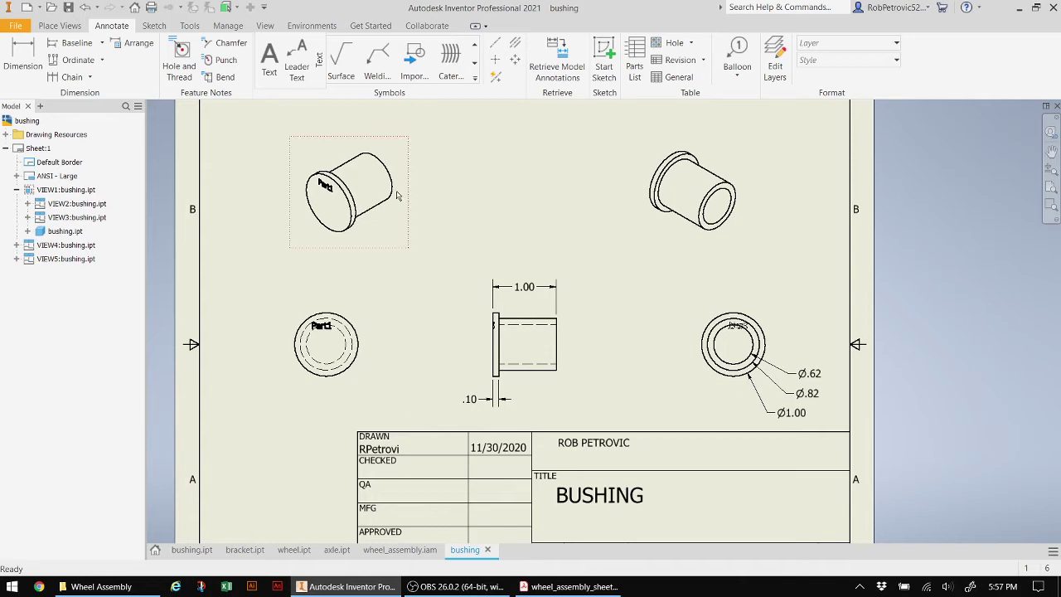
# Switch to Acrobat Reader and compare the guidelines on placing dimensions and hidden lines with the bushing and bracket sheets of wheel_assembly_sheets.pdf
pyautogui.click(580, 587)
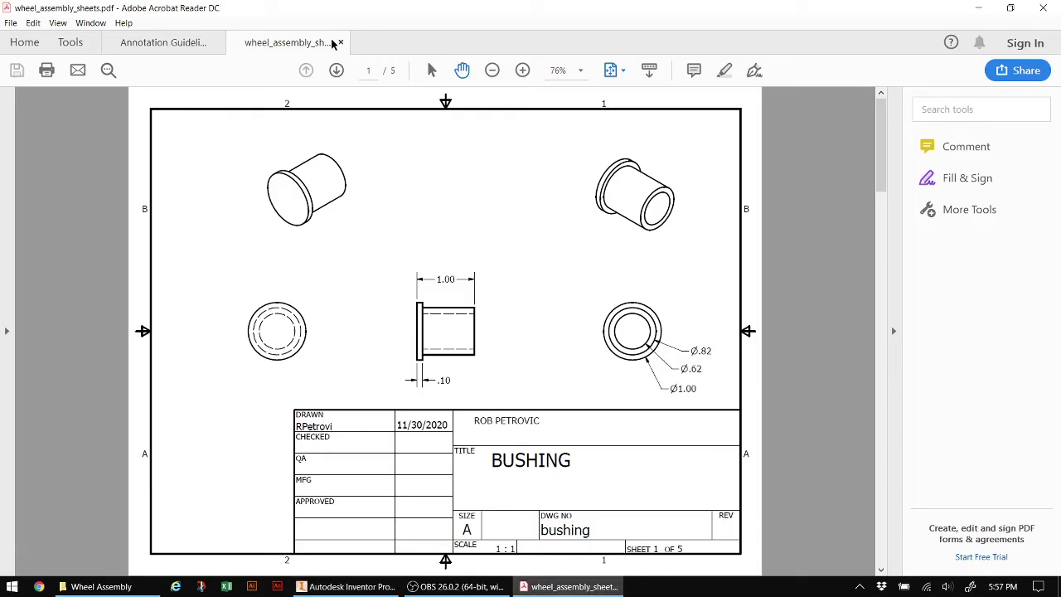
pyautogui.click(175, 43)
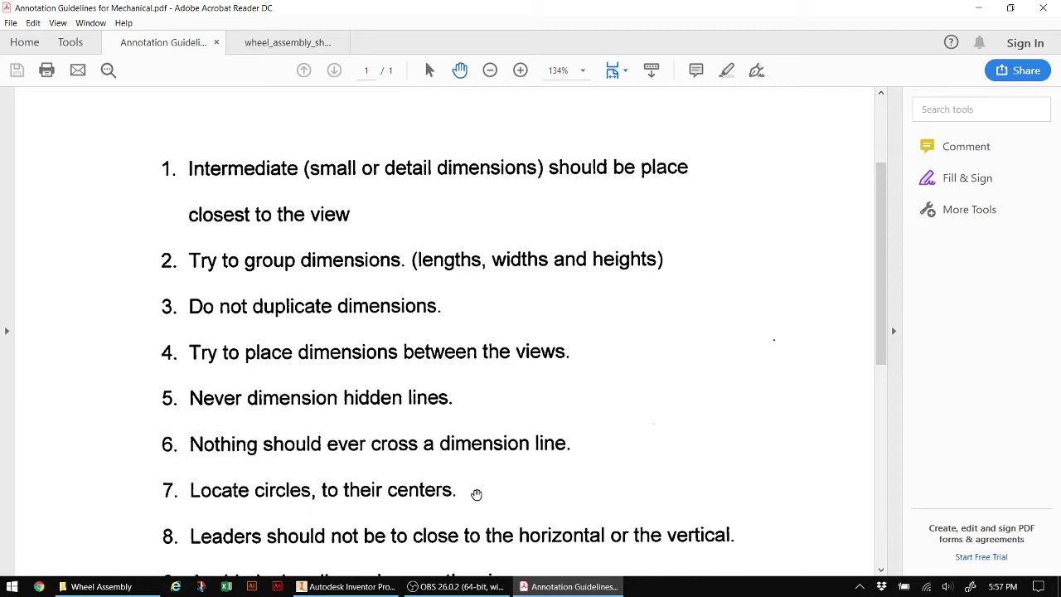
pyautogui.click(288, 42)
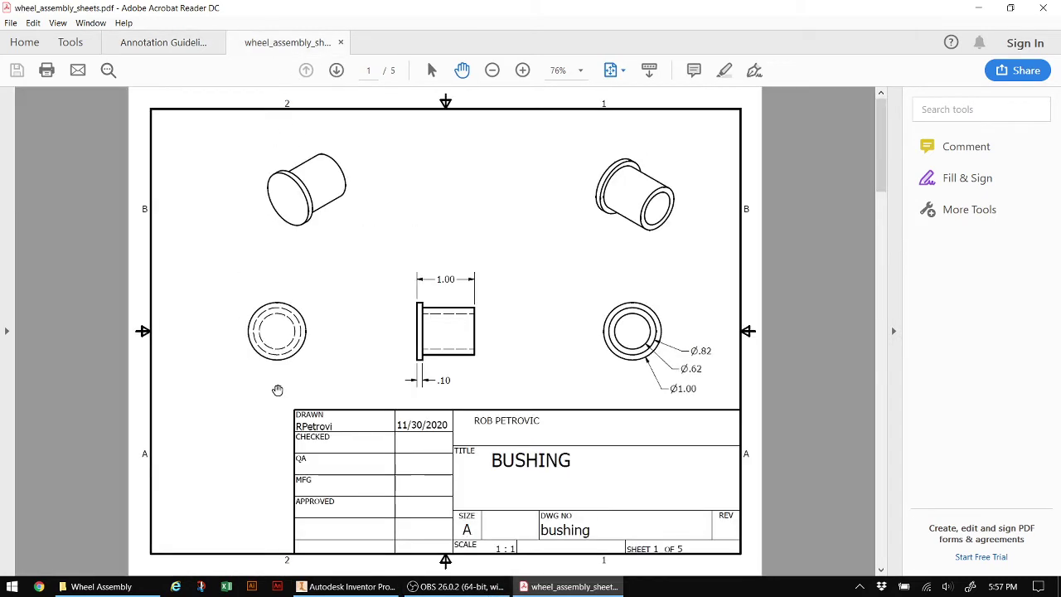
pyautogui.scroll(-2, 451, 359)
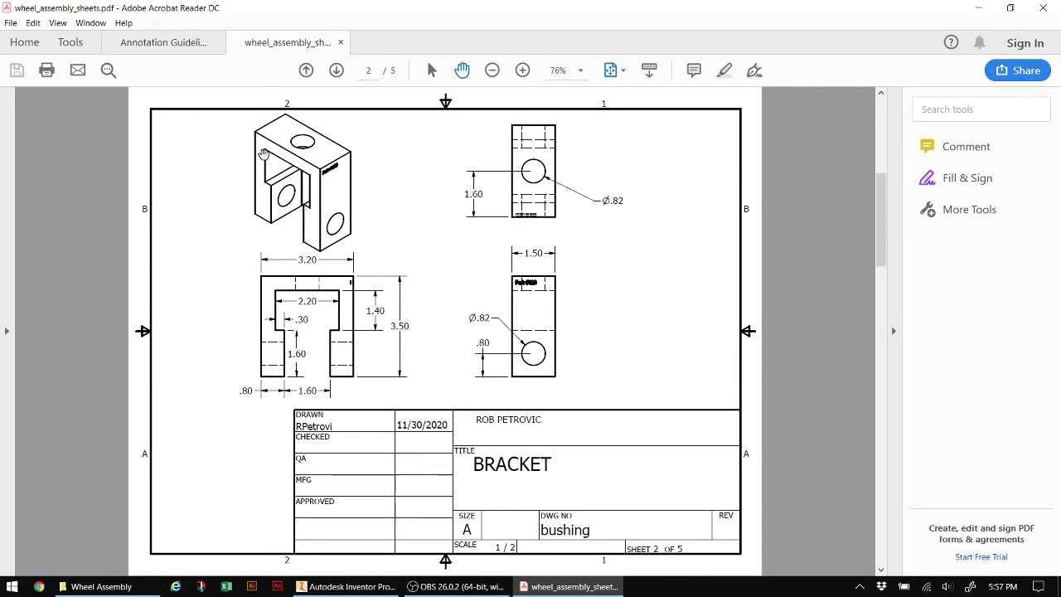
pyautogui.click(180, 42)
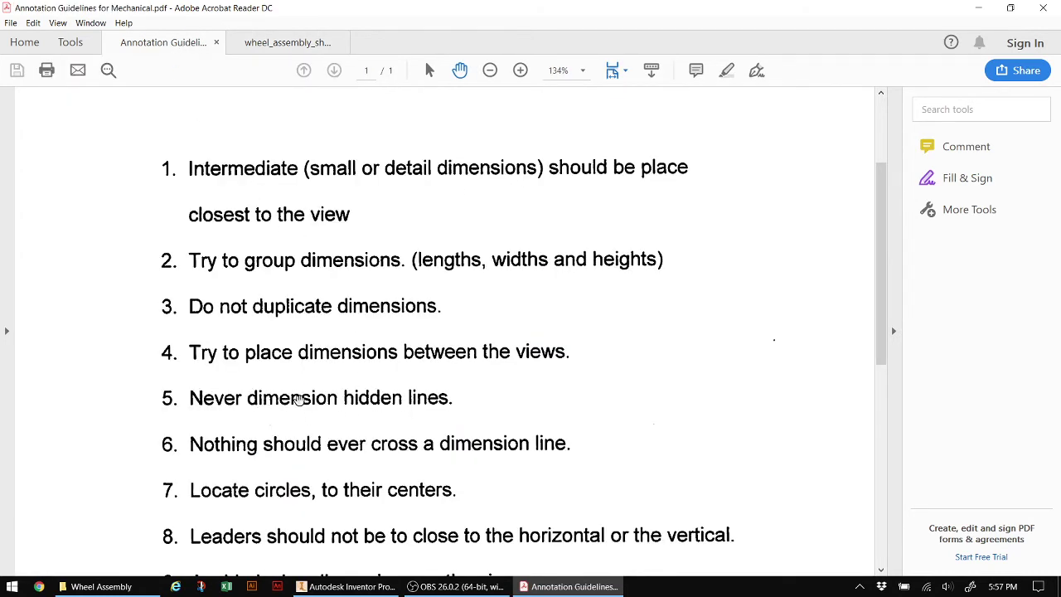
pyautogui.click(294, 48)
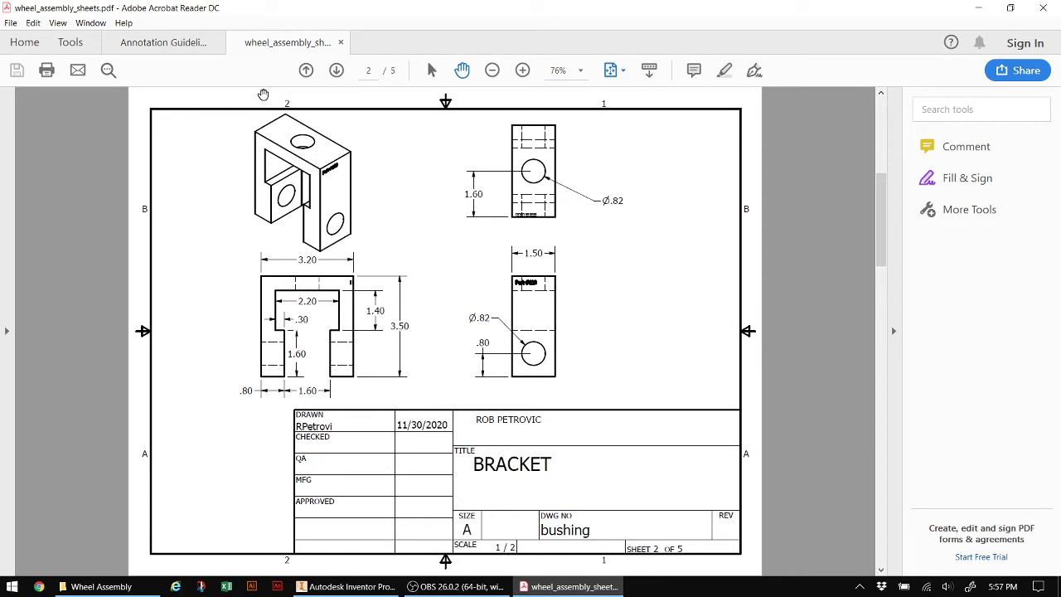
pyautogui.click(167, 44)
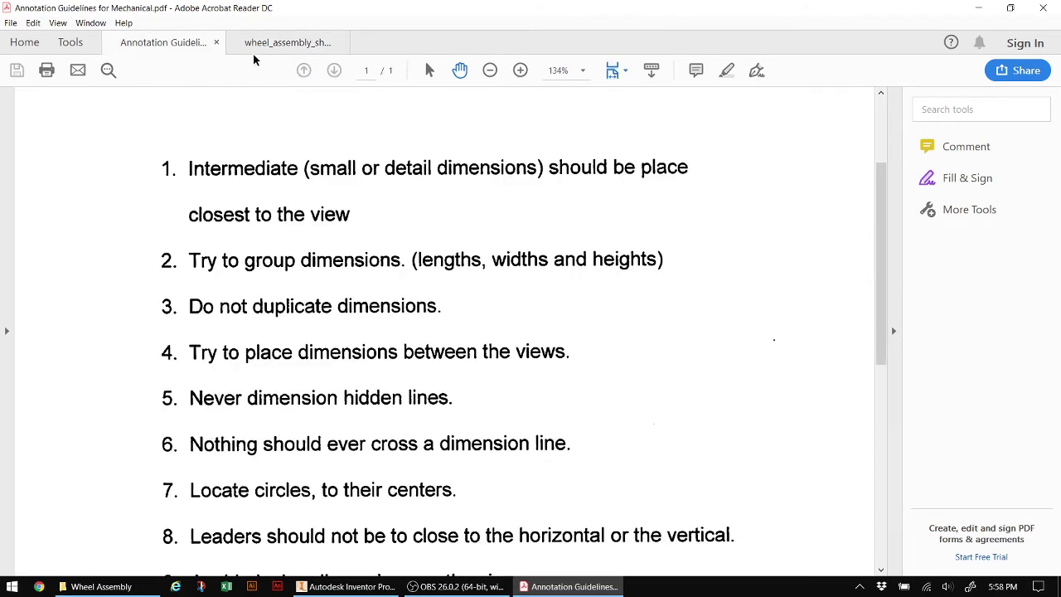
pyautogui.click(277, 43)
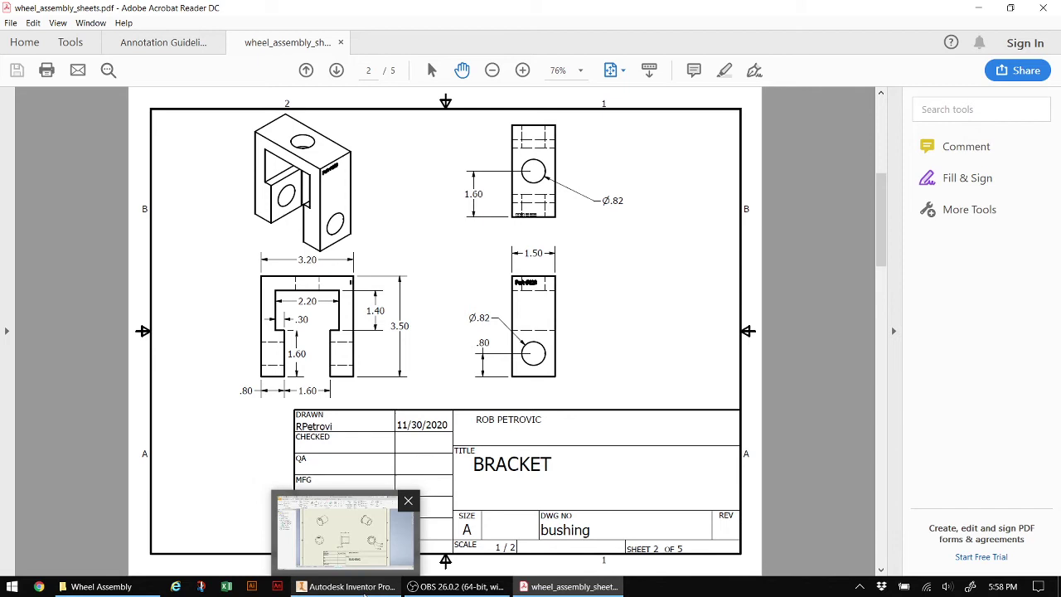
pyautogui.scroll(3, 597, 302)
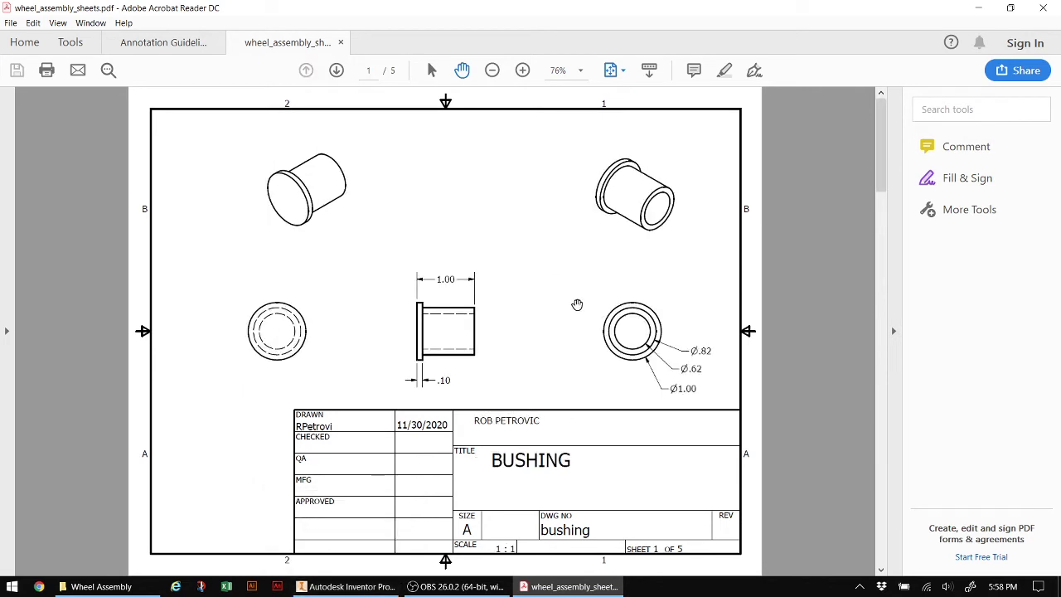
# Examine the axle sheet against the guidelines on locating circles, leaders, dimensions on the view and long extension lines, and return to Inventor
pyautogui.scroll(-6, 578, 306)
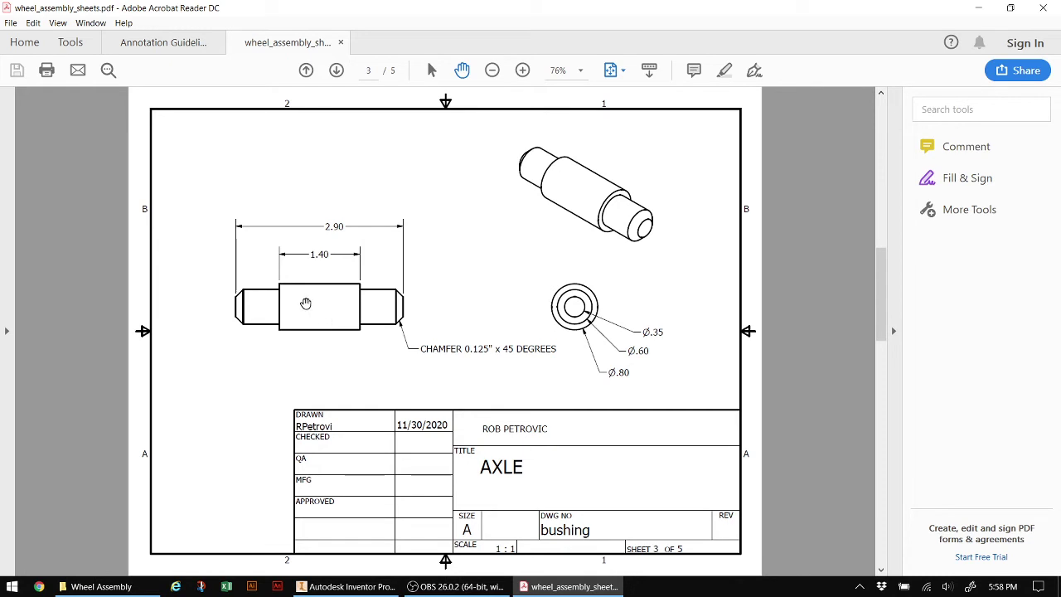
pyautogui.click(181, 52)
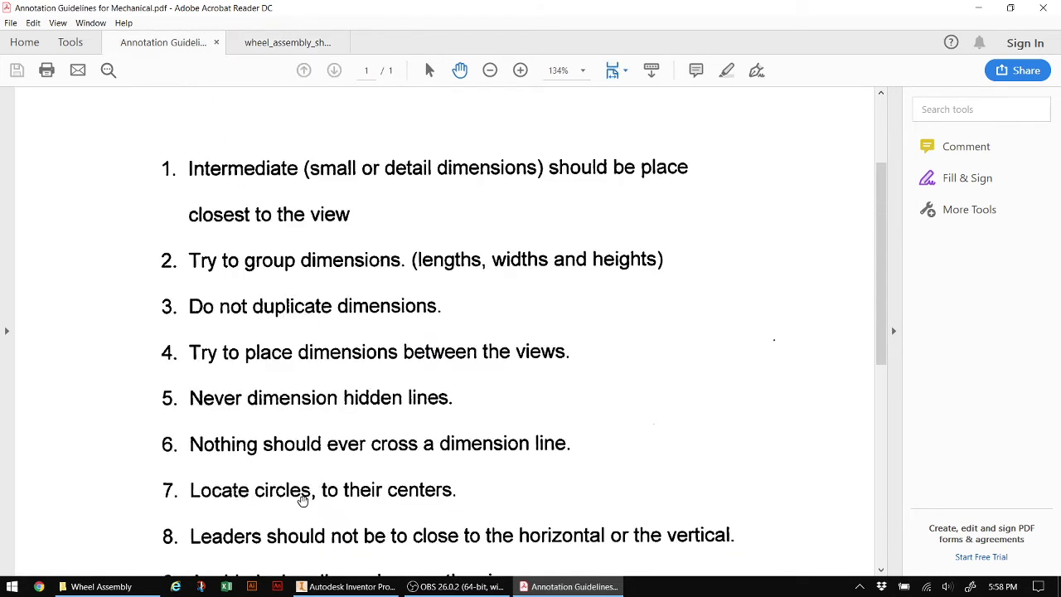
pyautogui.scroll(-1, 381, 495)
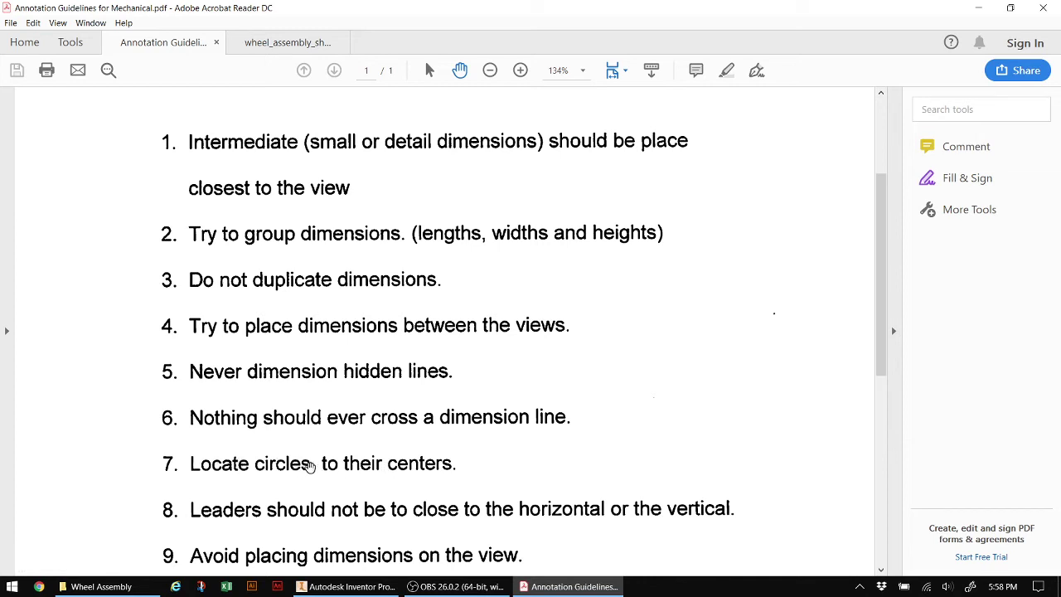
pyautogui.scroll(-1, 306, 464)
pyautogui.scroll(-1, 306, 420)
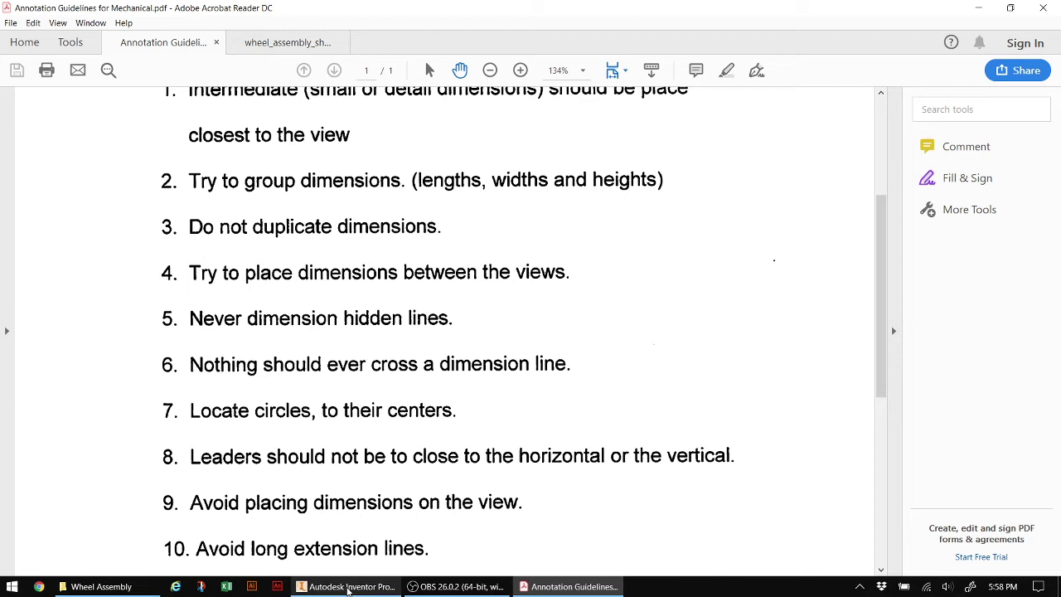
pyautogui.click(267, 42)
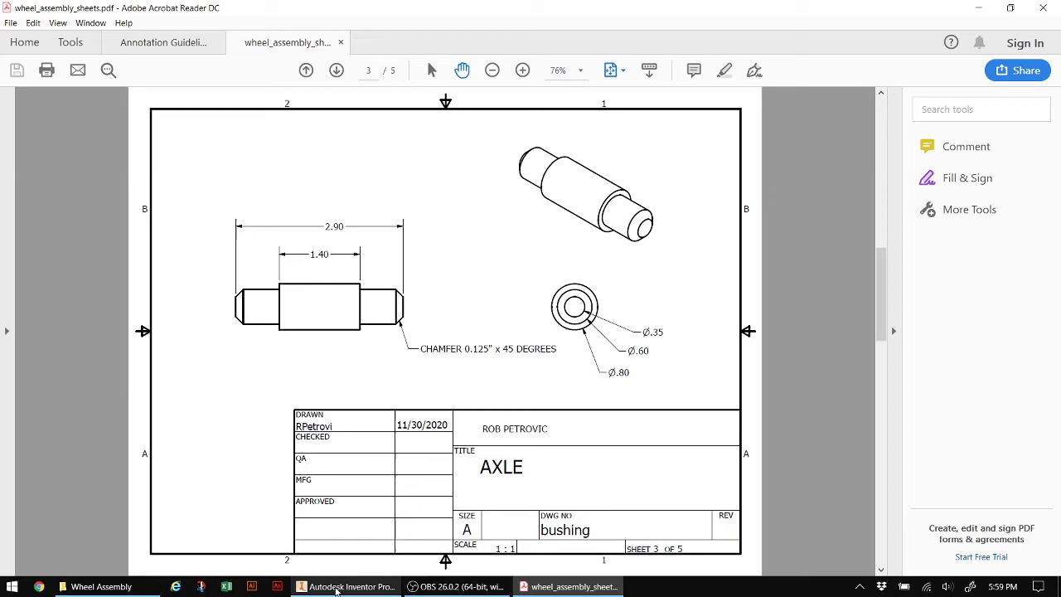
pyautogui.click(351, 587)
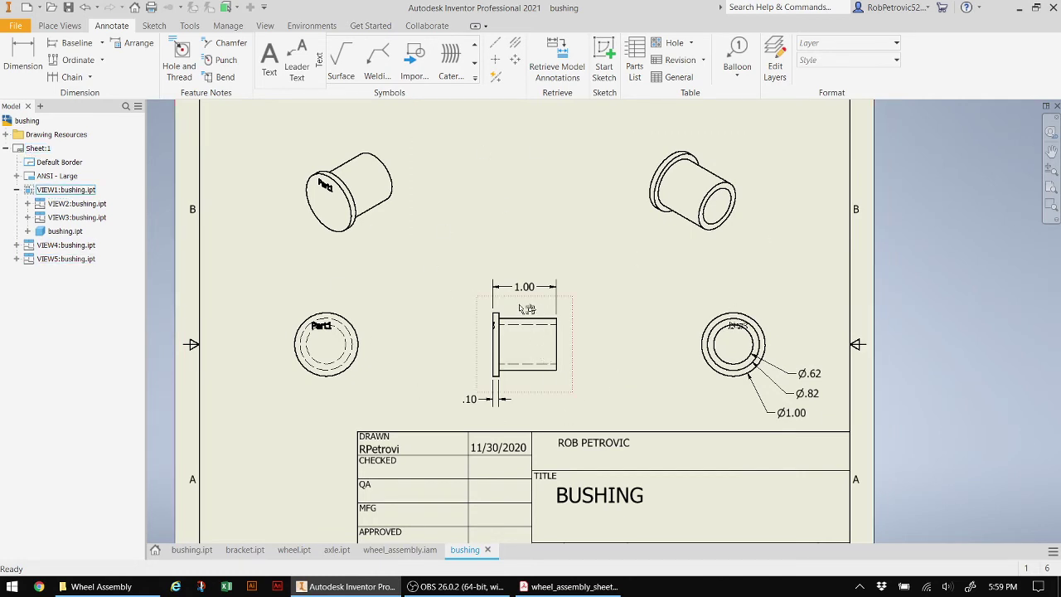
# Add a second sheet to the bushing drawing
pyautogui.click(60, 26)
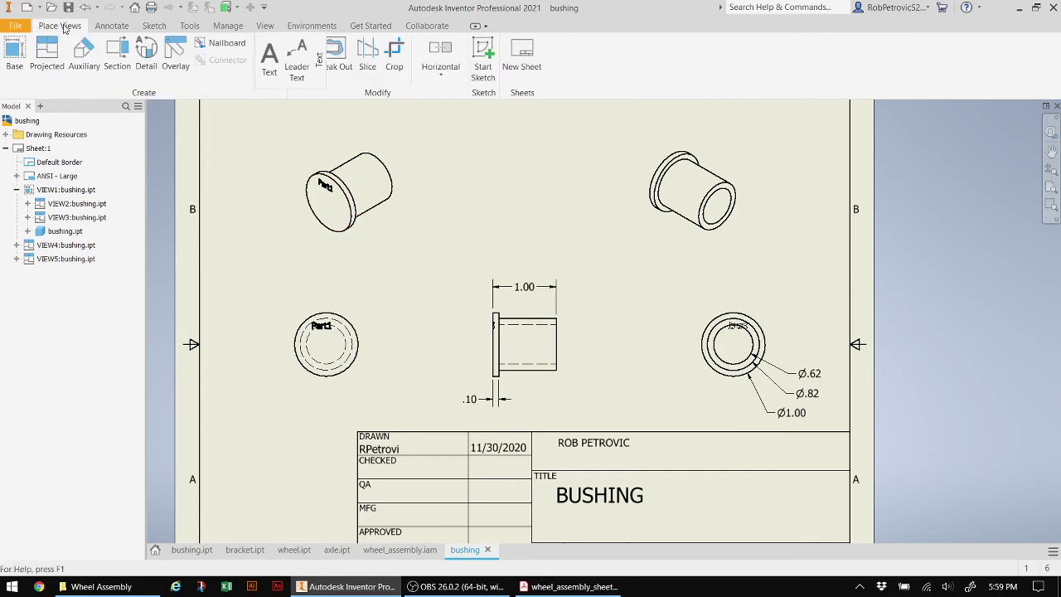
pyautogui.click(523, 60)
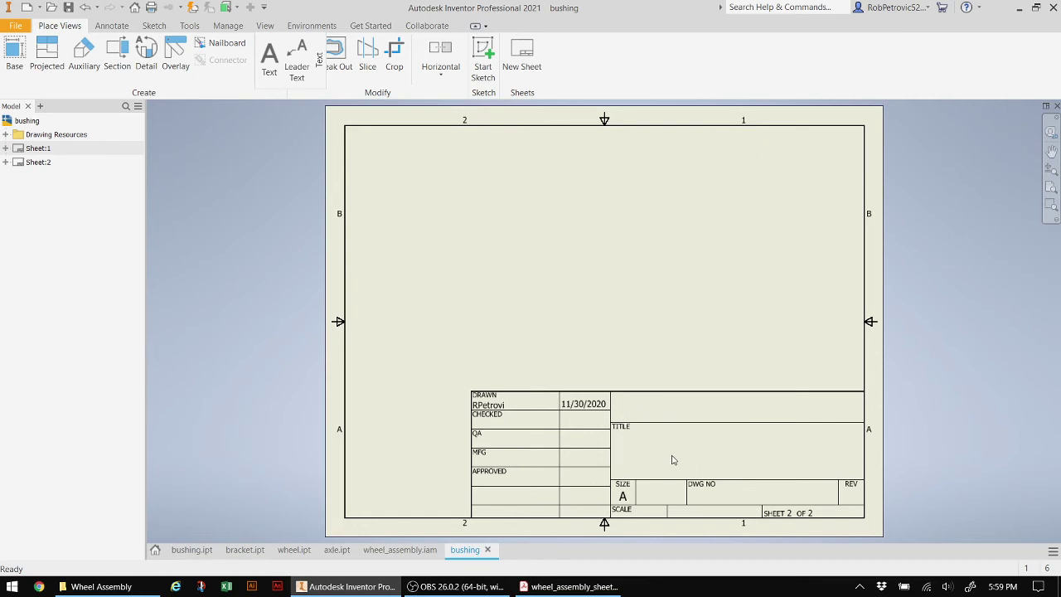
pyautogui.click(37, 164)
pyautogui.click(32, 165)
pyautogui.press('Escape')
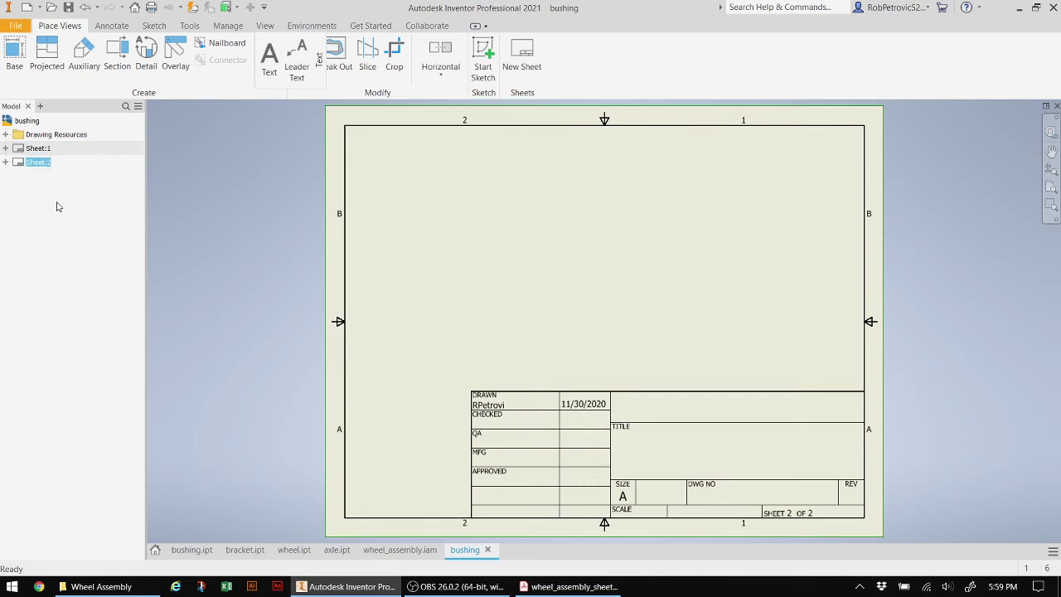
# Place a 1:1 front base view of axle.ipt on Sheet:2 with a projected isometric view and an end view
pyautogui.click(13, 56)
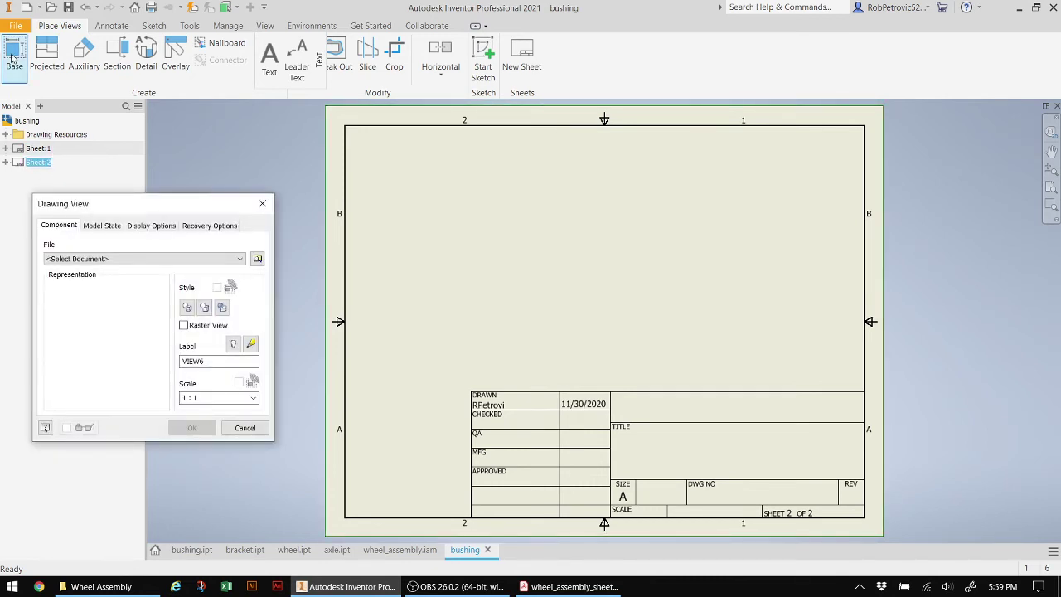
pyautogui.click(258, 259)
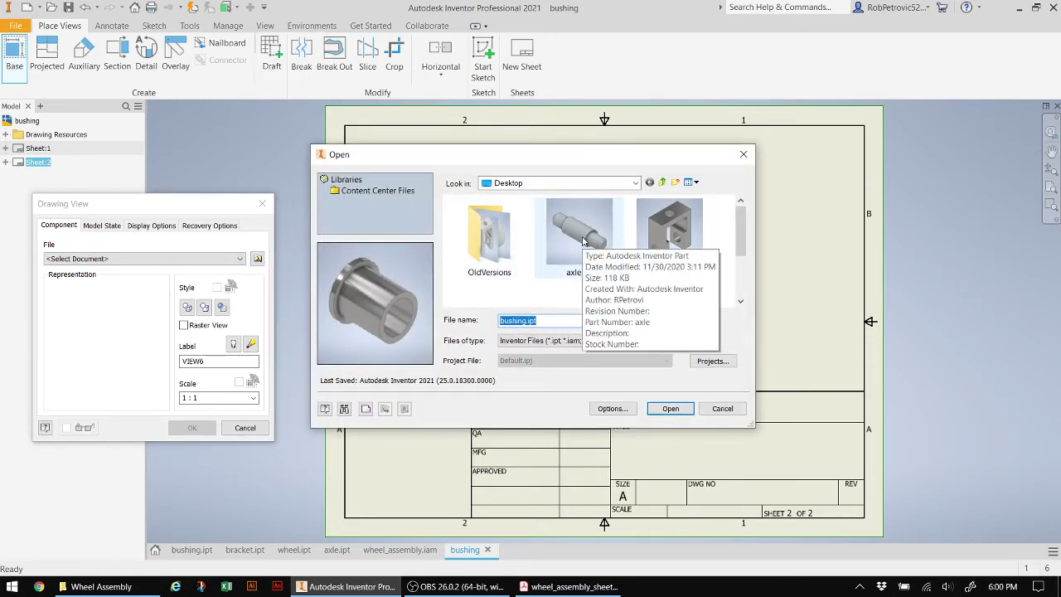
pyautogui.doubleClick(583, 242)
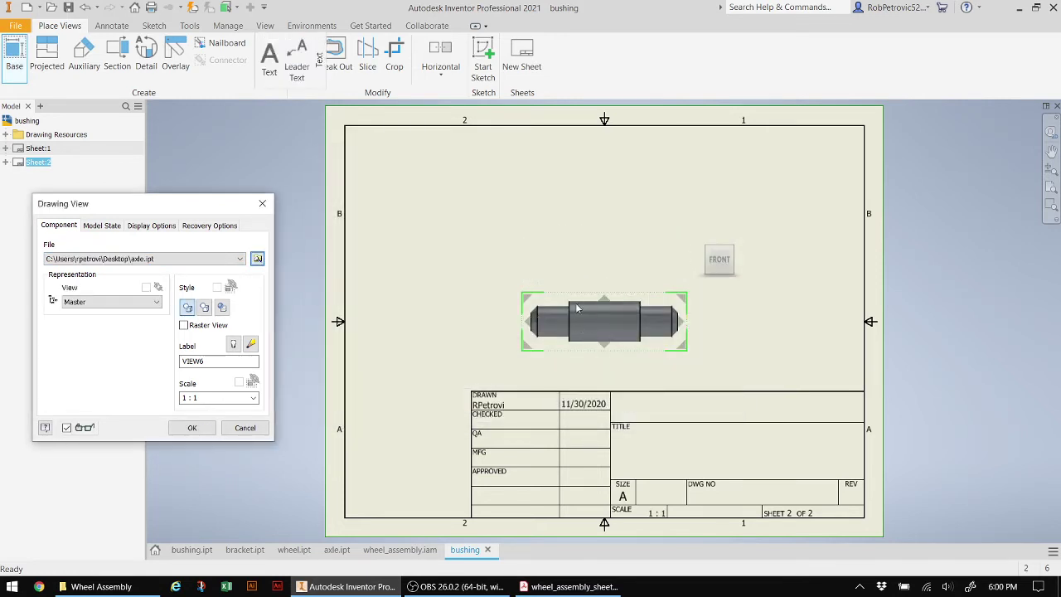
pyautogui.click(447, 208)
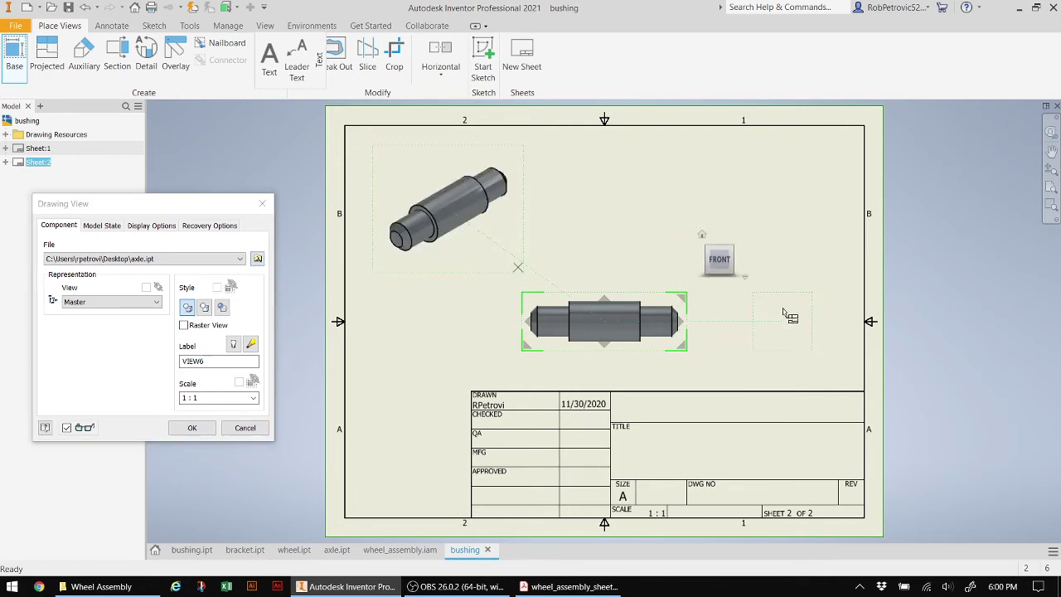
pyautogui.click(786, 311)
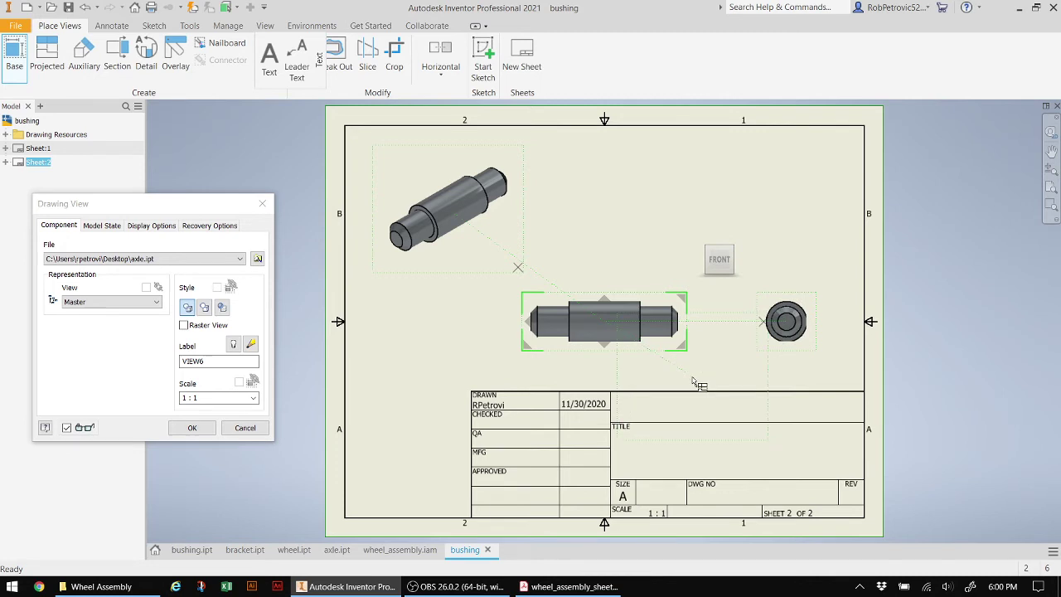
pyautogui.click(192, 398)
pyautogui.click(200, 430)
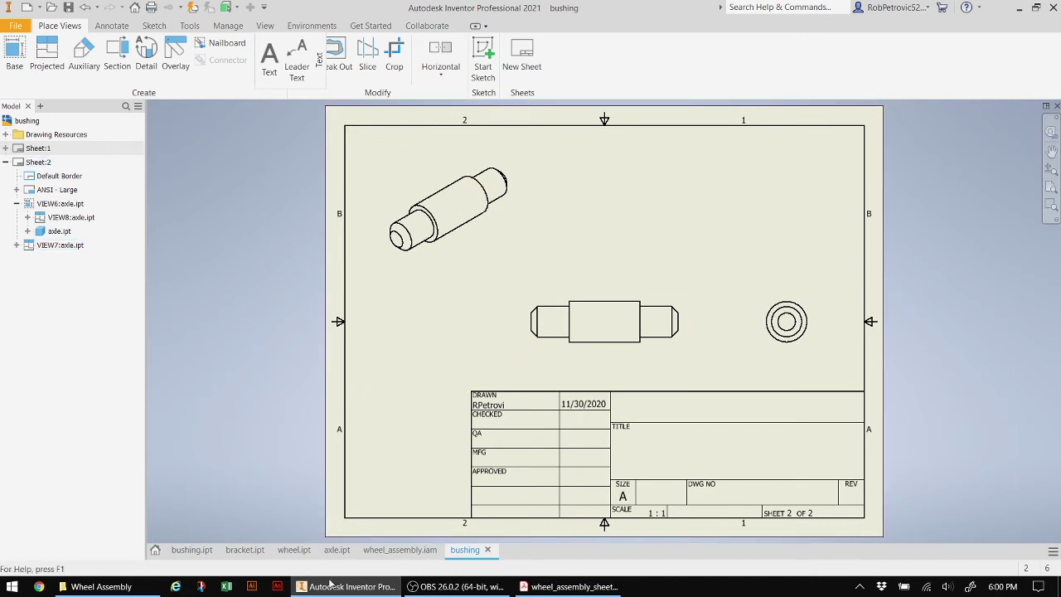
# Check the reference axle sheet and add the leader note CHAMFER 0.125" x 45 DEGREES at the chamfered end of the axle's front view
pyautogui.click(572, 586)
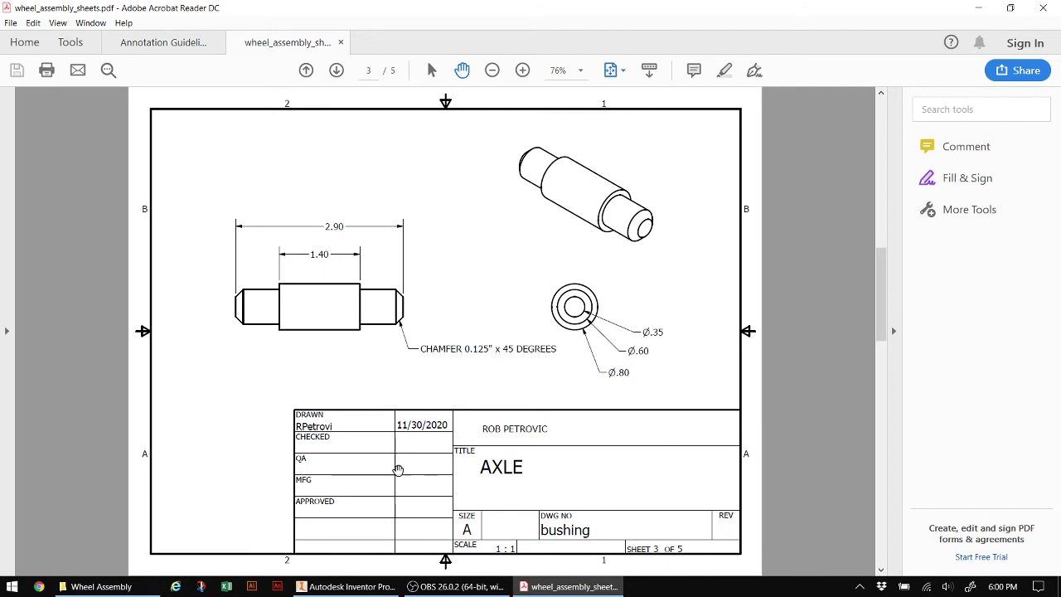
pyautogui.click(375, 587)
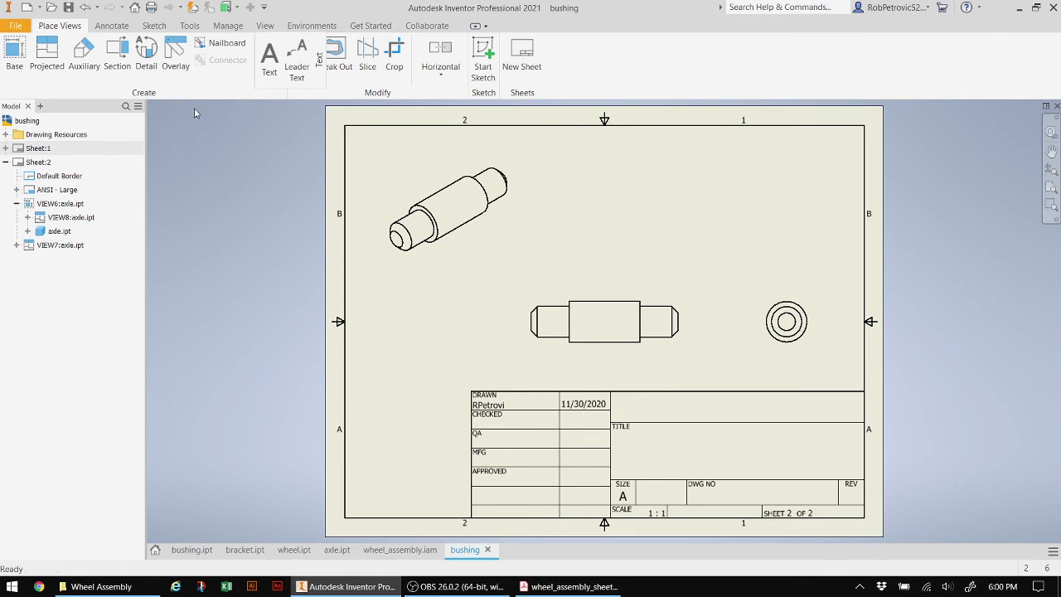
pyautogui.click(120, 27)
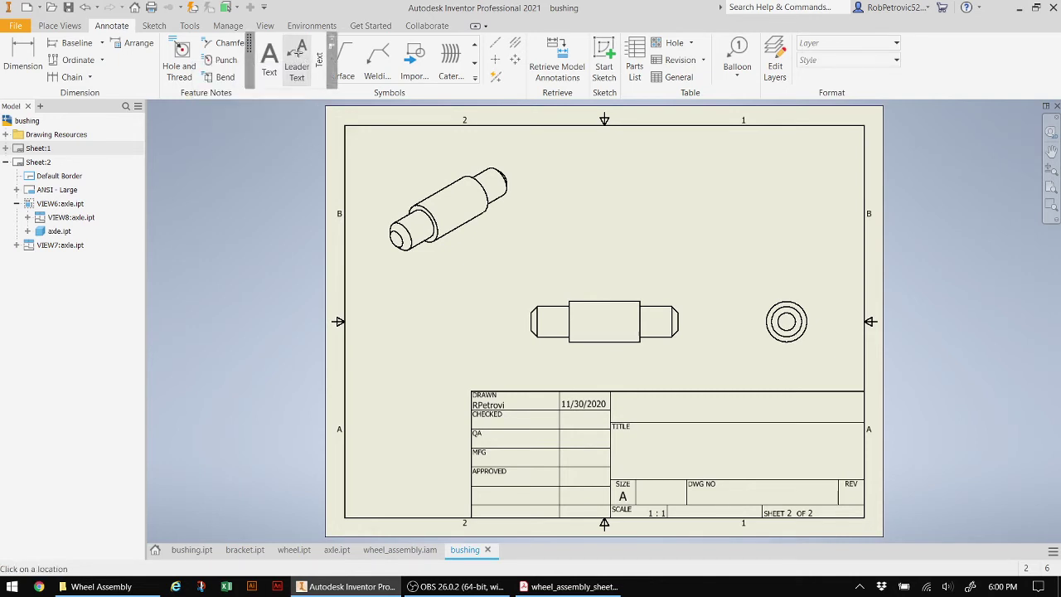
pyautogui.click(298, 58)
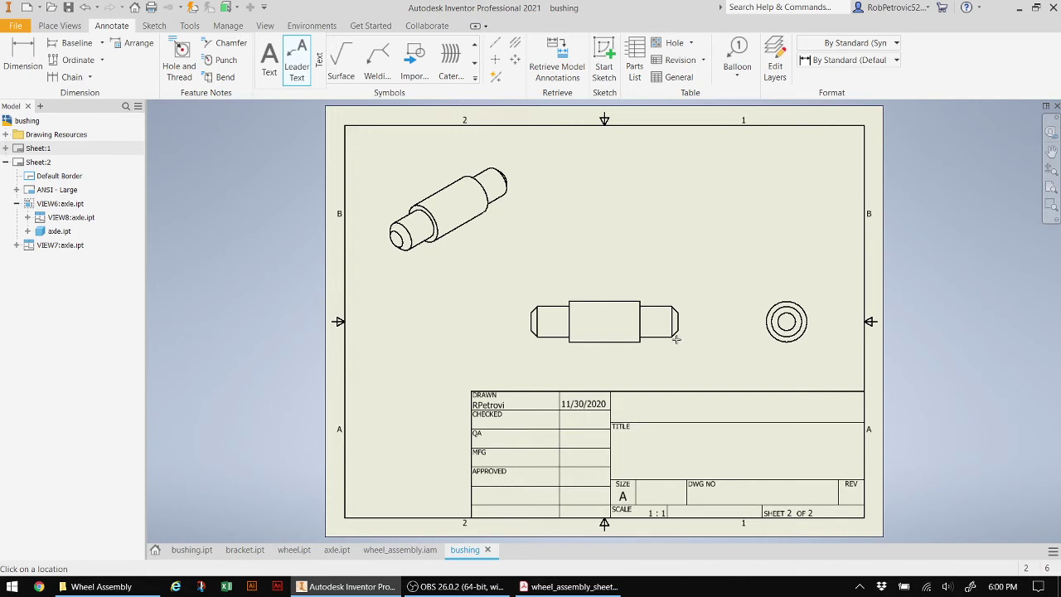
pyautogui.click(692, 365)
pyautogui.rightClick(753, 366)
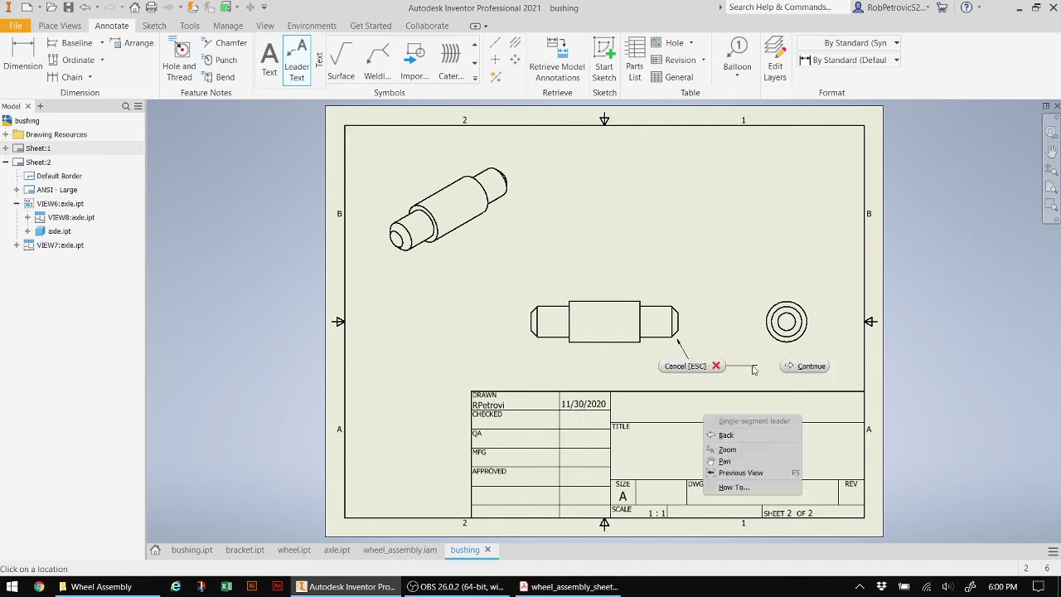
pyautogui.click(796, 367)
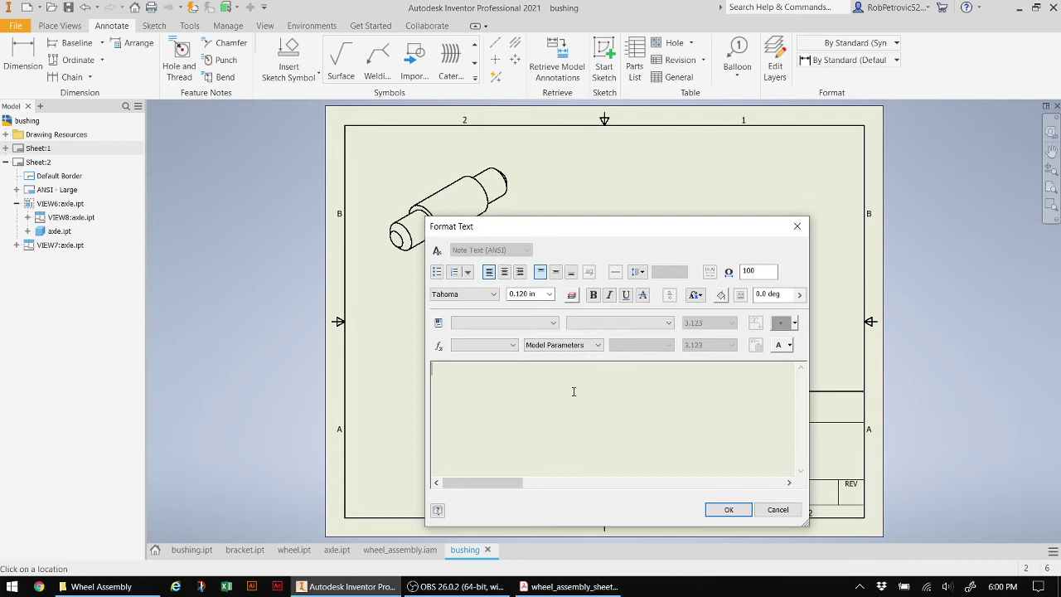
pyautogui.write('HAMFER 0.125" x 45')
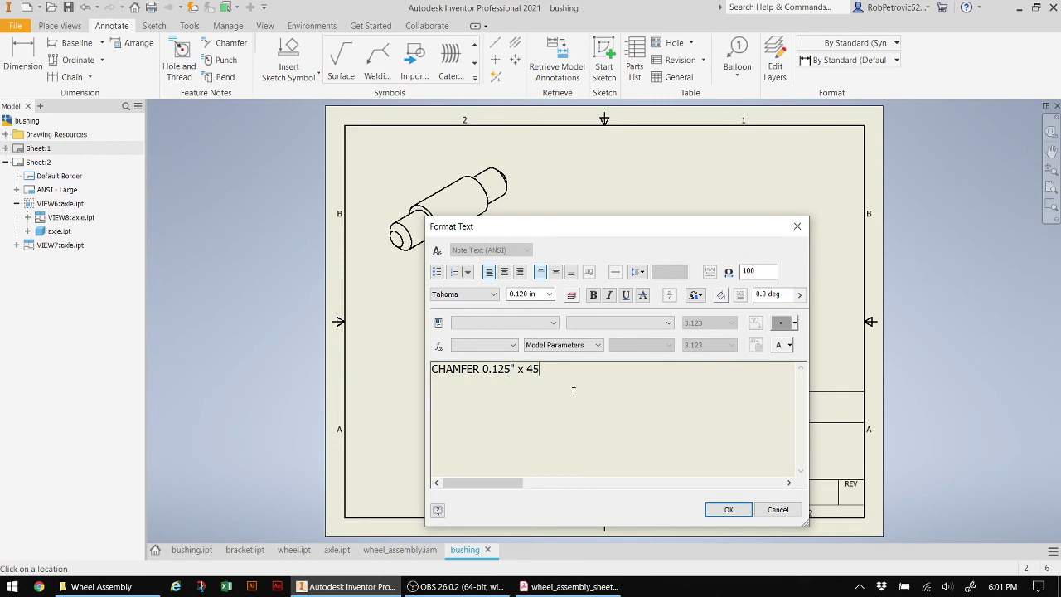
pyautogui.write('GREES')
pyautogui.click(722, 509)
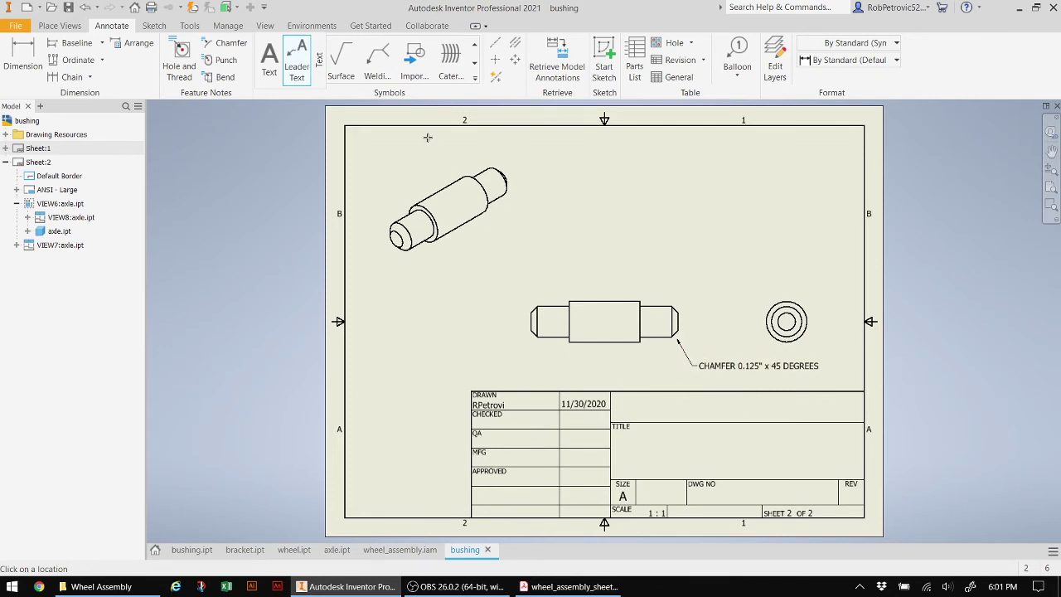
pyautogui.click(301, 64)
pyautogui.press('Escape')
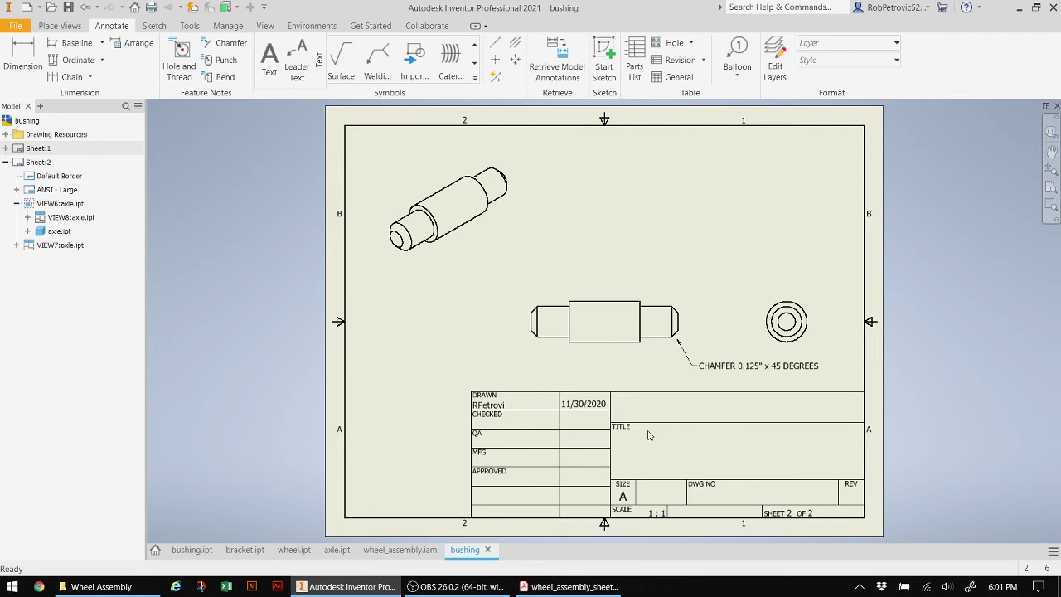
# Lengthen the chamfer note's leader shoulder, shift the note away from the view and attach its arrow to the axle's chamfered edge
pyautogui.click(743, 369)
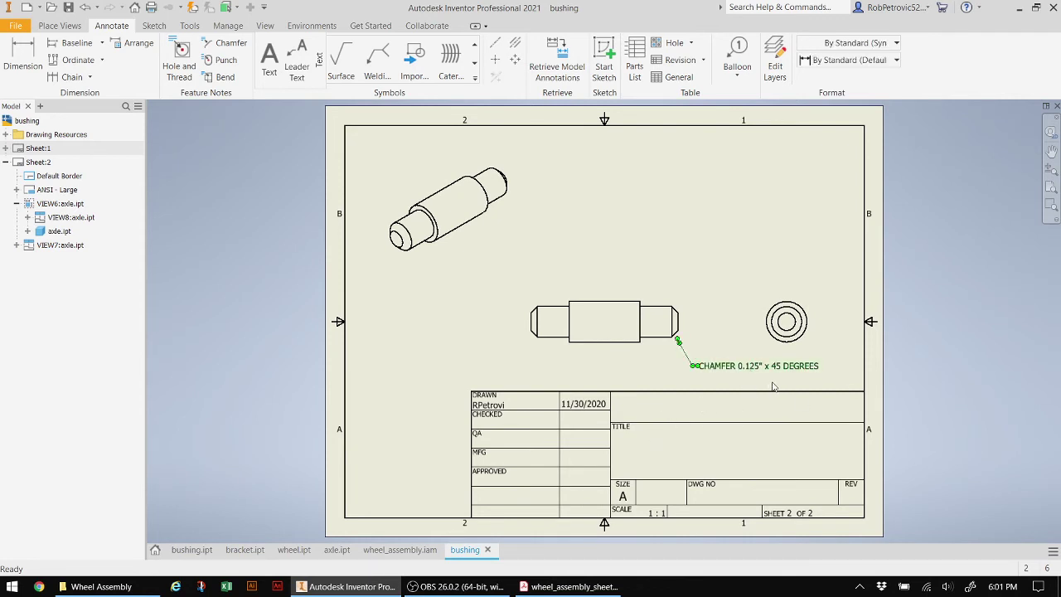
pyautogui.moveTo(703, 370); pyautogui.dragTo(719, 380)
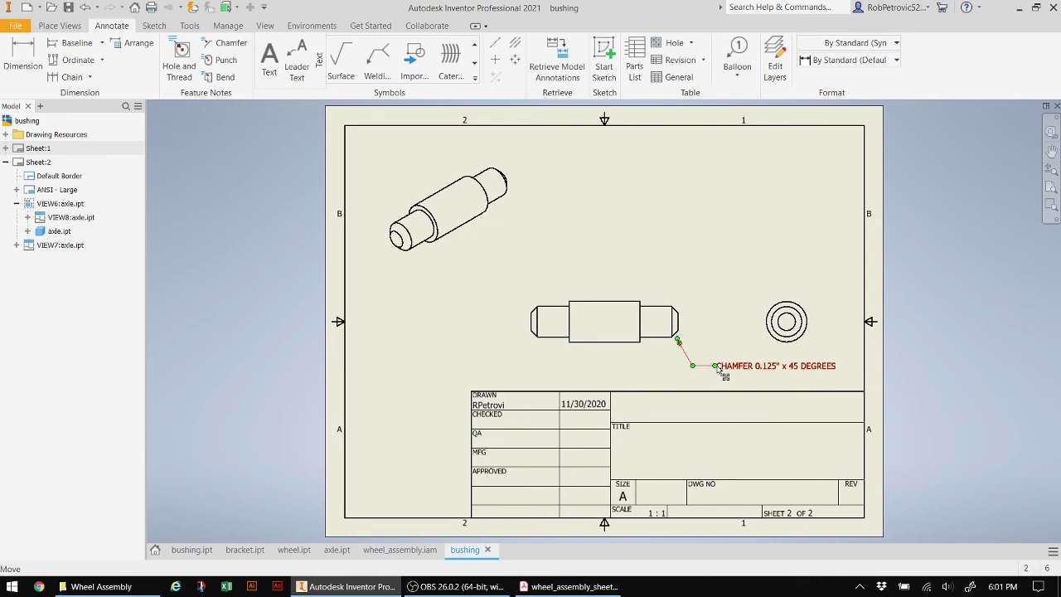
pyautogui.moveTo(720, 372); pyautogui.dragTo(726, 378)
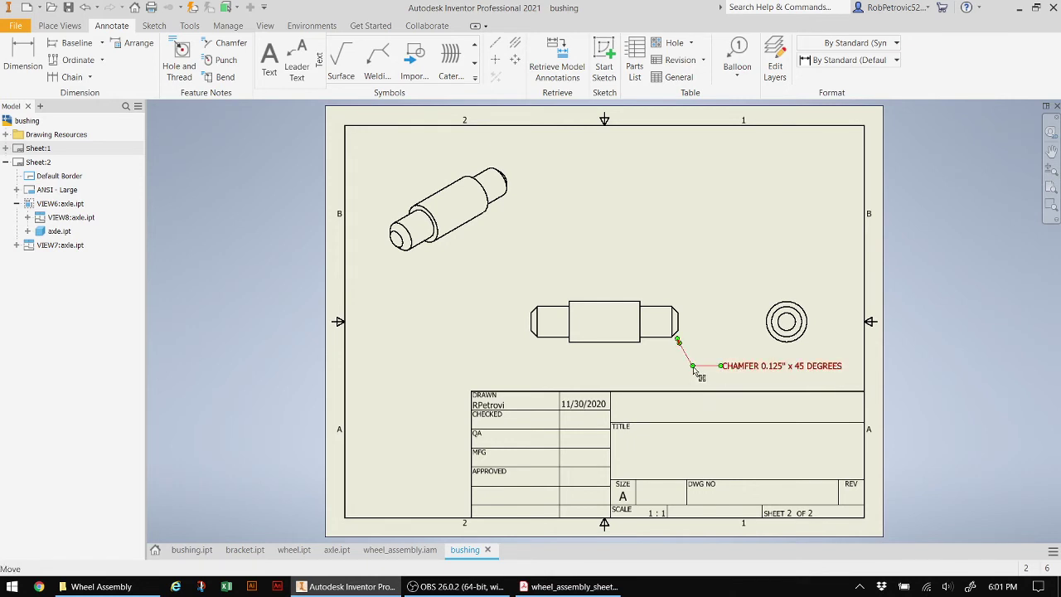
pyautogui.moveTo(694, 372); pyautogui.dragTo(679, 333)
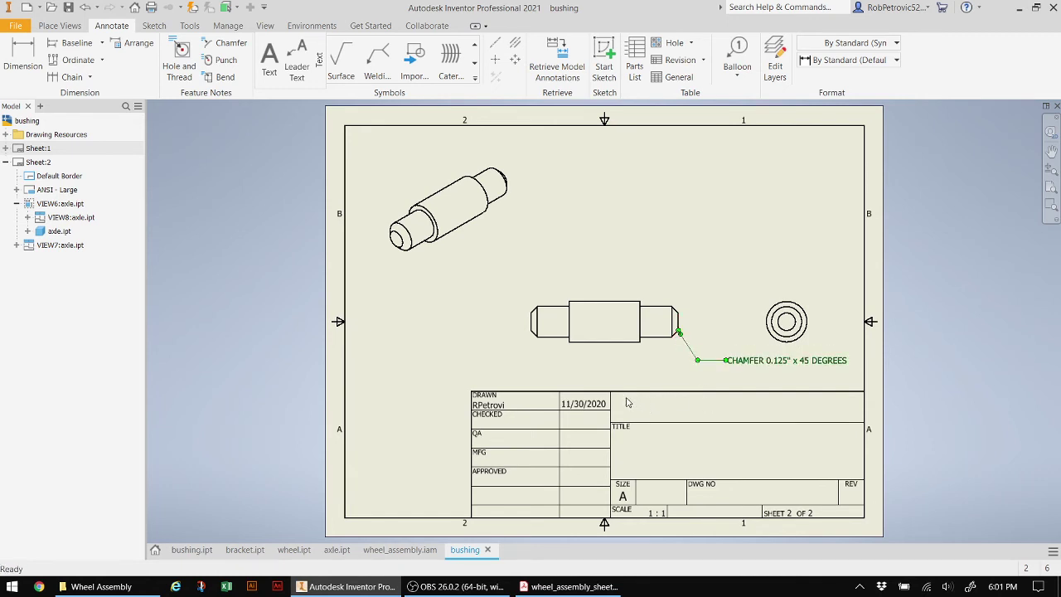
pyautogui.press('Escape')
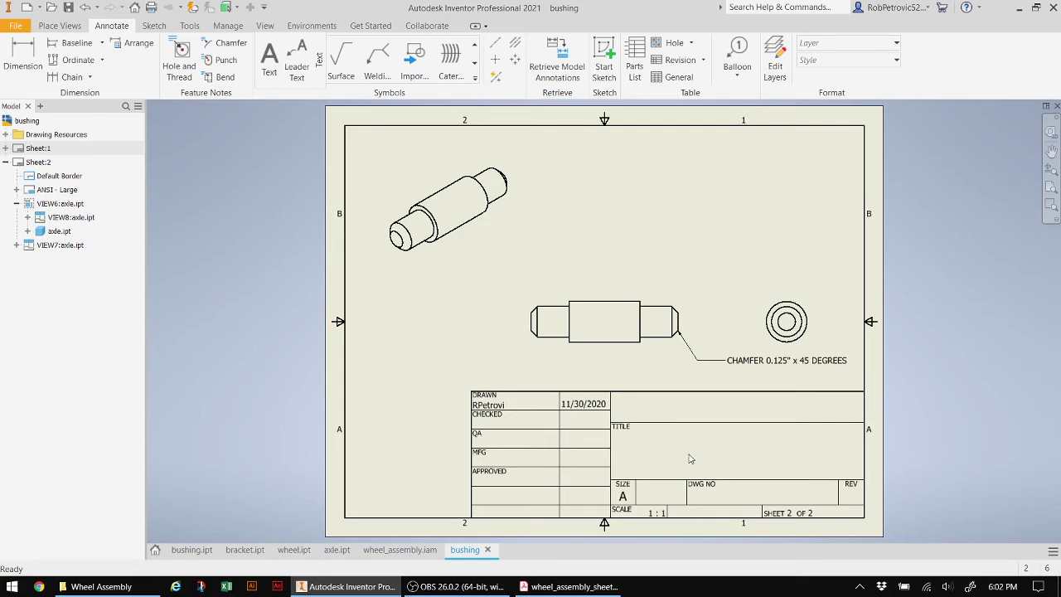
# Switch to Acrobat Reader and compare the guidelines on leaders, on-view dimensions and extension lines with the axle, wheel, bracket and bushing sheets
pyautogui.click(571, 587)
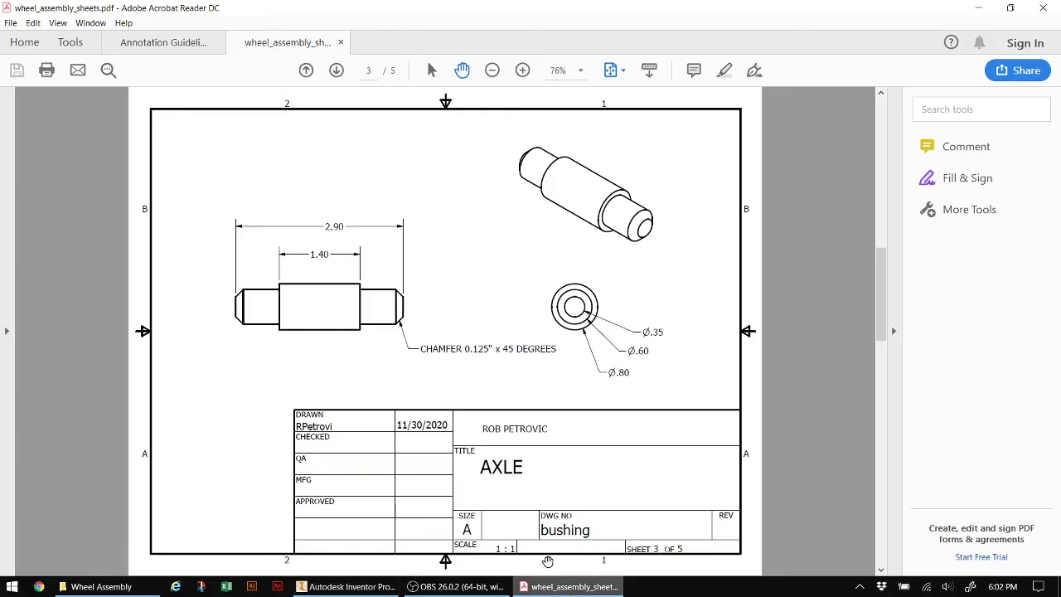
pyautogui.click(145, 45)
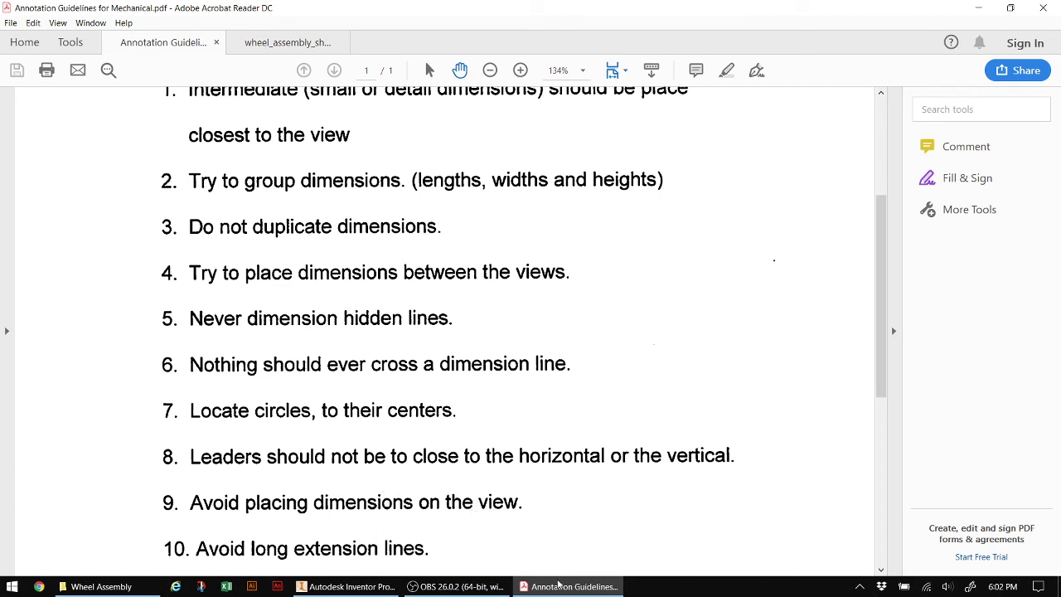
pyautogui.click(282, 43)
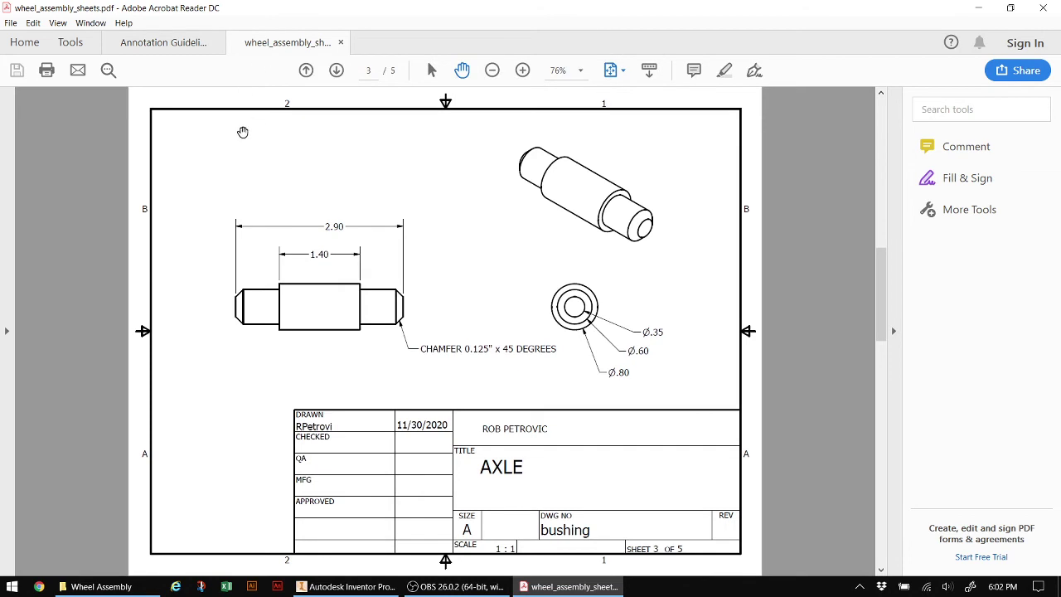
pyautogui.scroll(-3, 362, 249)
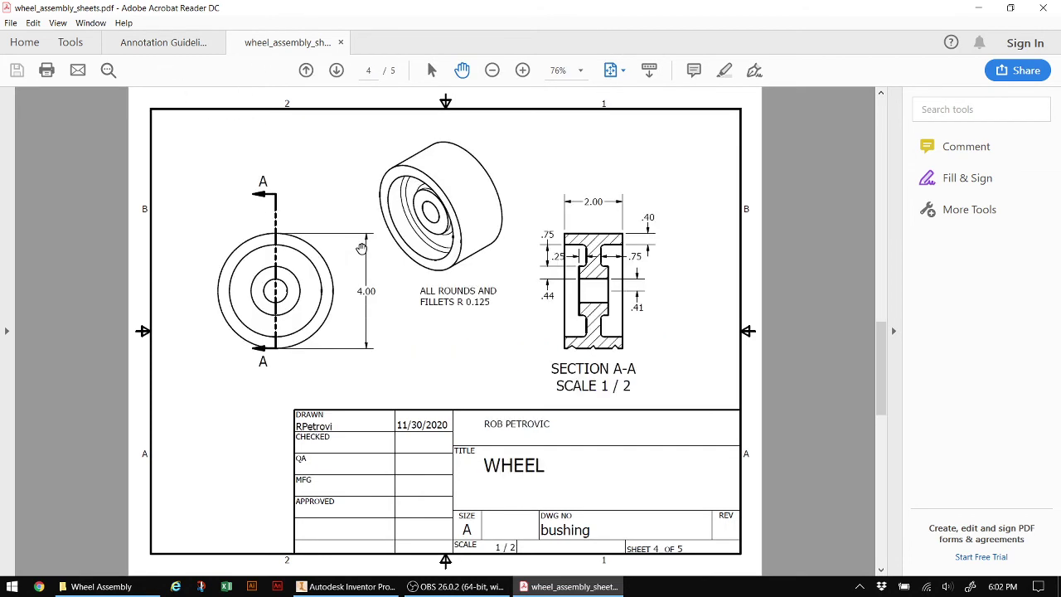
pyautogui.scroll(6, 365, 249)
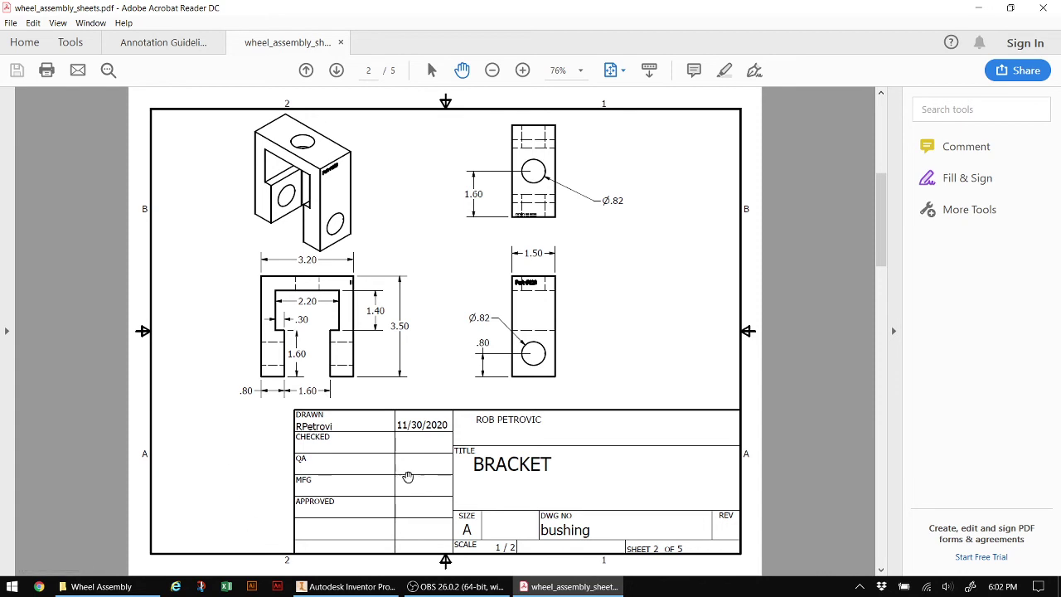
pyautogui.scroll(1, 481, 303)
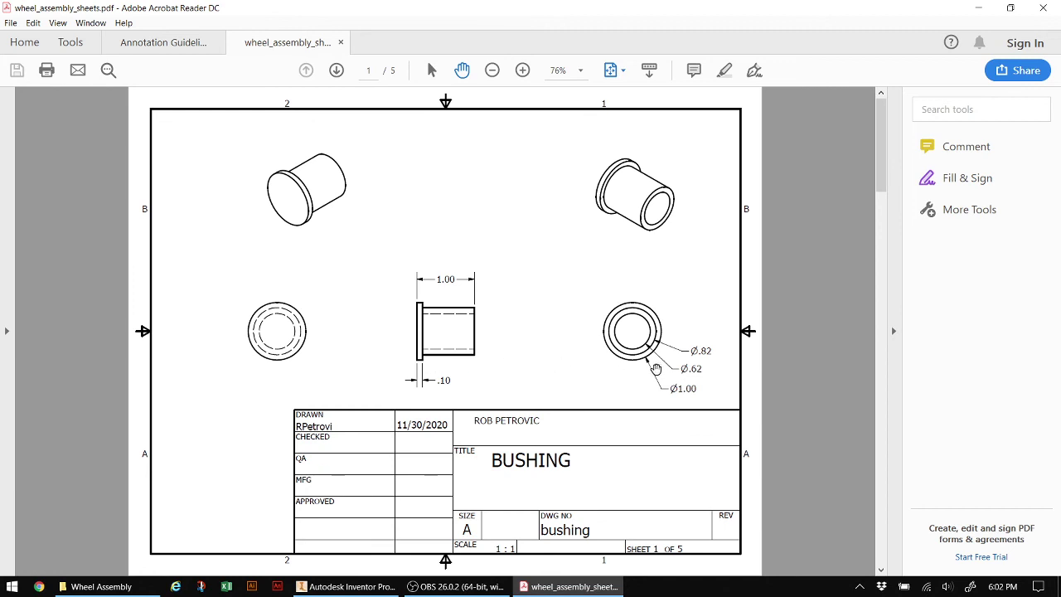
pyautogui.scroll(-1, 592, 366)
pyautogui.scroll(-1, 592, 366)
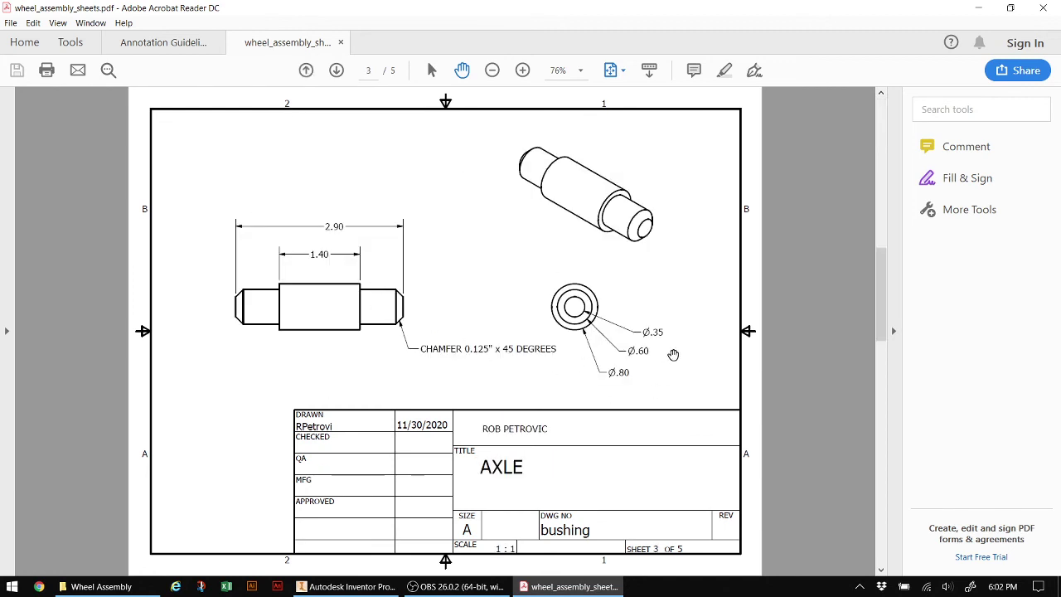
pyautogui.scroll(-1, 622, 360)
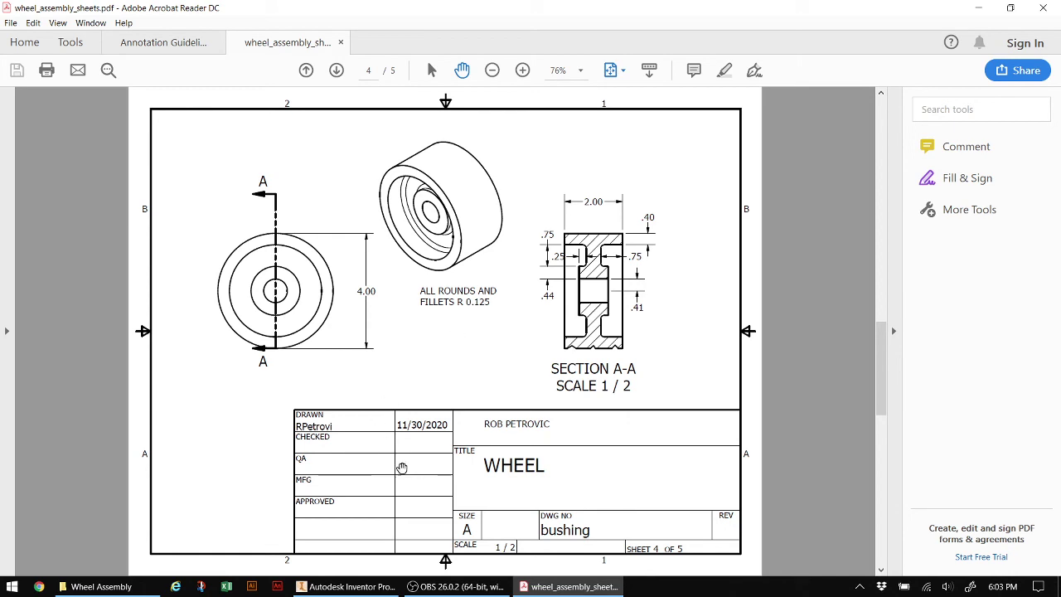
pyautogui.click(164, 42)
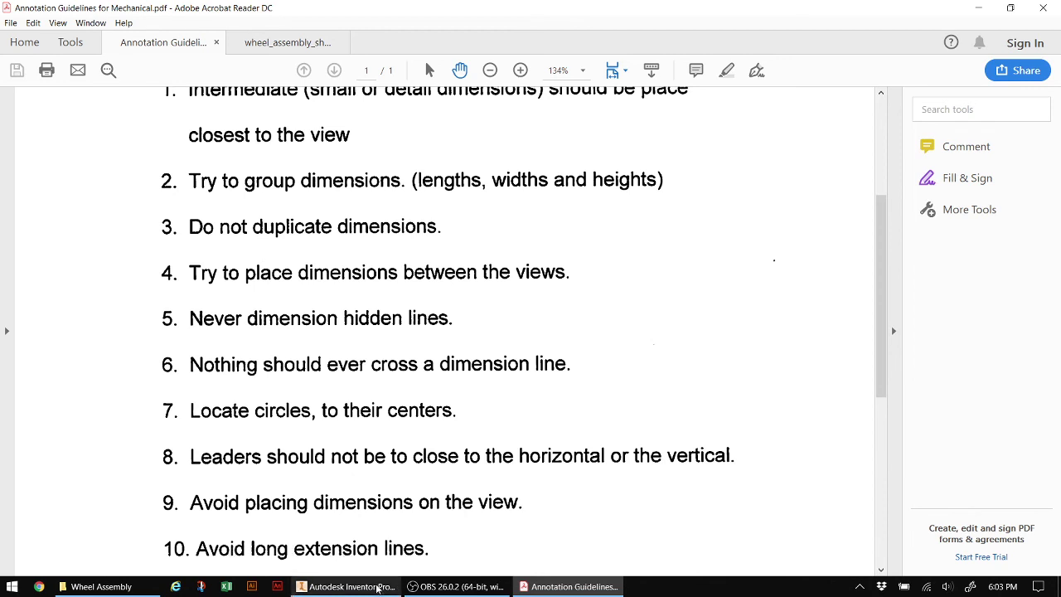
# Return to Inventor, open Sheet:1, try moving the bushing's overall length dimension far above the side view, and undo the move
pyautogui.moveTo(372, 588)
pyautogui.click(643, 543)
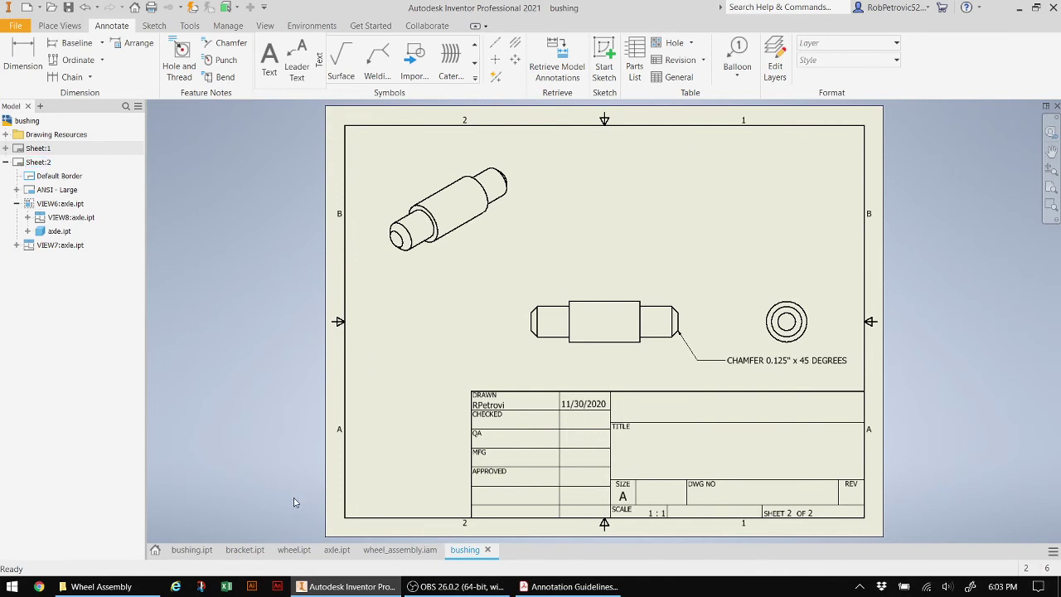
pyautogui.doubleClick(33, 149)
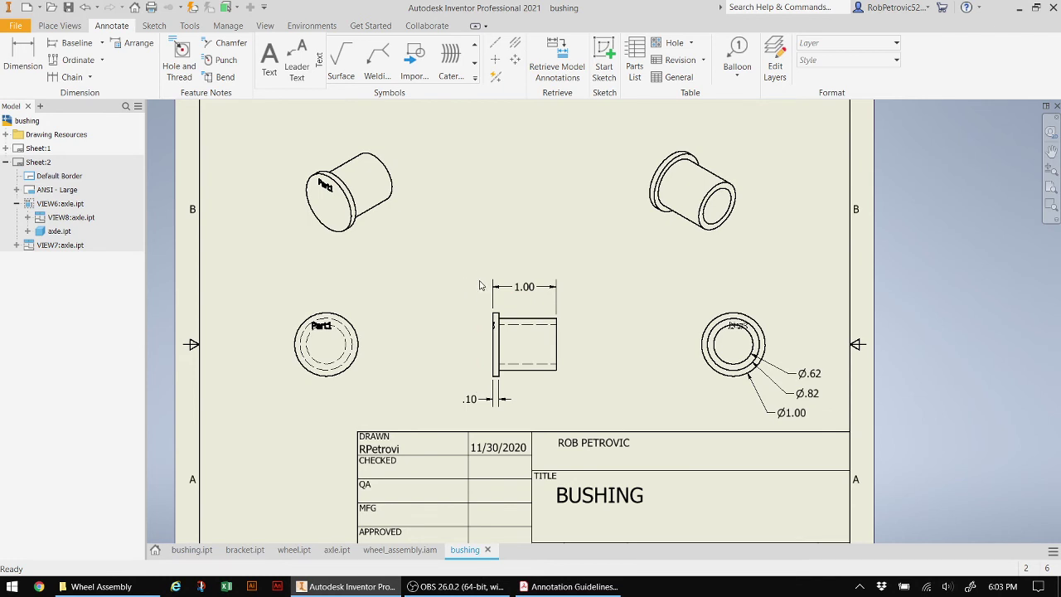
pyautogui.moveTo(524, 289); pyautogui.dragTo(524, 150)
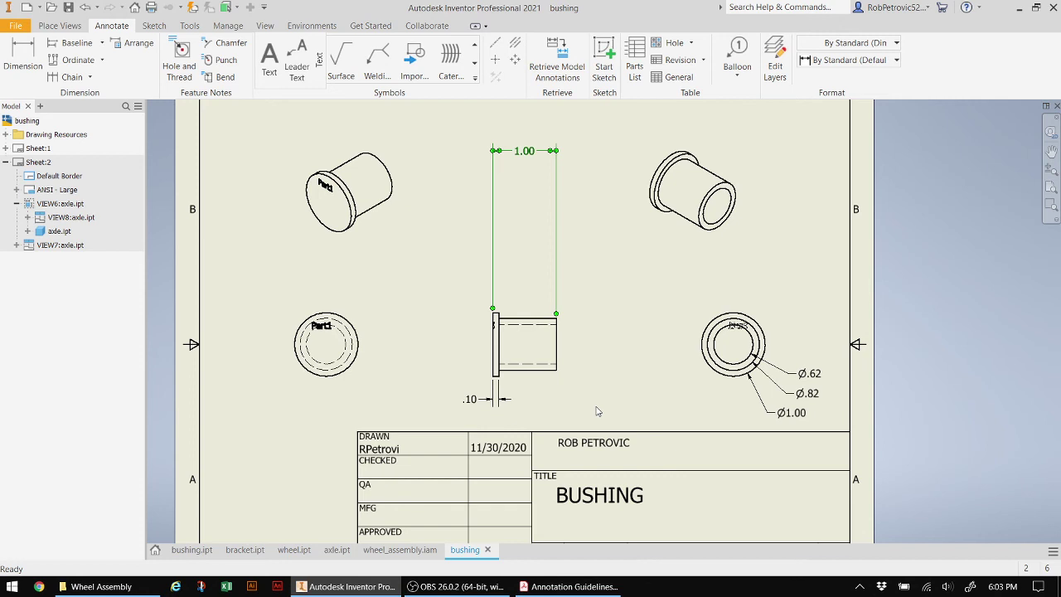
pyautogui.hotkey('ctrl', 'z')
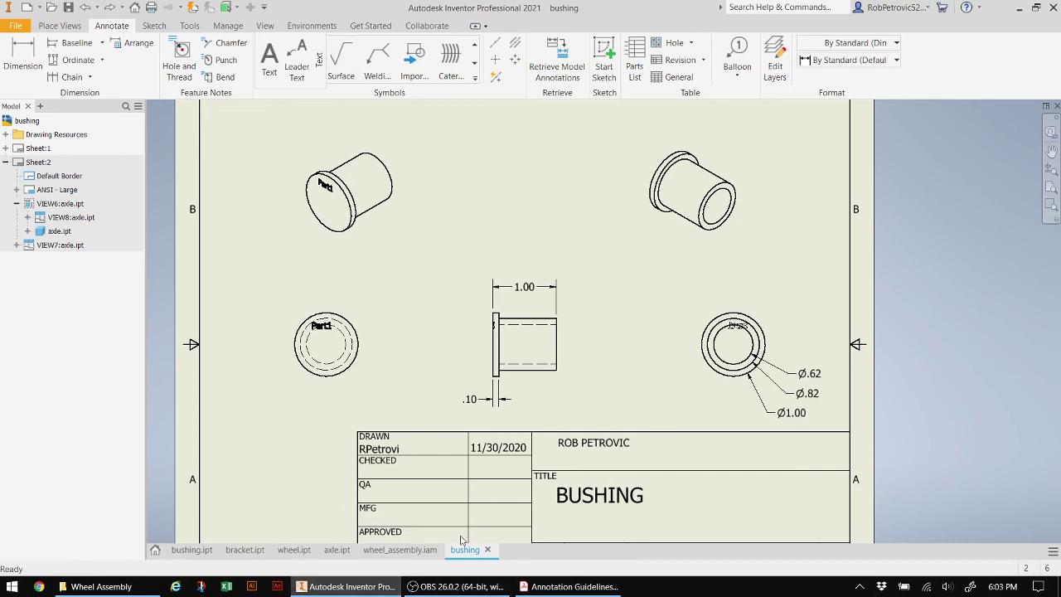
# Review the guidelines on circular end parts, holes and cylinders in Acrobat Reader against the wheel and axle sheets, and return to Inventor
pyautogui.click(568, 586)
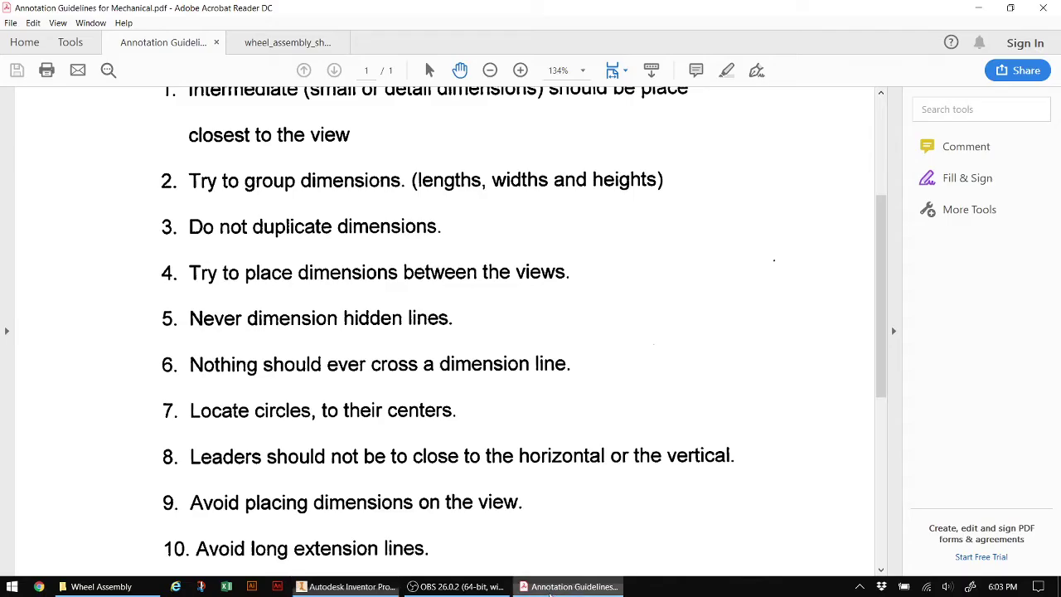
pyautogui.click(284, 45)
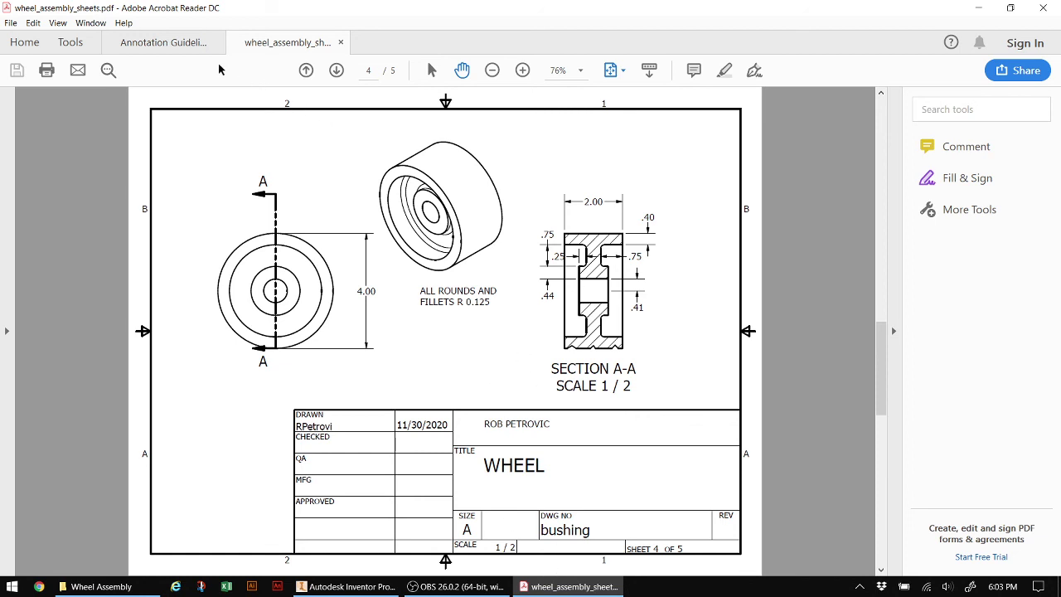
pyautogui.click(175, 50)
pyautogui.scroll(-1, 373, 381)
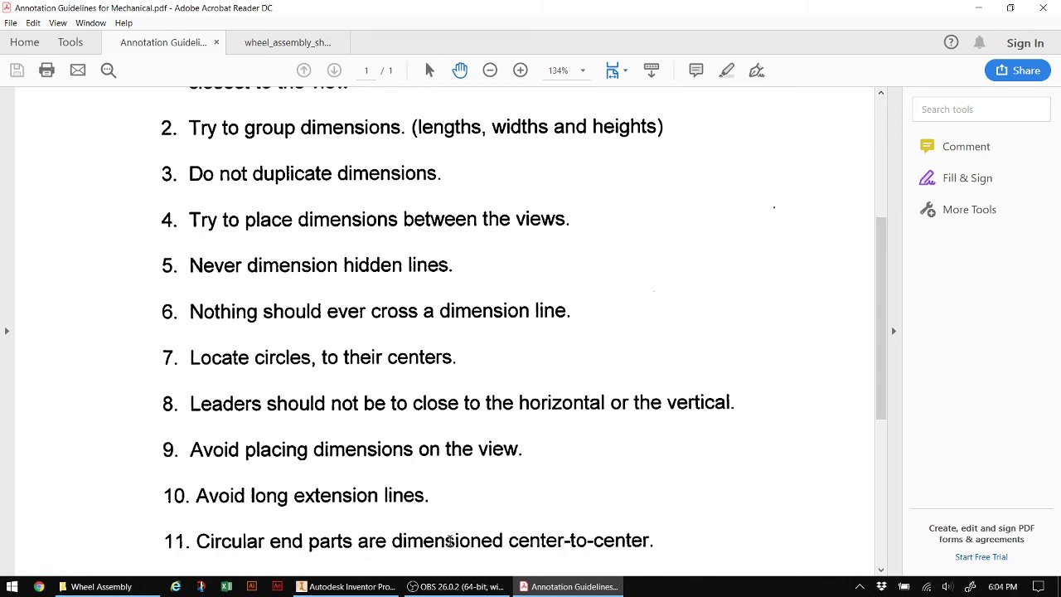
pyautogui.scroll(-1, 447, 535)
pyautogui.scroll(-1, 448, 518)
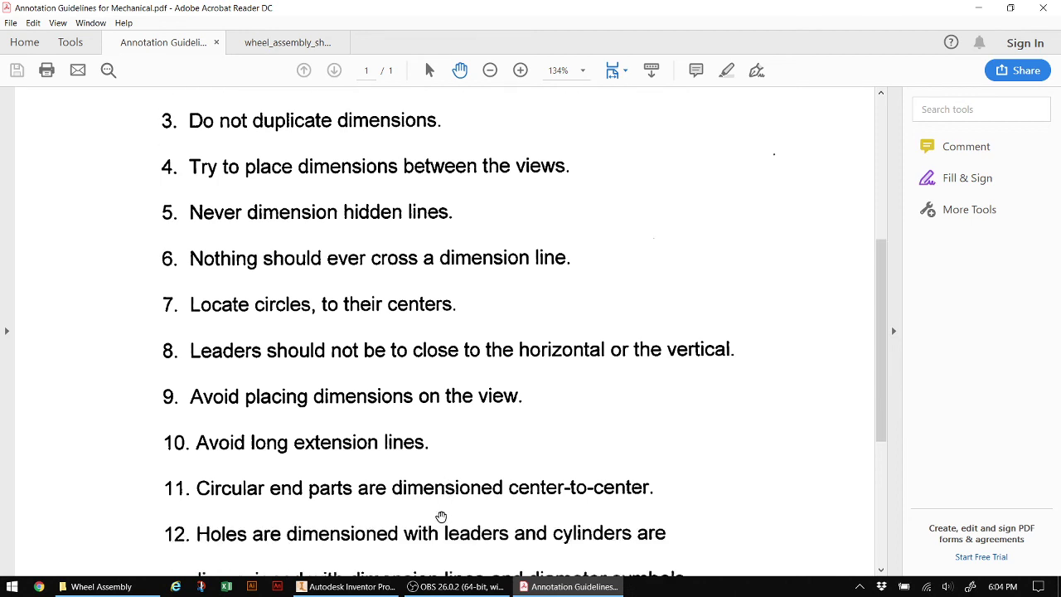
pyautogui.scroll(-1, 437, 487)
pyautogui.scroll(-1, 414, 502)
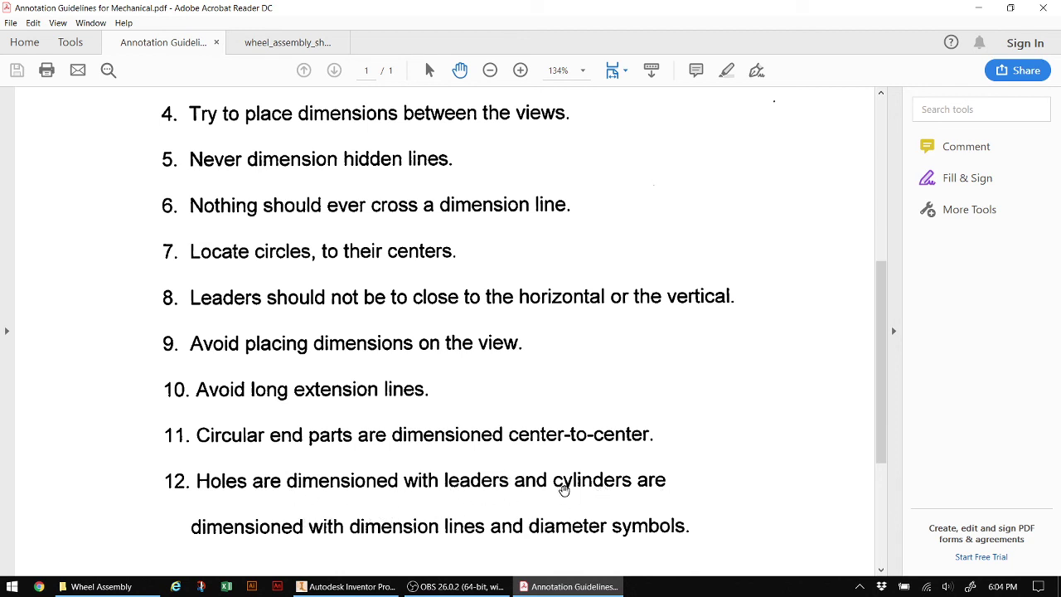
pyautogui.click(279, 44)
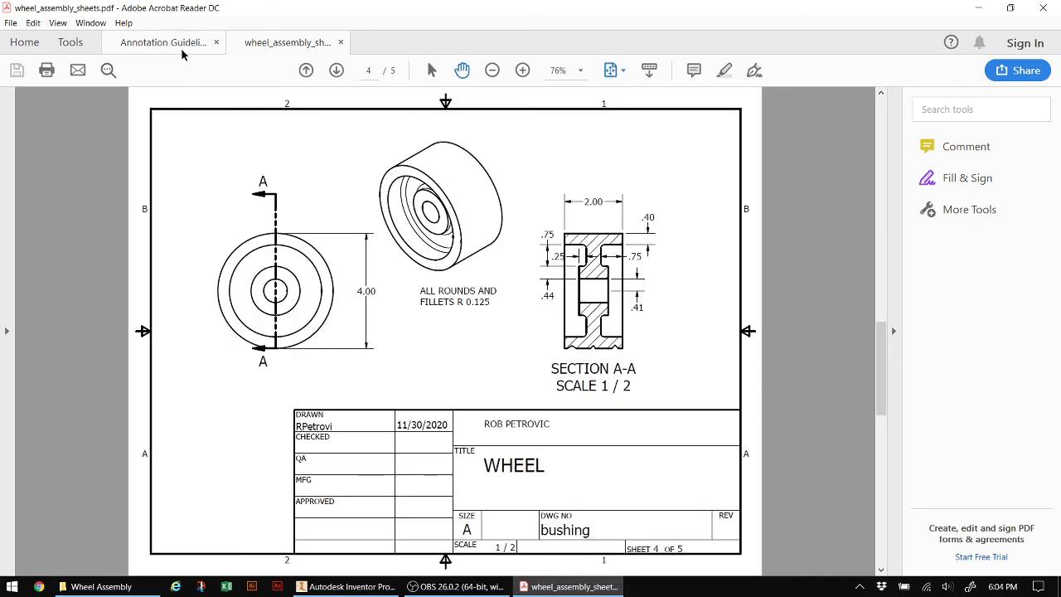
pyautogui.scroll(2, 466, 253)
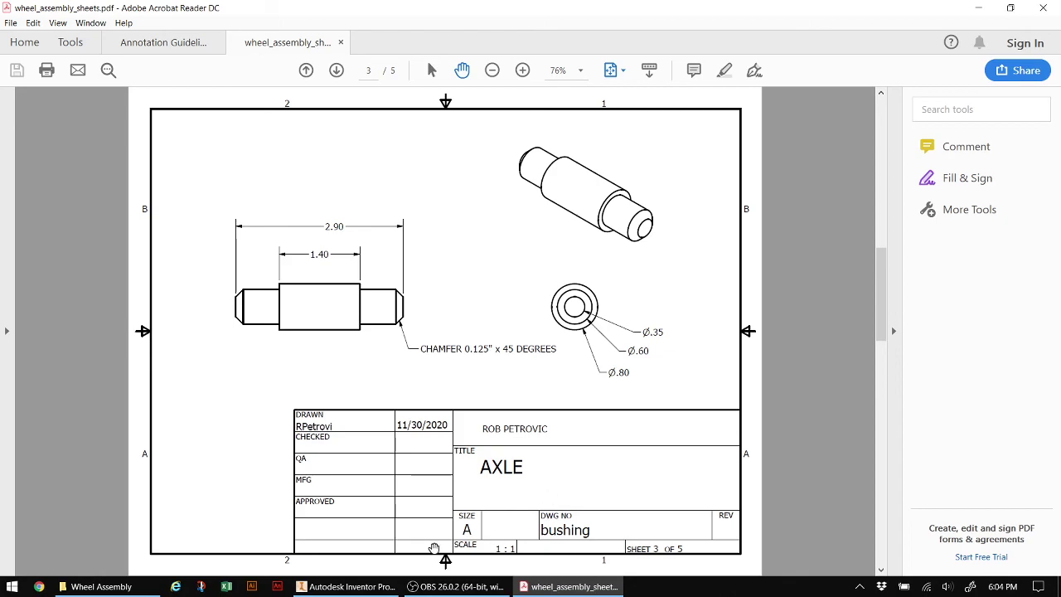
pyautogui.click(365, 591)
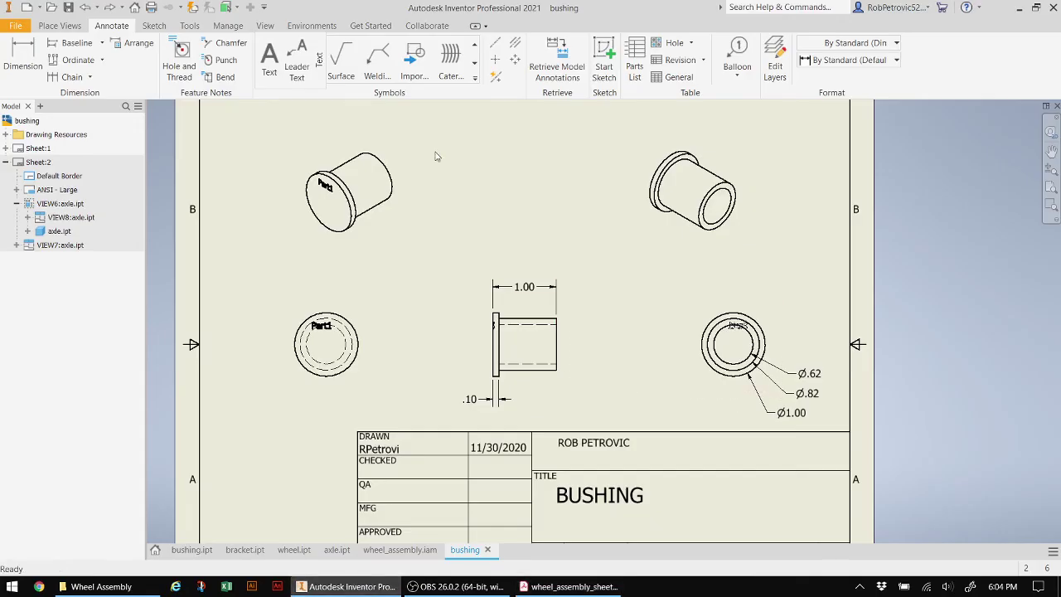
pyautogui.click(28, 58)
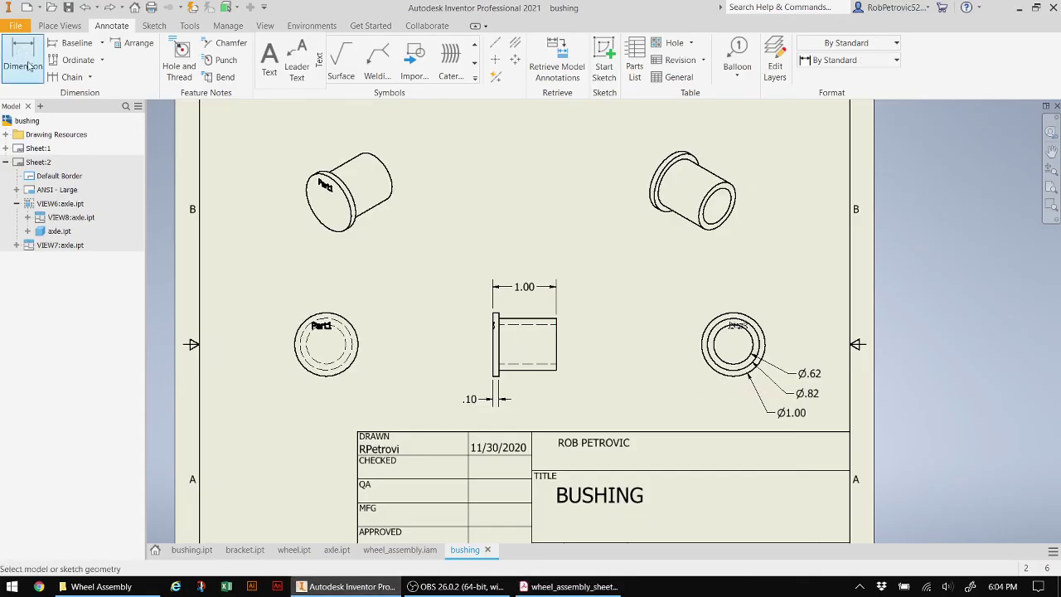
pyautogui.click(351, 371)
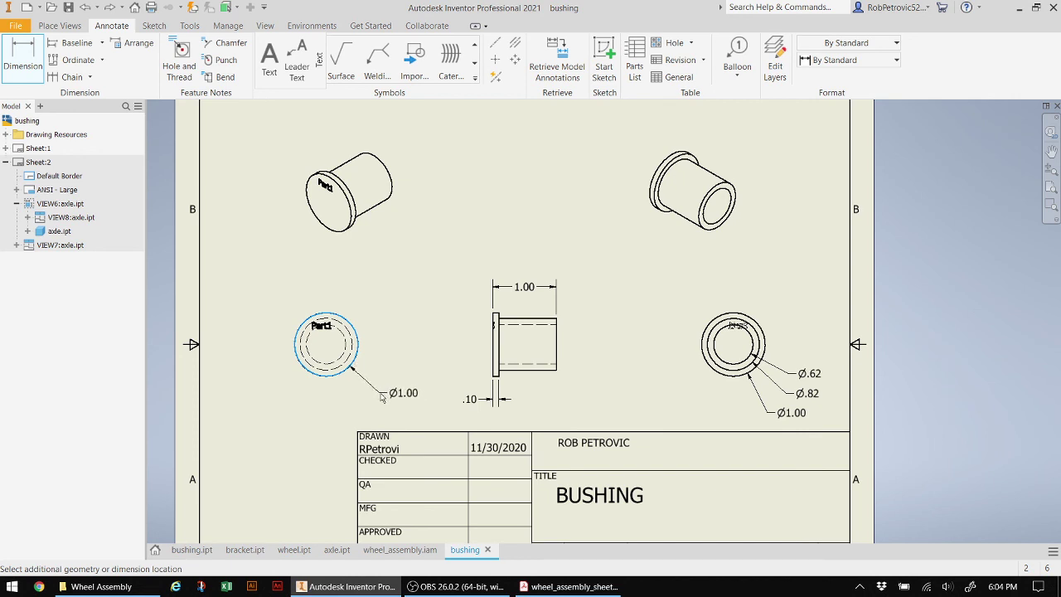
pyautogui.press('Escape')
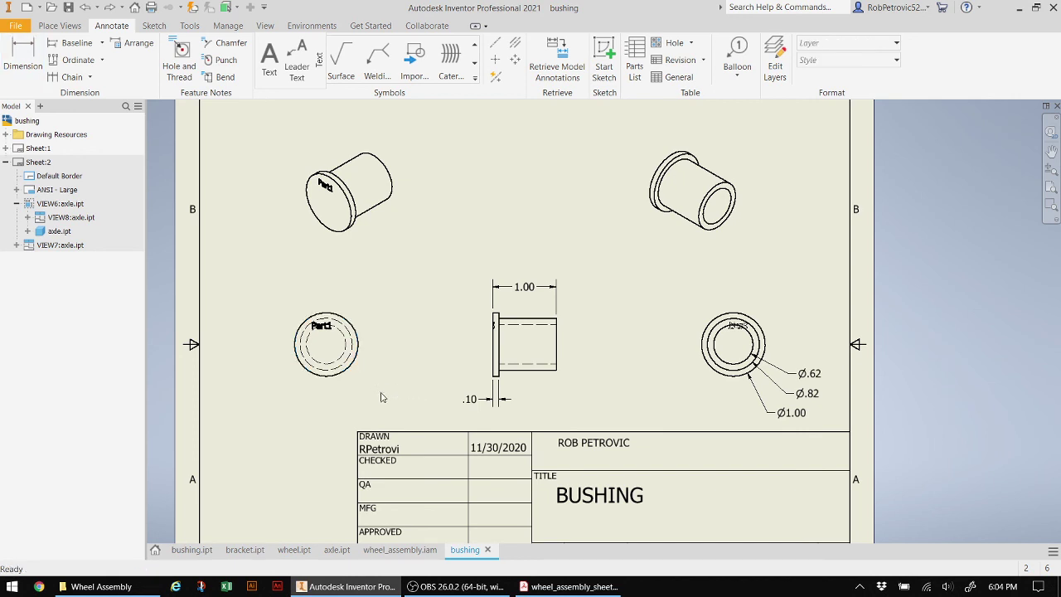
# Add a third blank A-size sheet to the drawing after the bushing and axle sheets
pyautogui.click(37, 162)
pyautogui.click(45, 150)
pyautogui.click(59, 26)
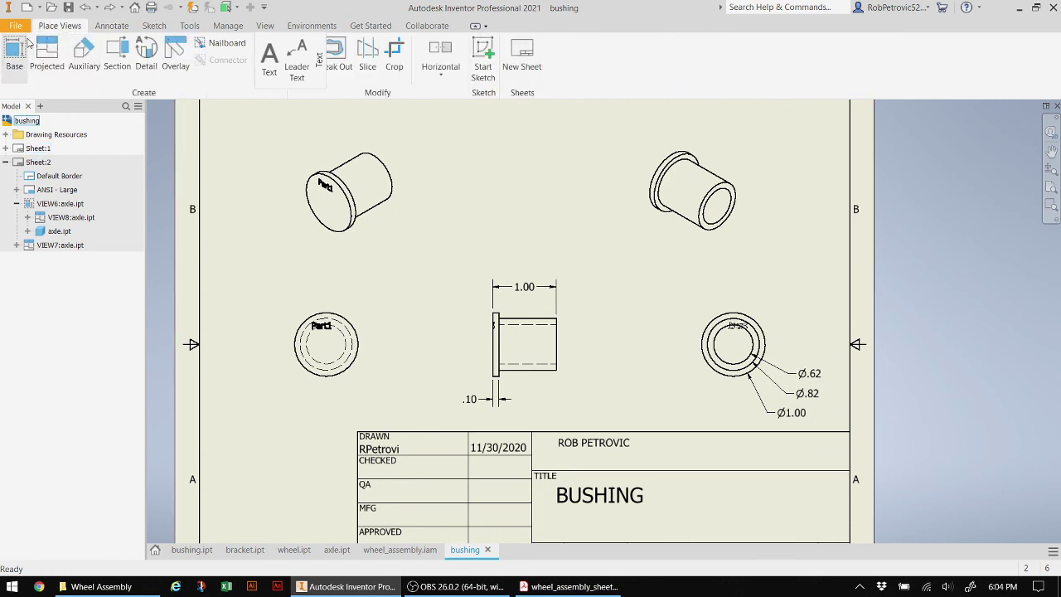
pyautogui.click(522, 54)
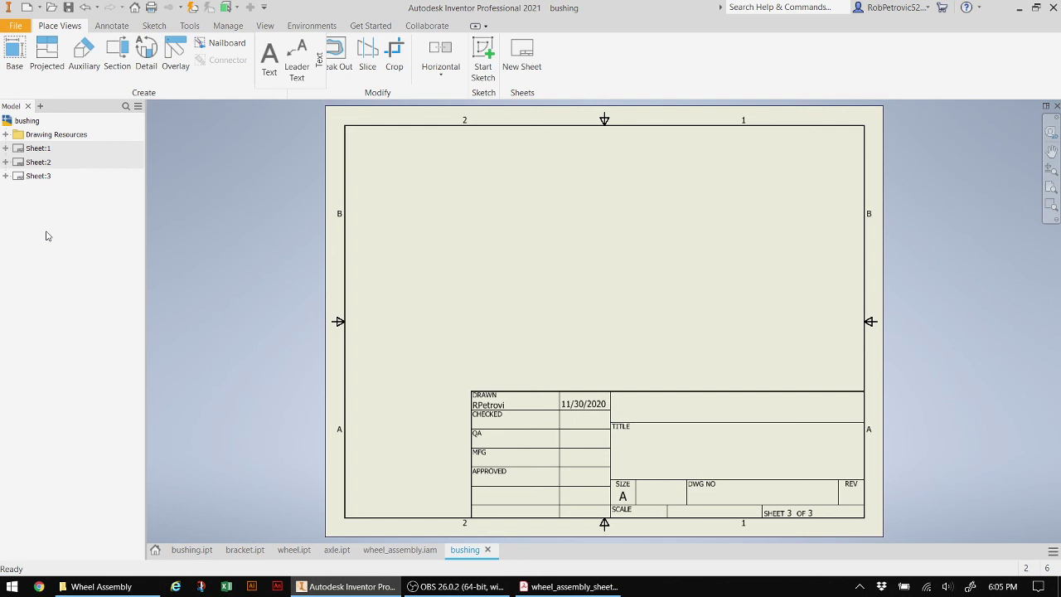
# Switch to Acrobat Reader, review the bushing, bracket, axle and wheel reference sheets in wheel_assembly_sheets.pdf, and return to Inventor
pyautogui.click(572, 586)
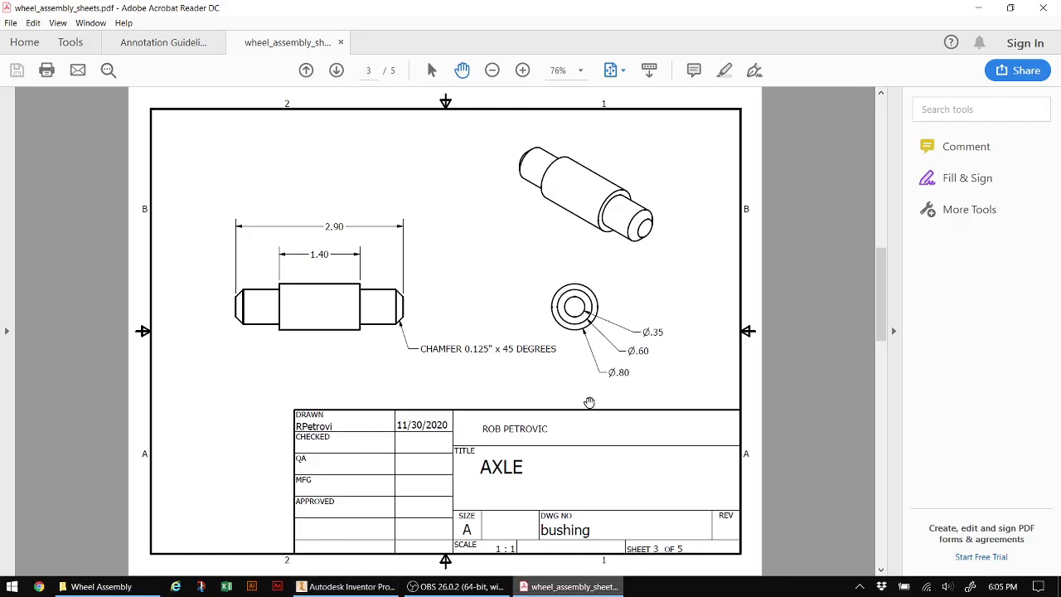
pyautogui.scroll(2, 522, 342)
pyautogui.scroll(2, 522, 341)
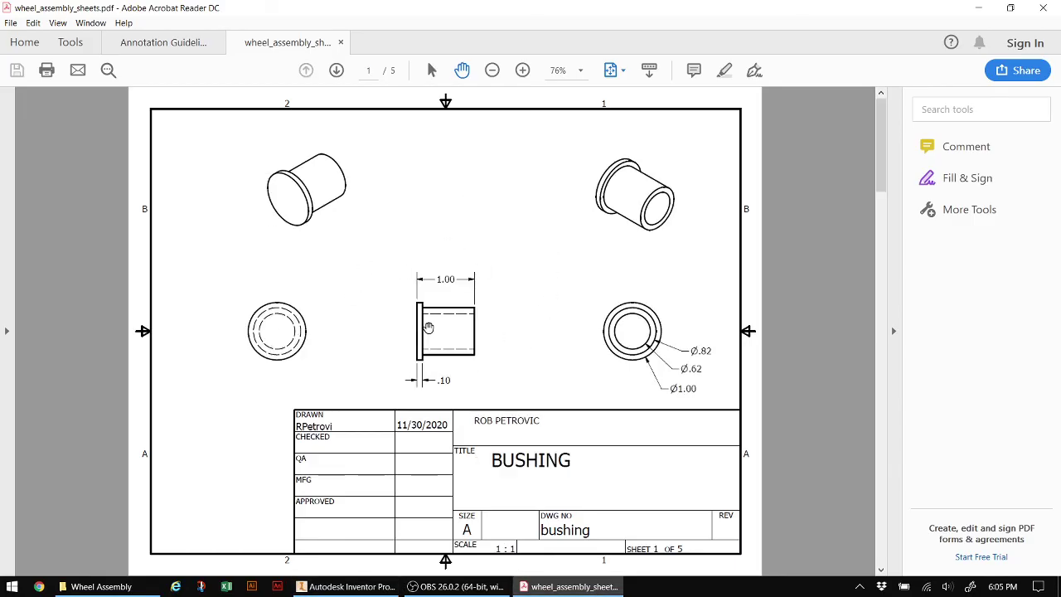
pyautogui.scroll(-2, 530, 328)
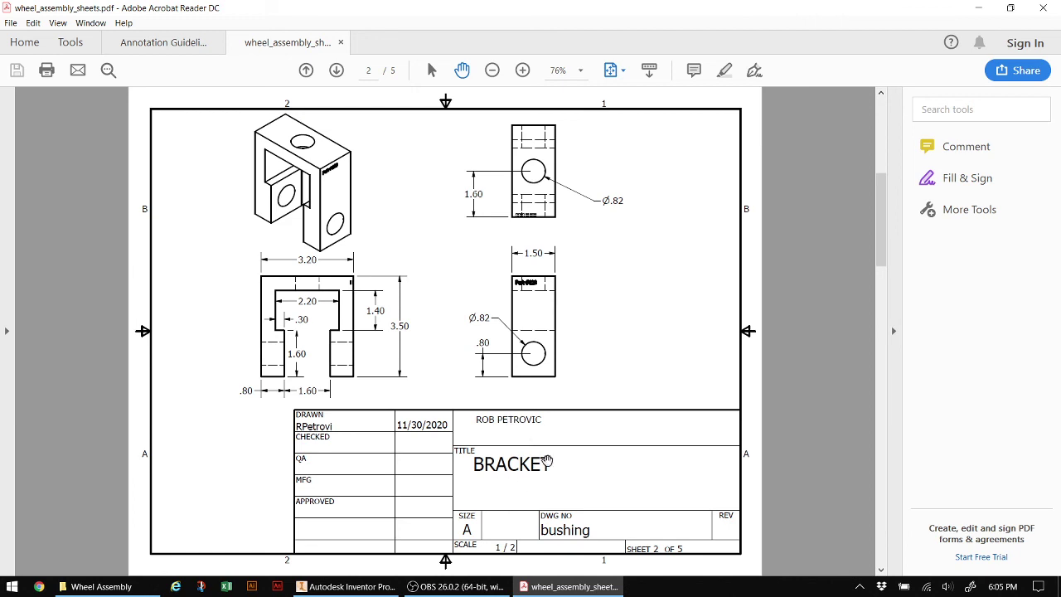
pyautogui.scroll(-2, 552, 450)
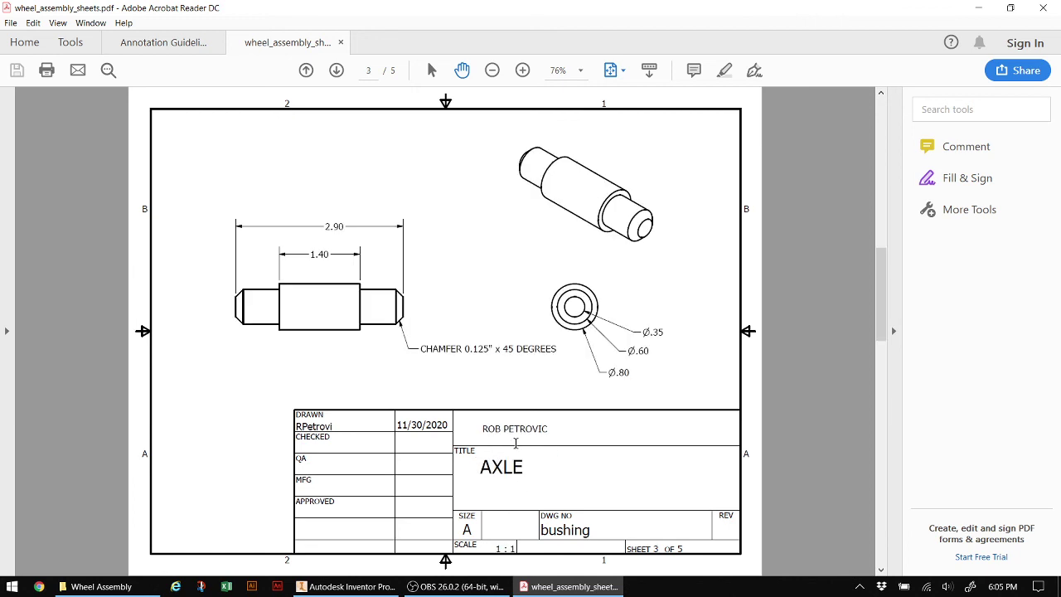
pyautogui.scroll(-2, 516, 444)
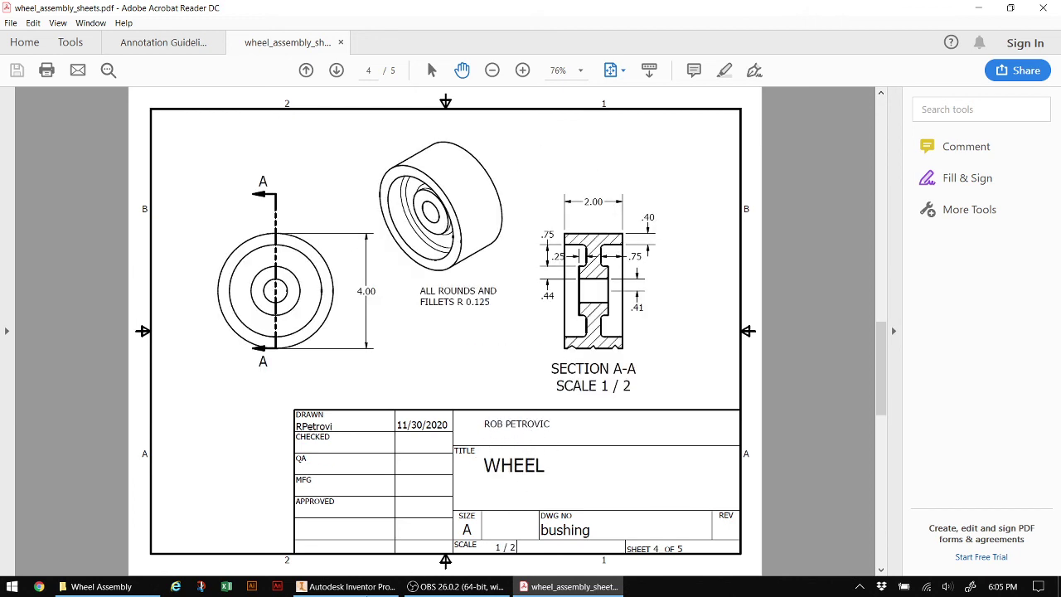
pyautogui.click(340, 588)
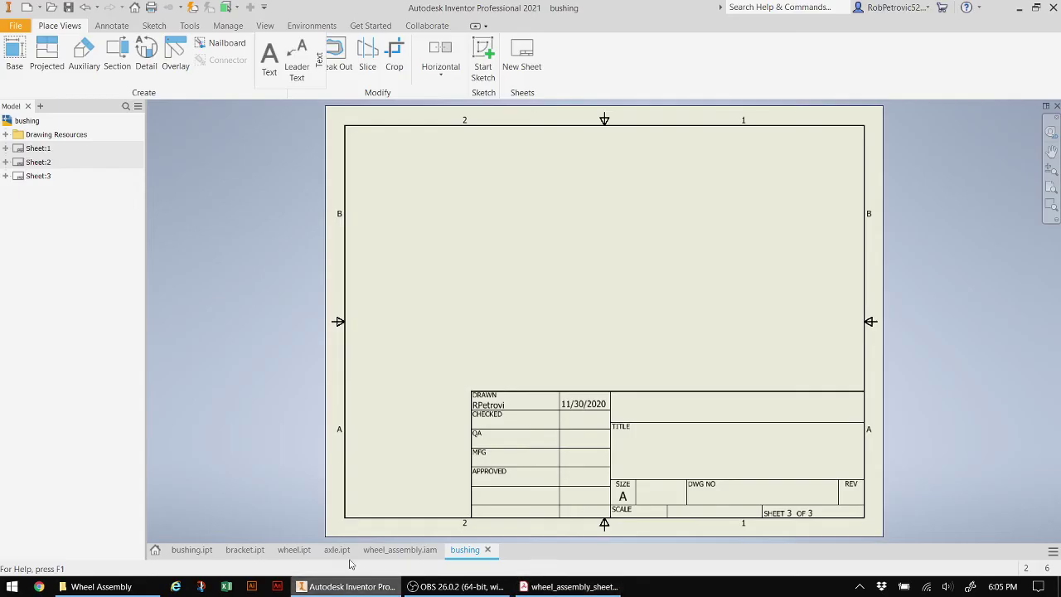
# Save the drawing to the Desktop as an Inventor Drawing file (*.dwg) named assembly_sheet
pyautogui.click(70, 9)
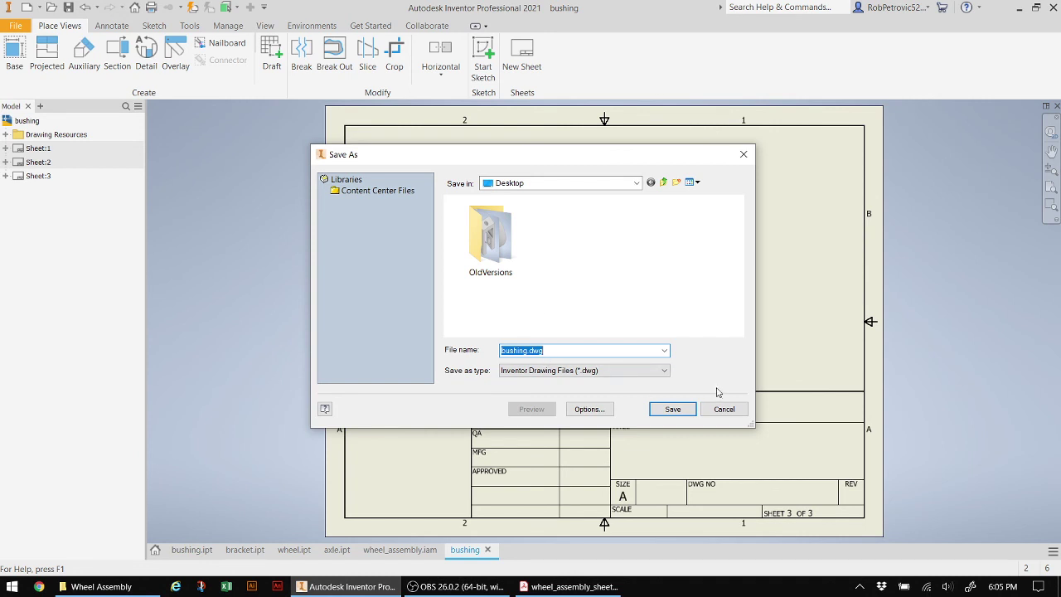
pyautogui.write('a')
pyautogui.press('BackSpace')
pyautogui.write('a')
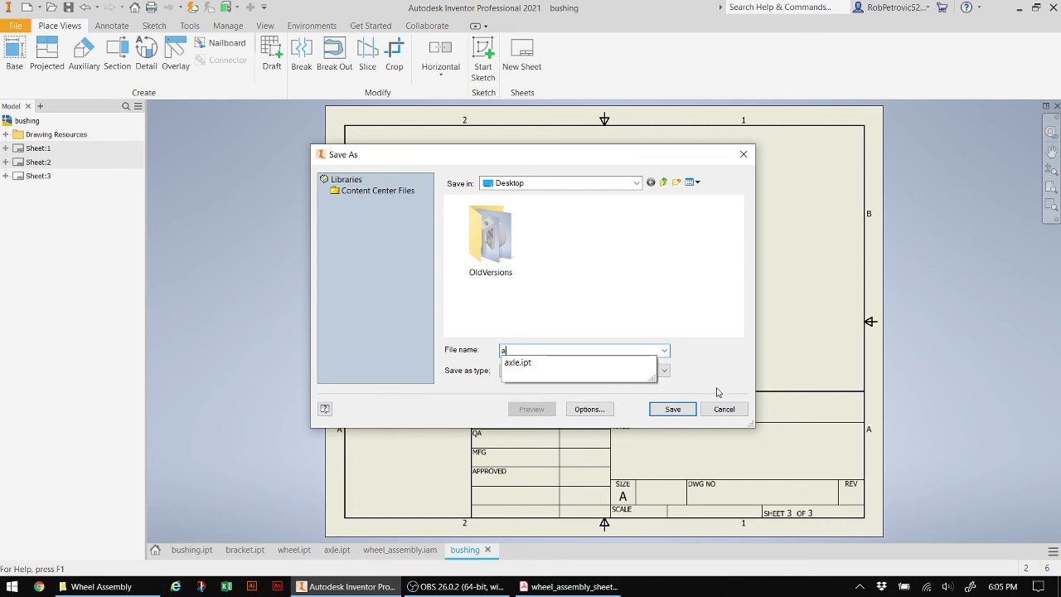
pyautogui.write('sembly_sheet')
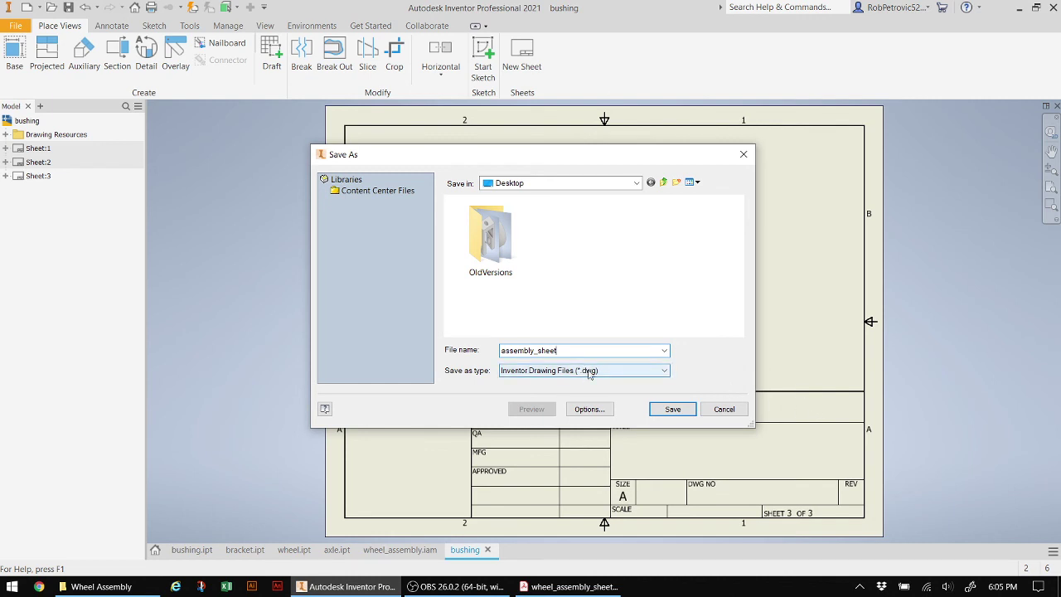
pyautogui.click(677, 410)
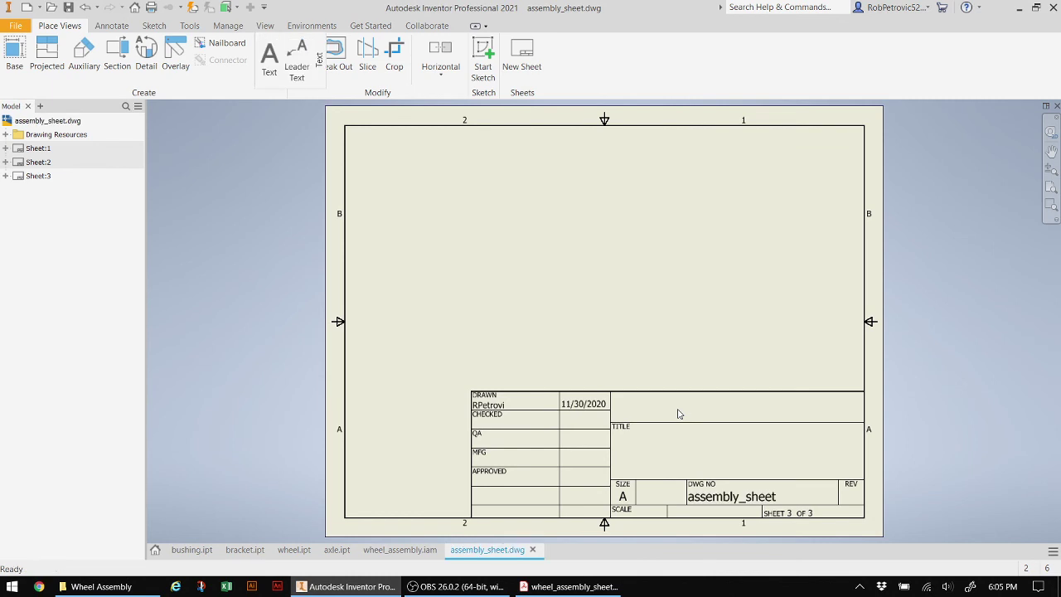